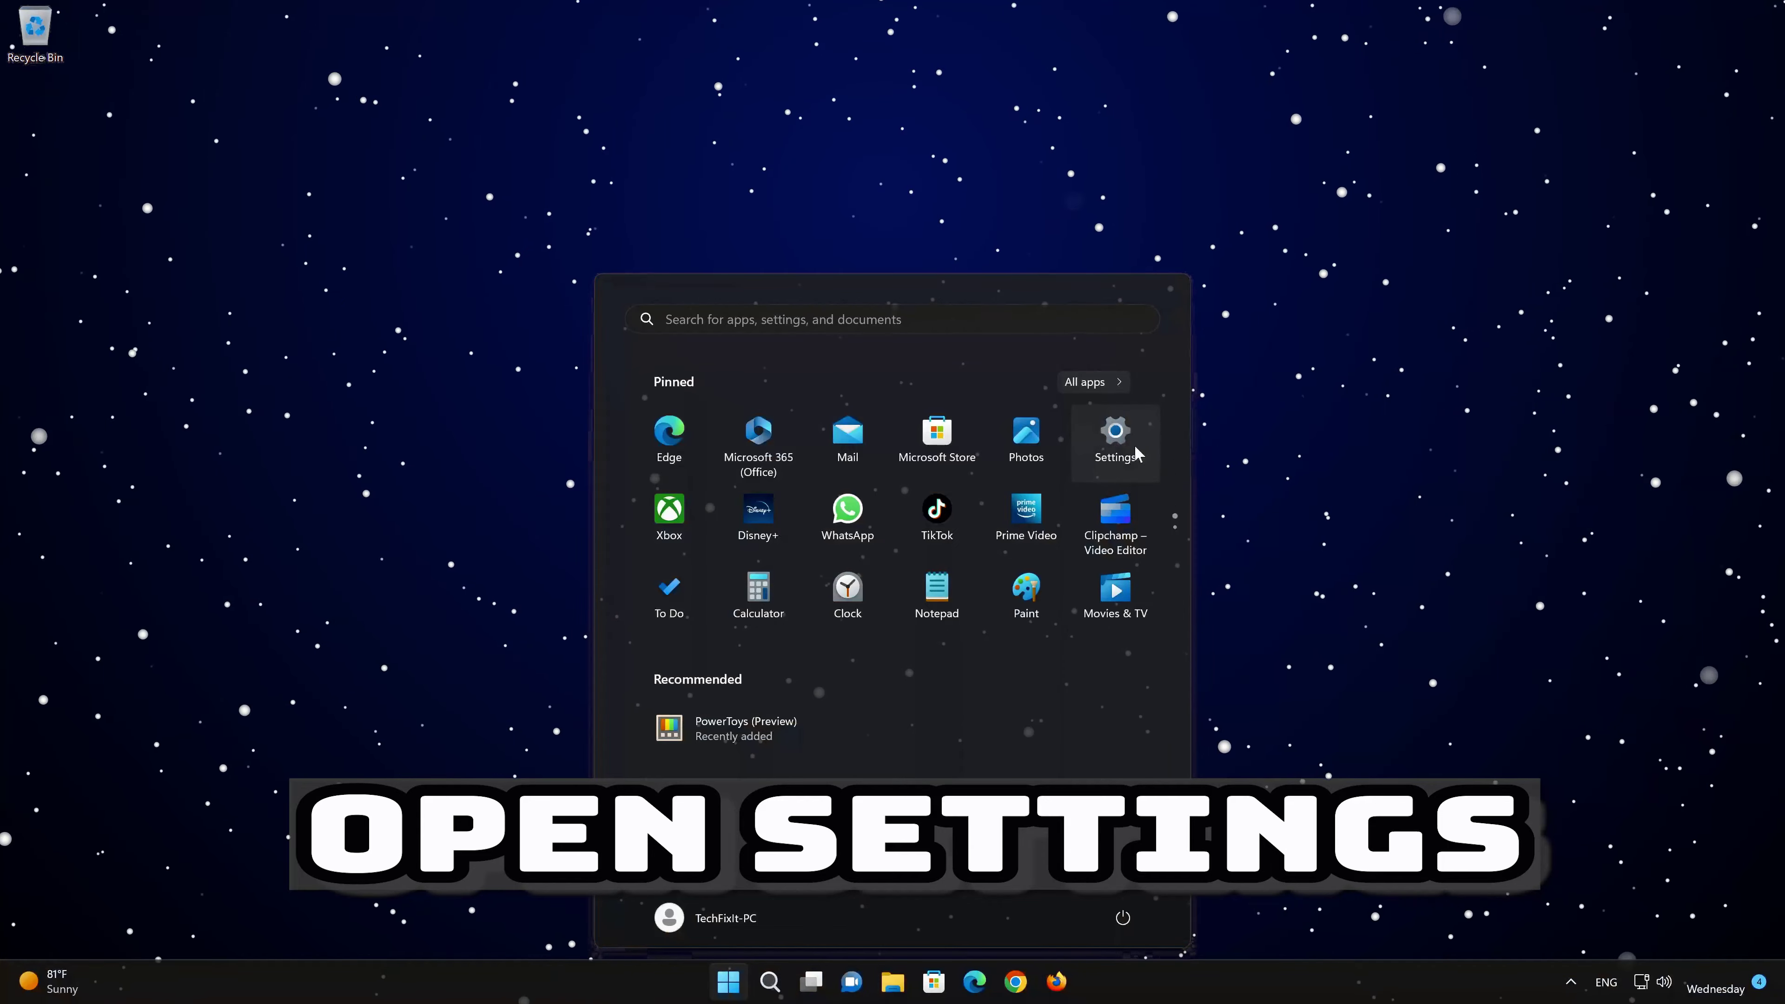
Open the other troubleshooters in the System Troubleshoot settings and run the Windows Update troubleshooter
left_click(1136, 454)
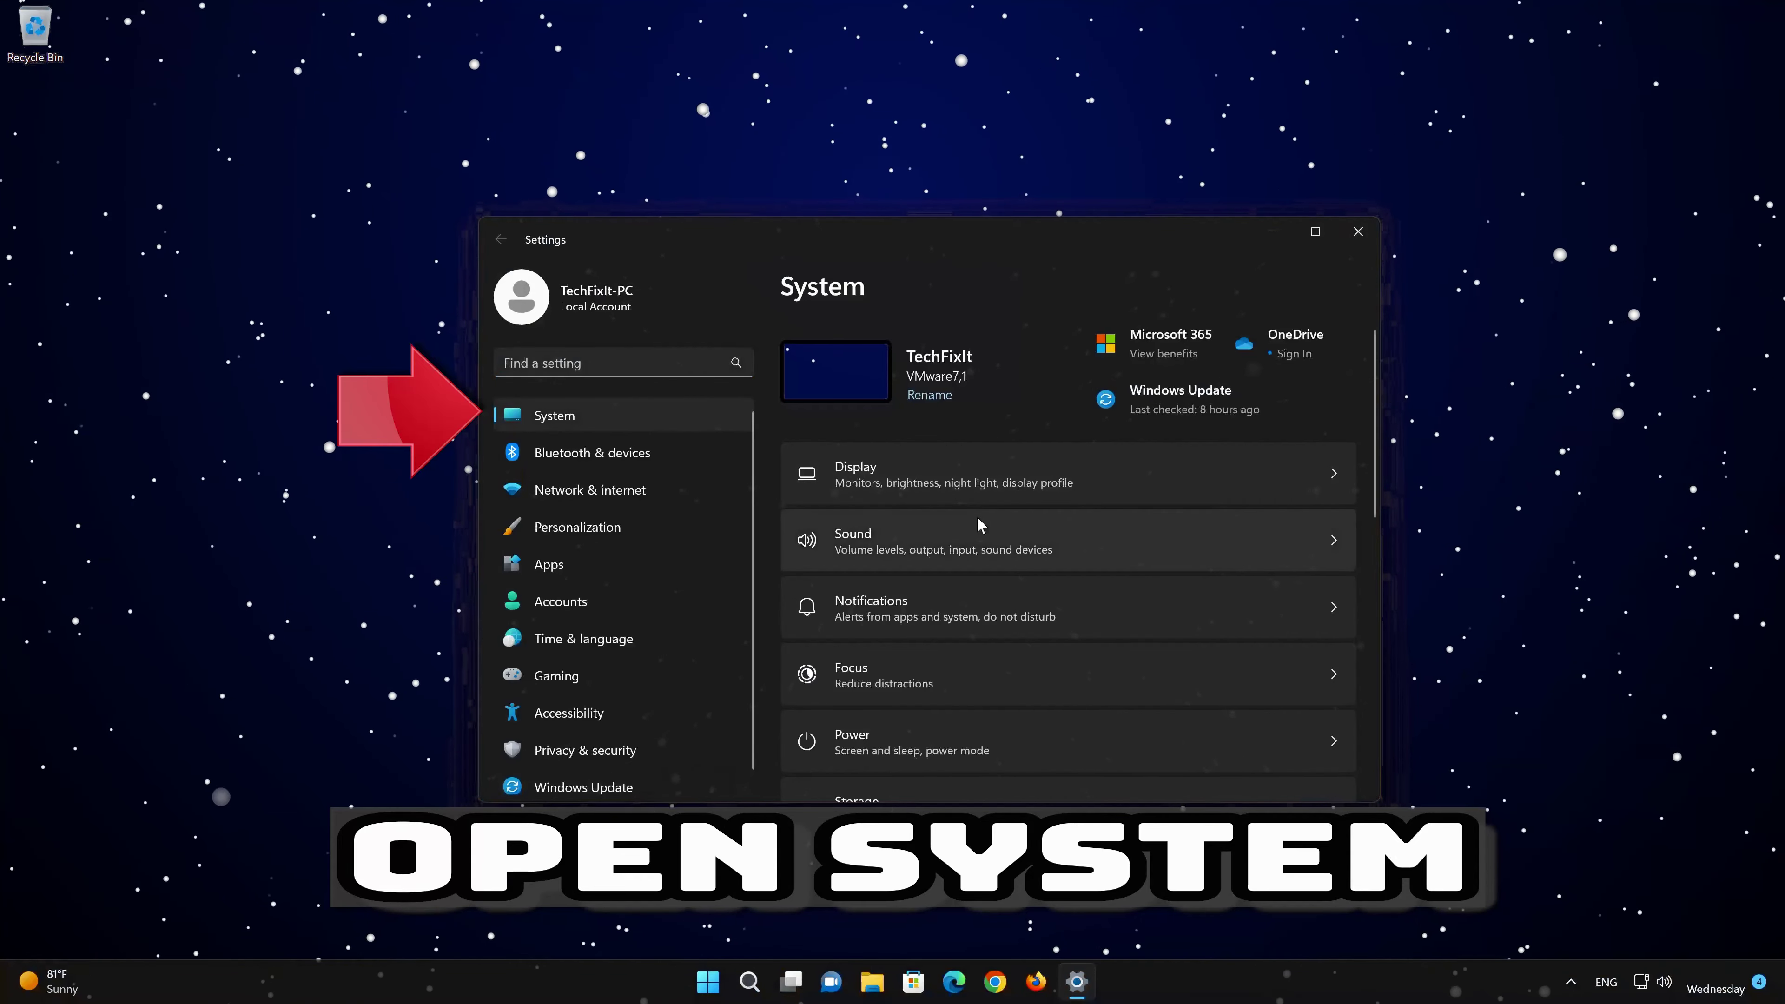
scroll(980, 523, "down", 5)
scroll(980, 526, "down", 4)
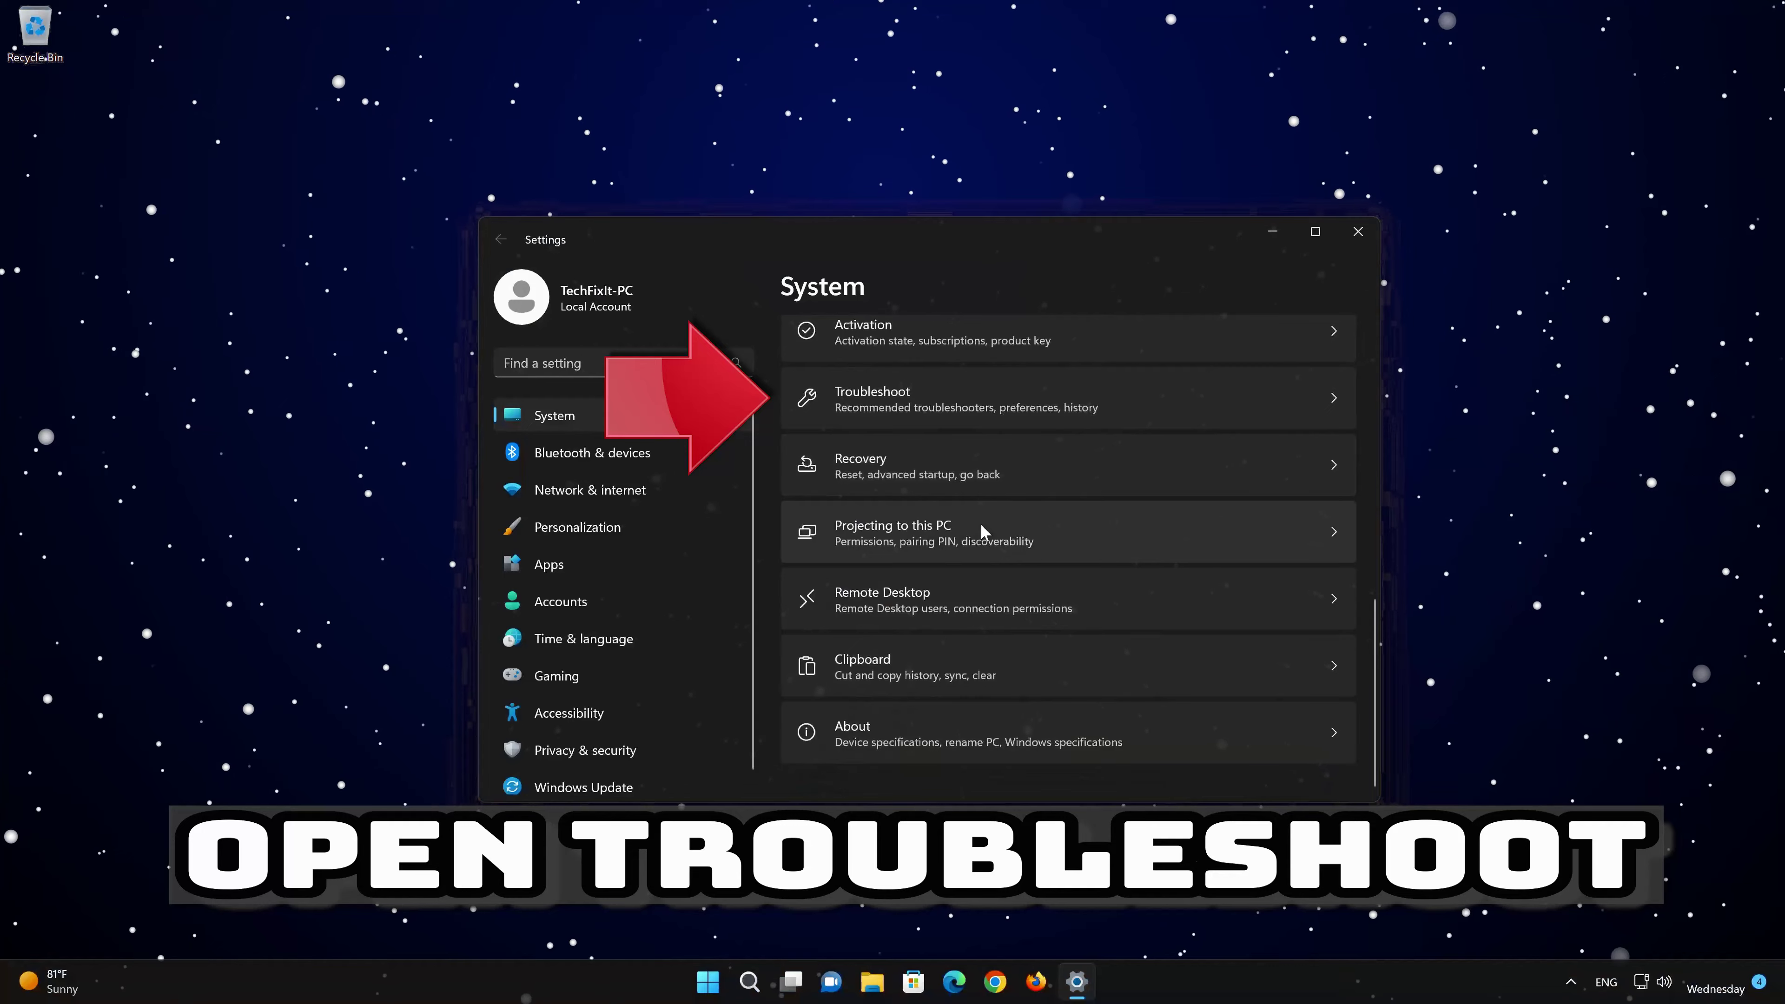
left_click(1020, 400)
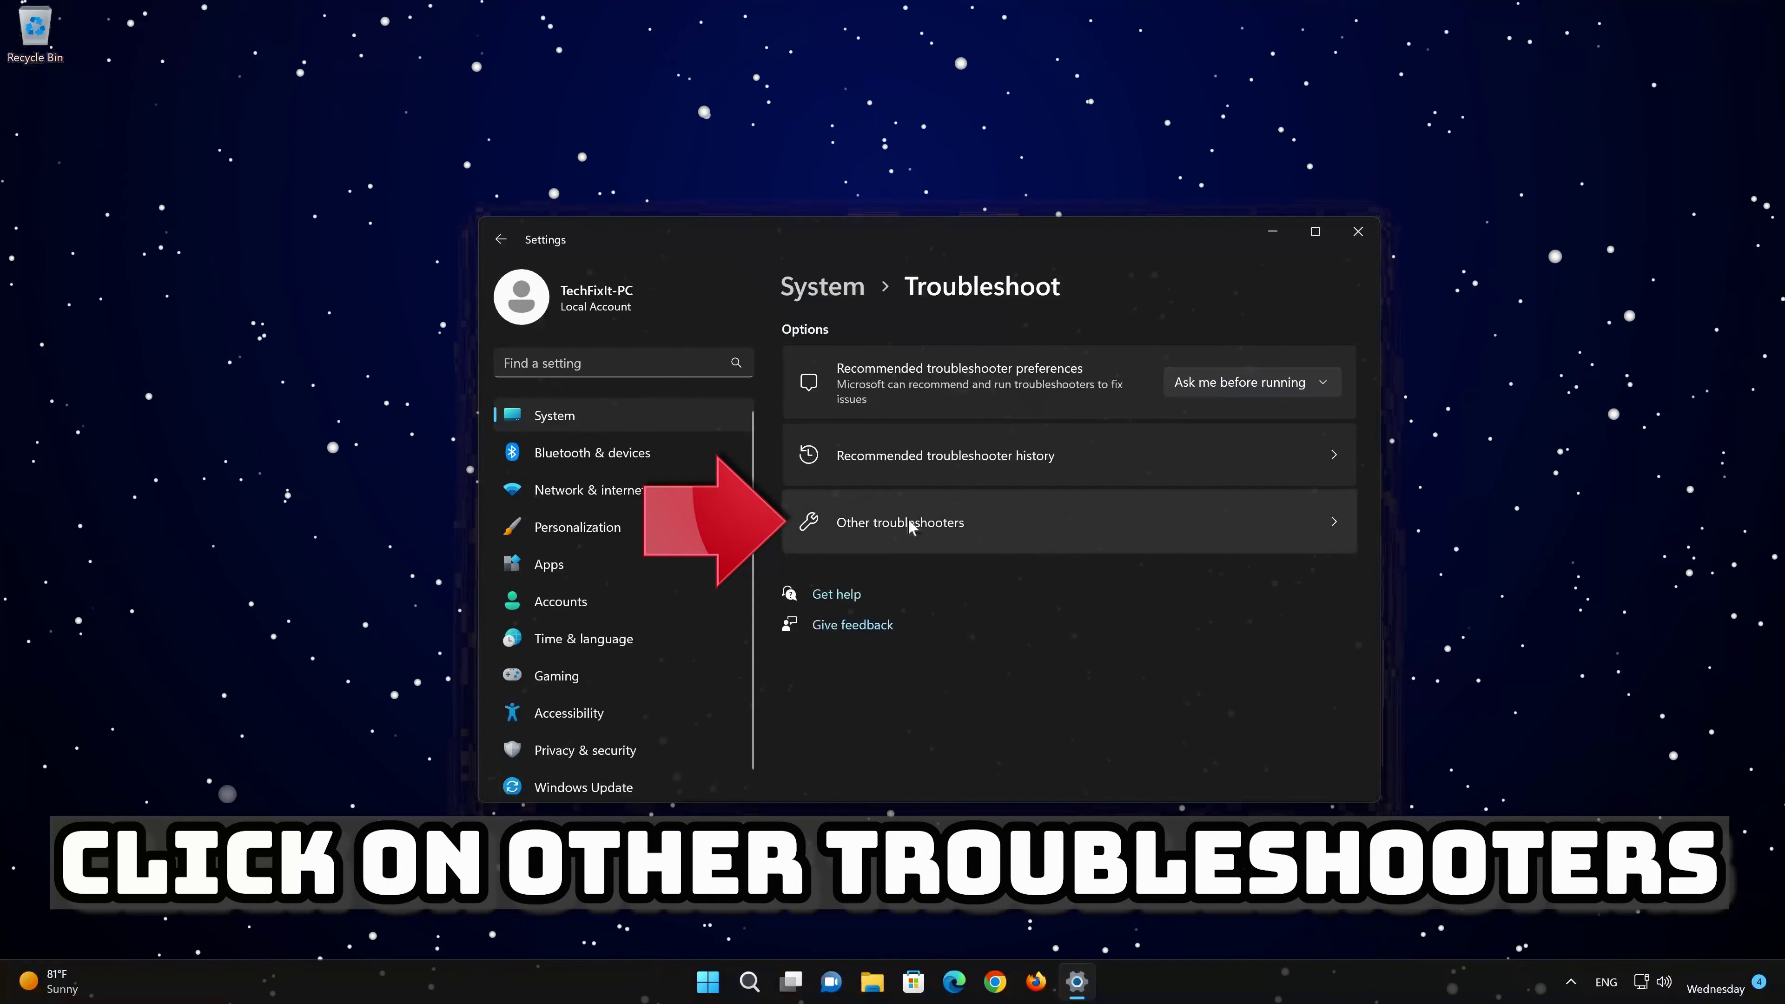
left_click(959, 531)
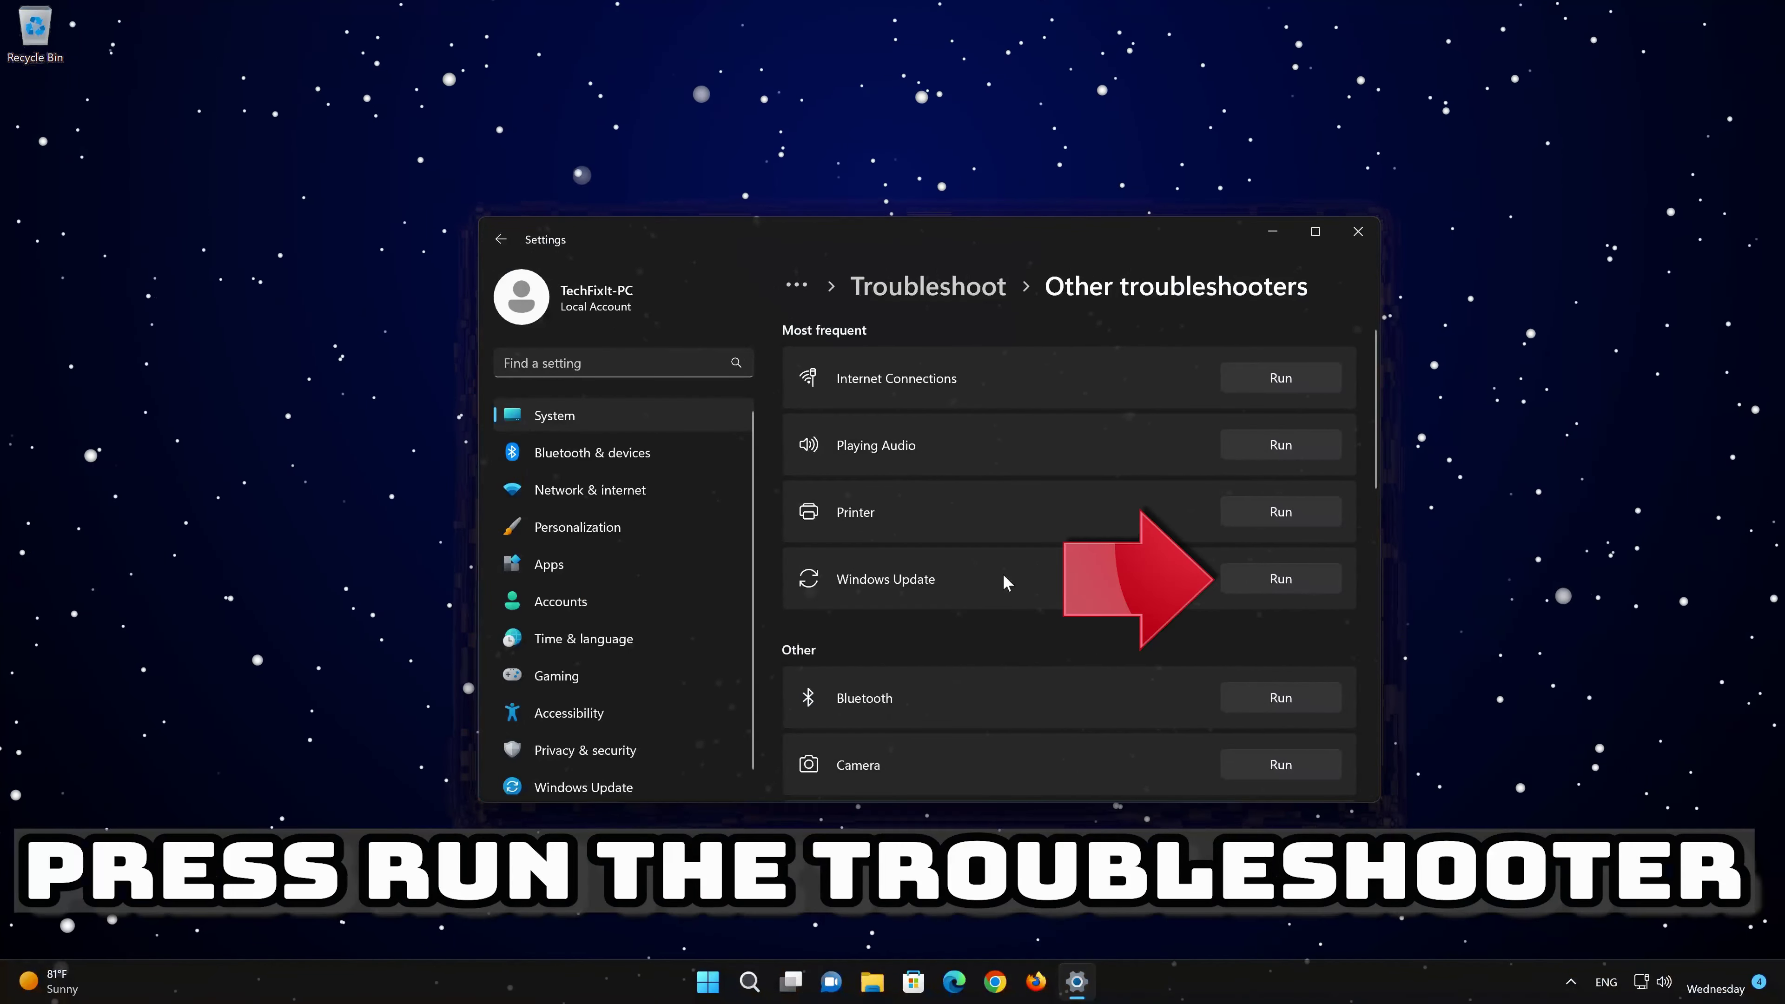
left_click(1286, 581)
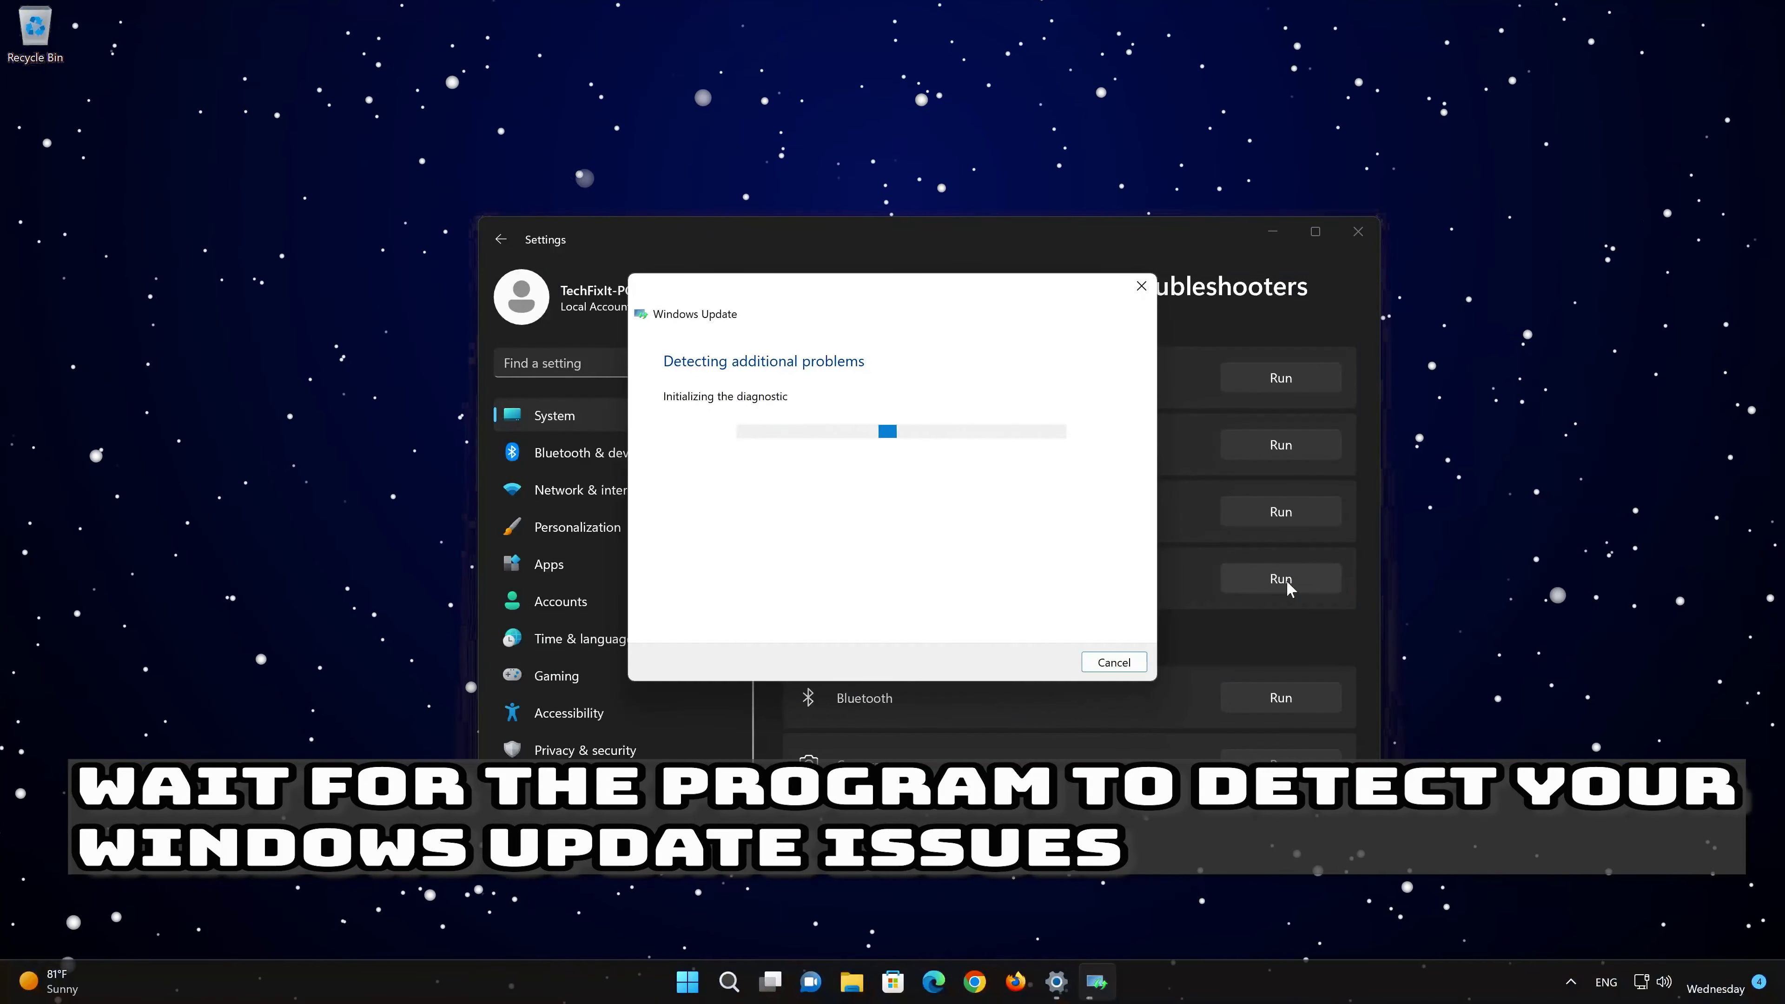
left_click(774, 586)
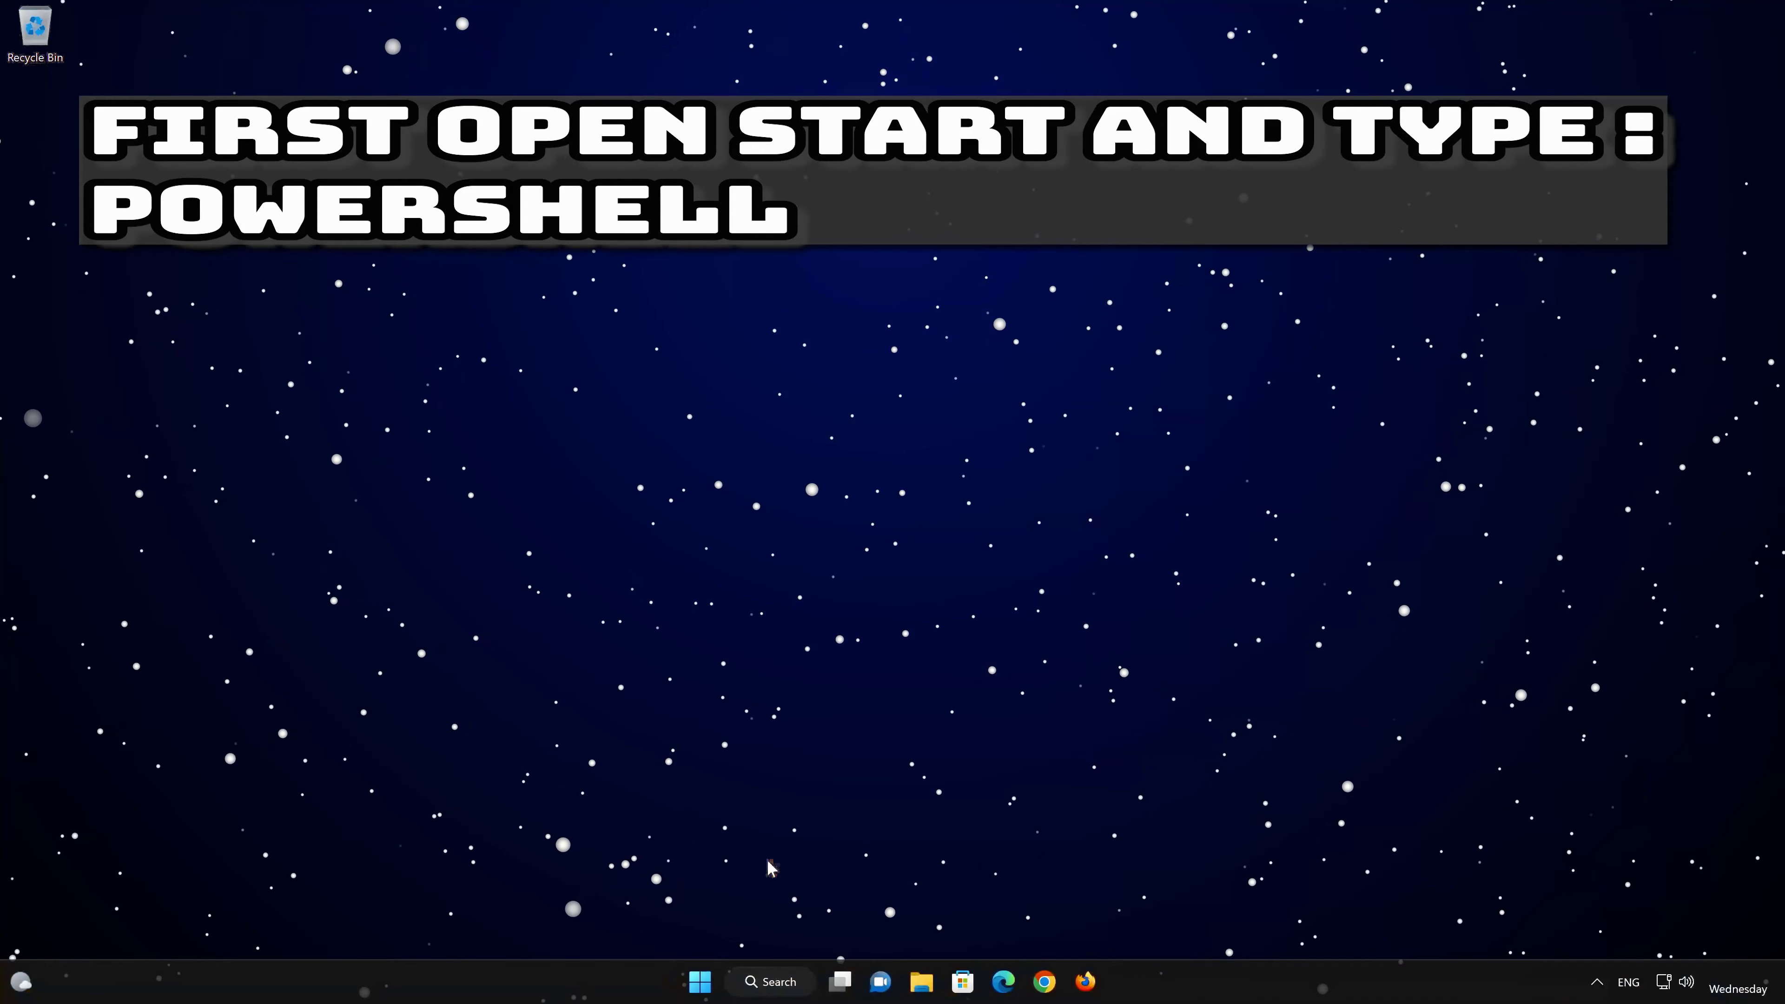
Find Windows PowerShell through search, run it as administrator and allow it to make changes to the device
left_click(711, 981)
type("pow")
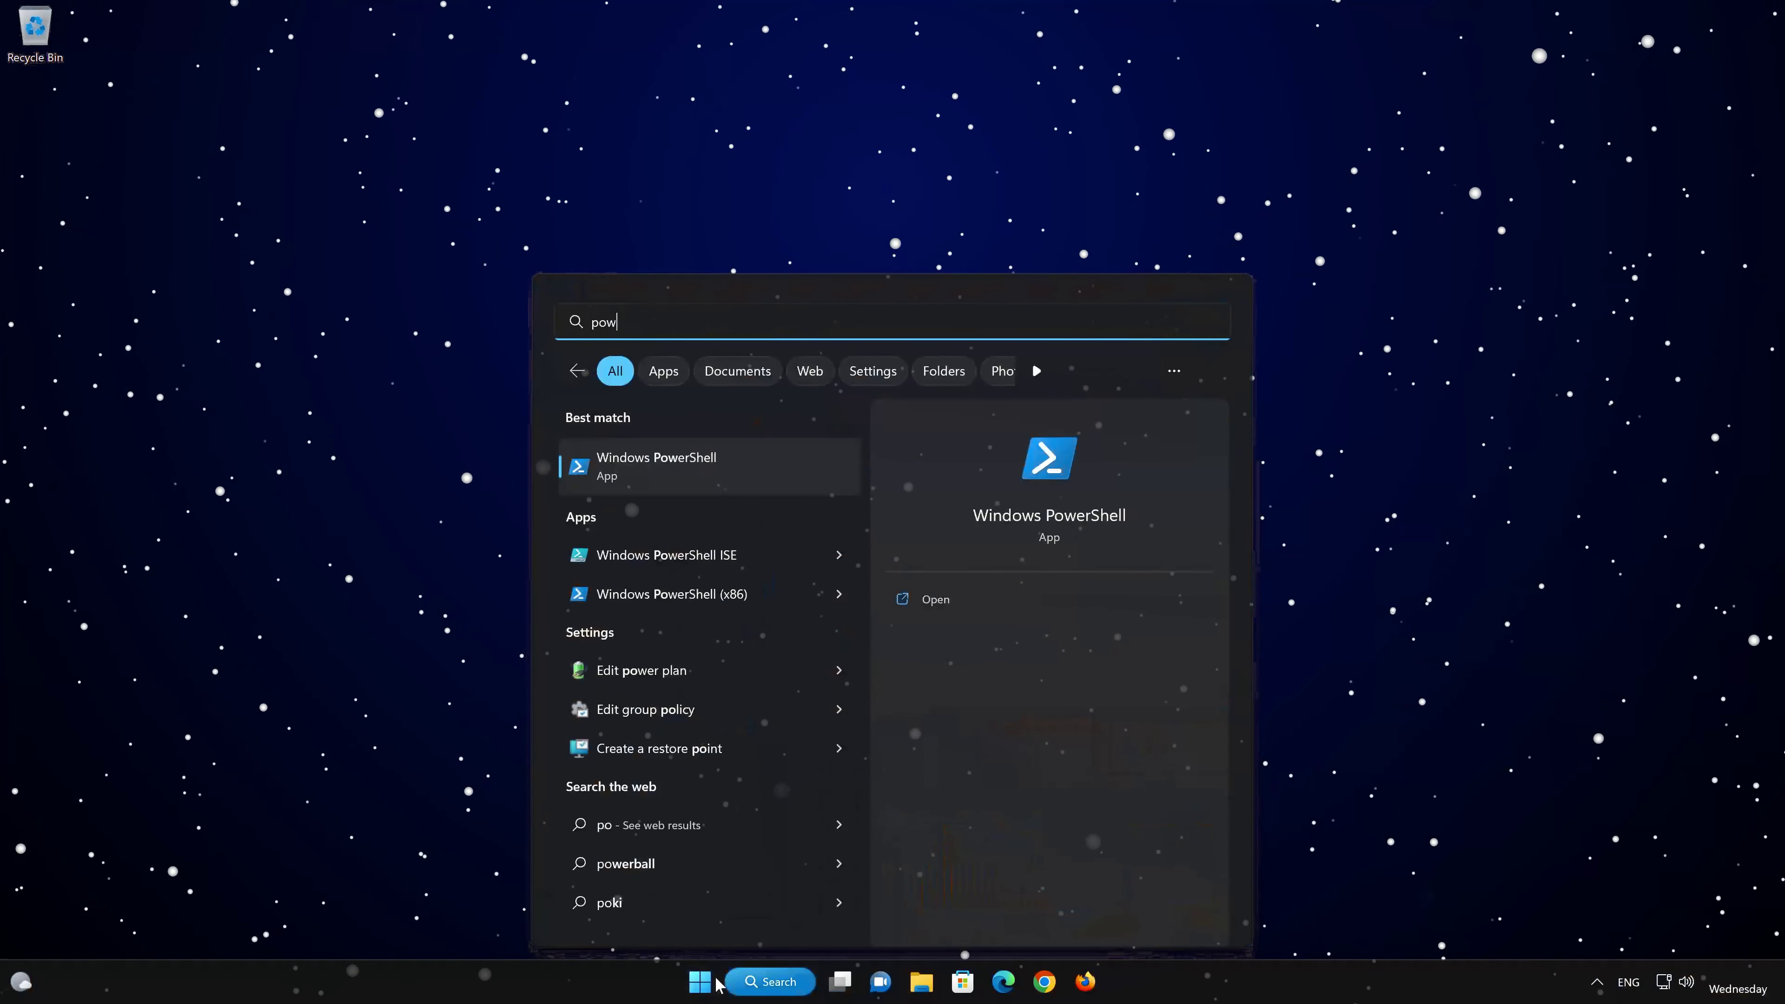
type("ershll")
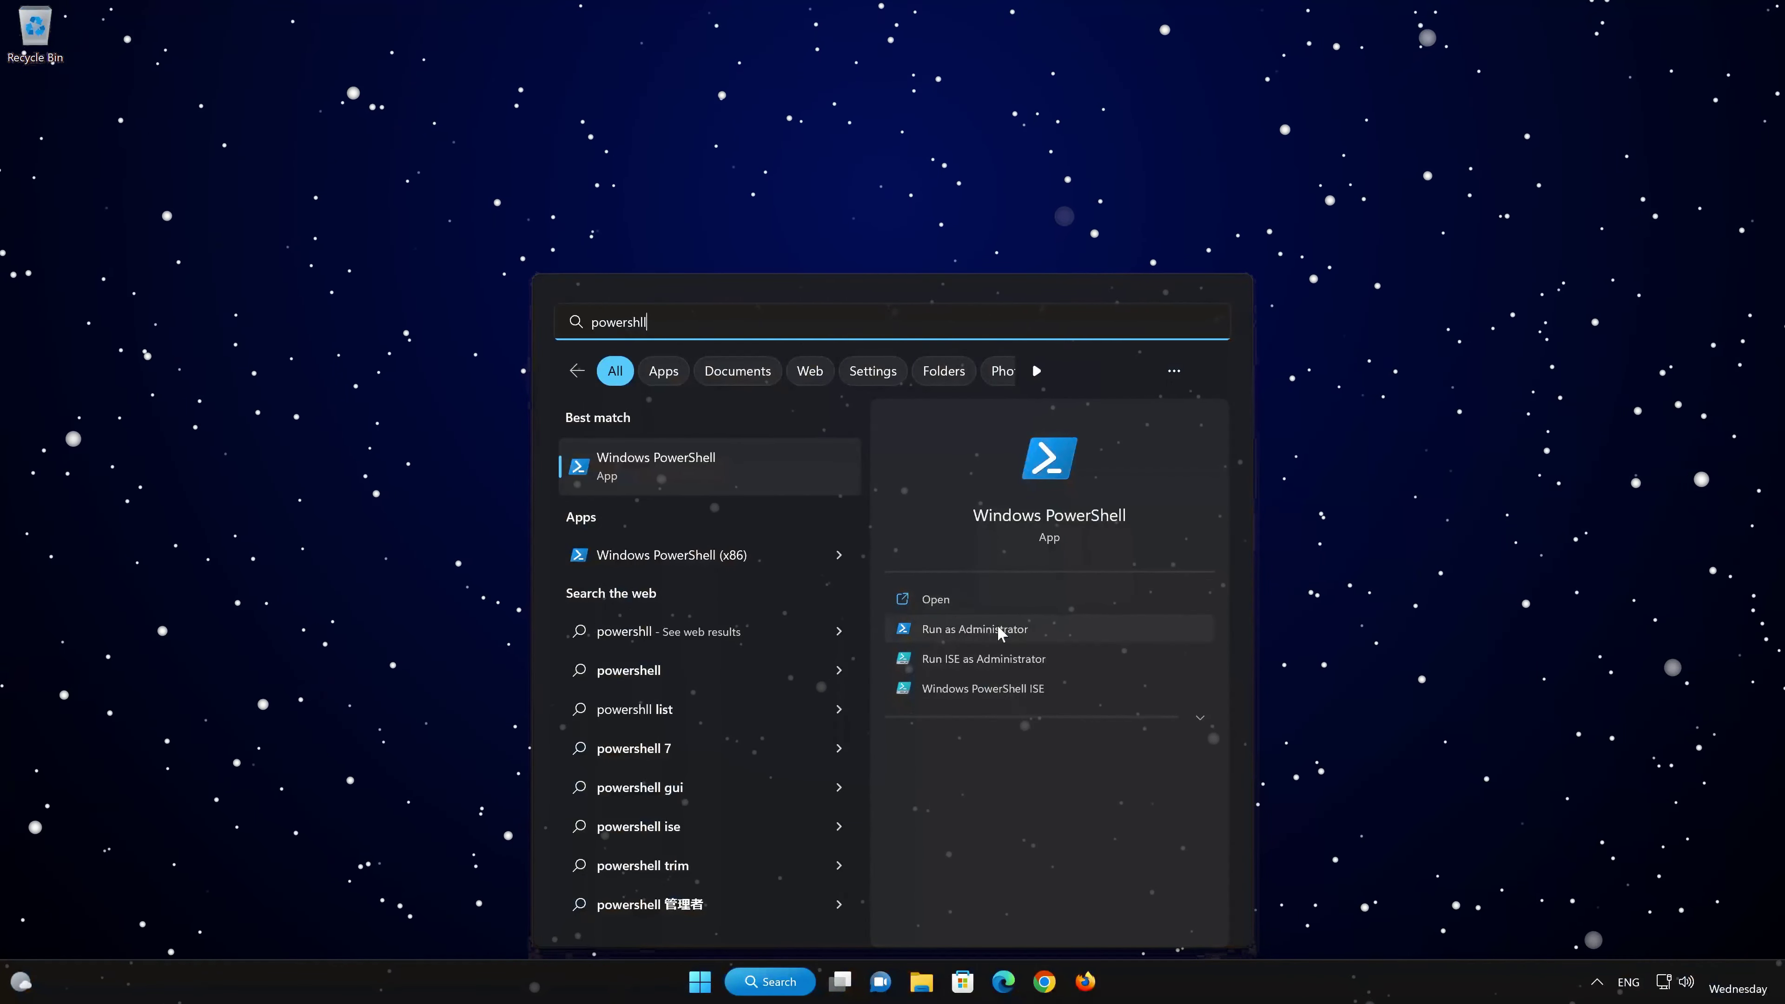
left_click(997, 625)
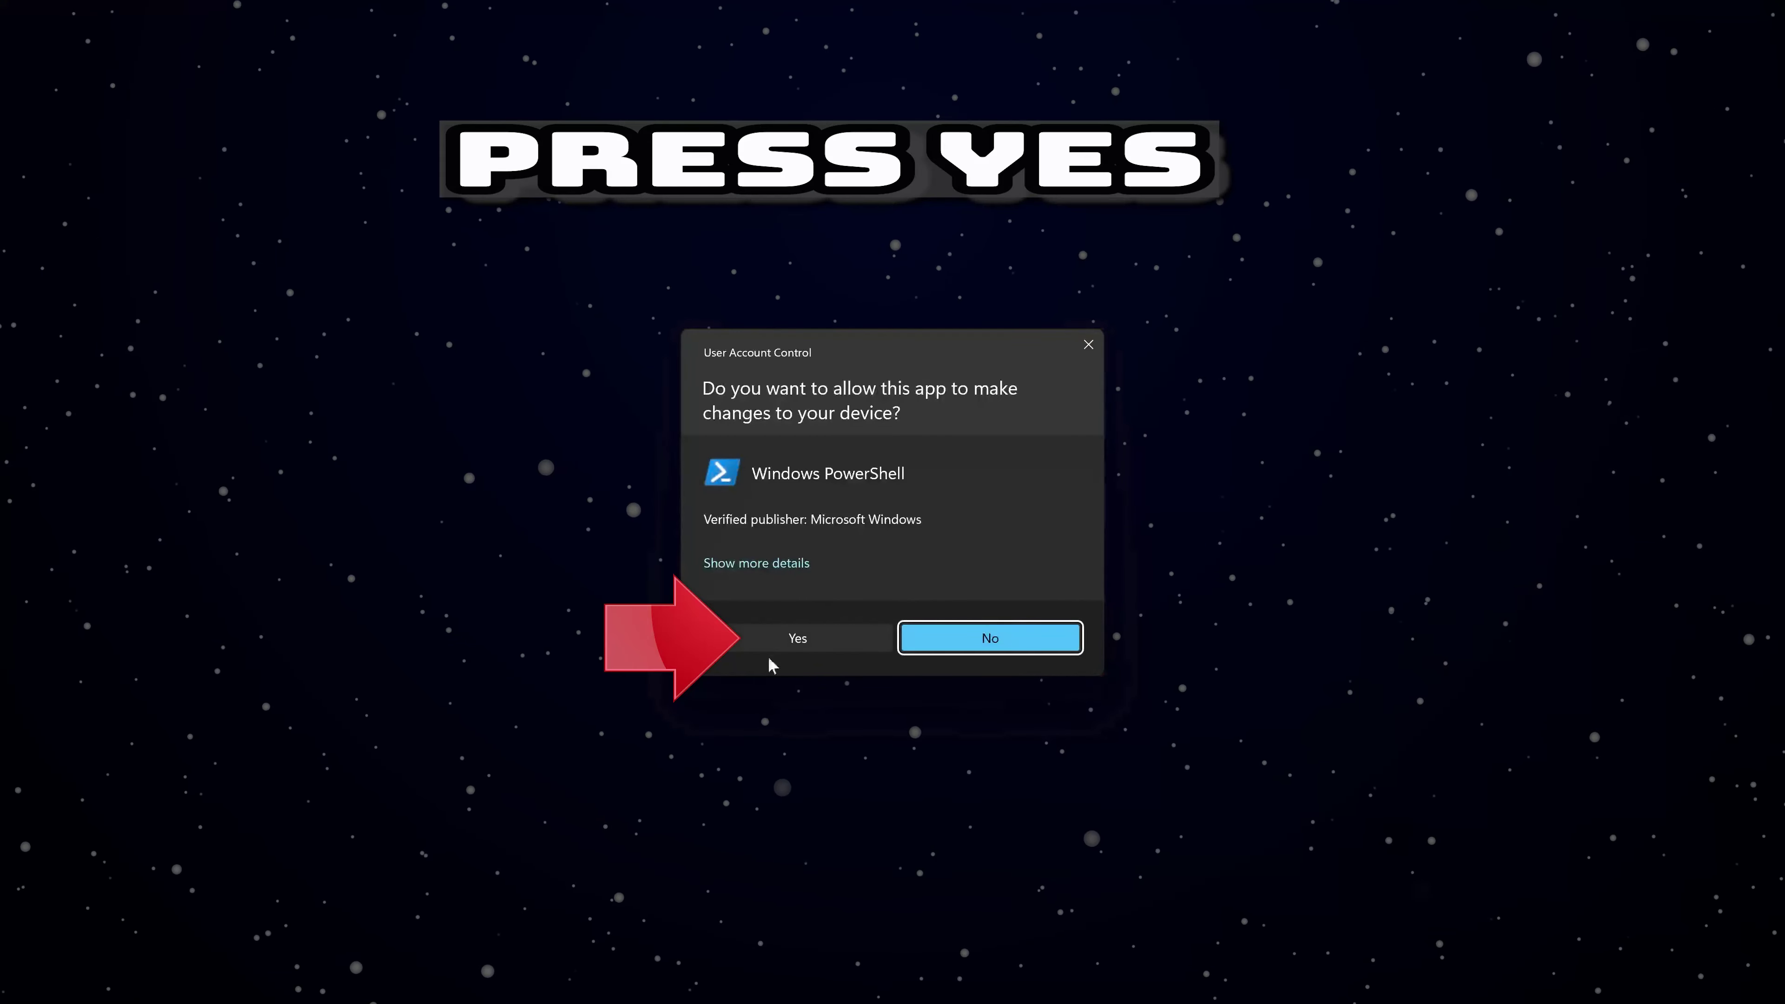
left_click(814, 645)
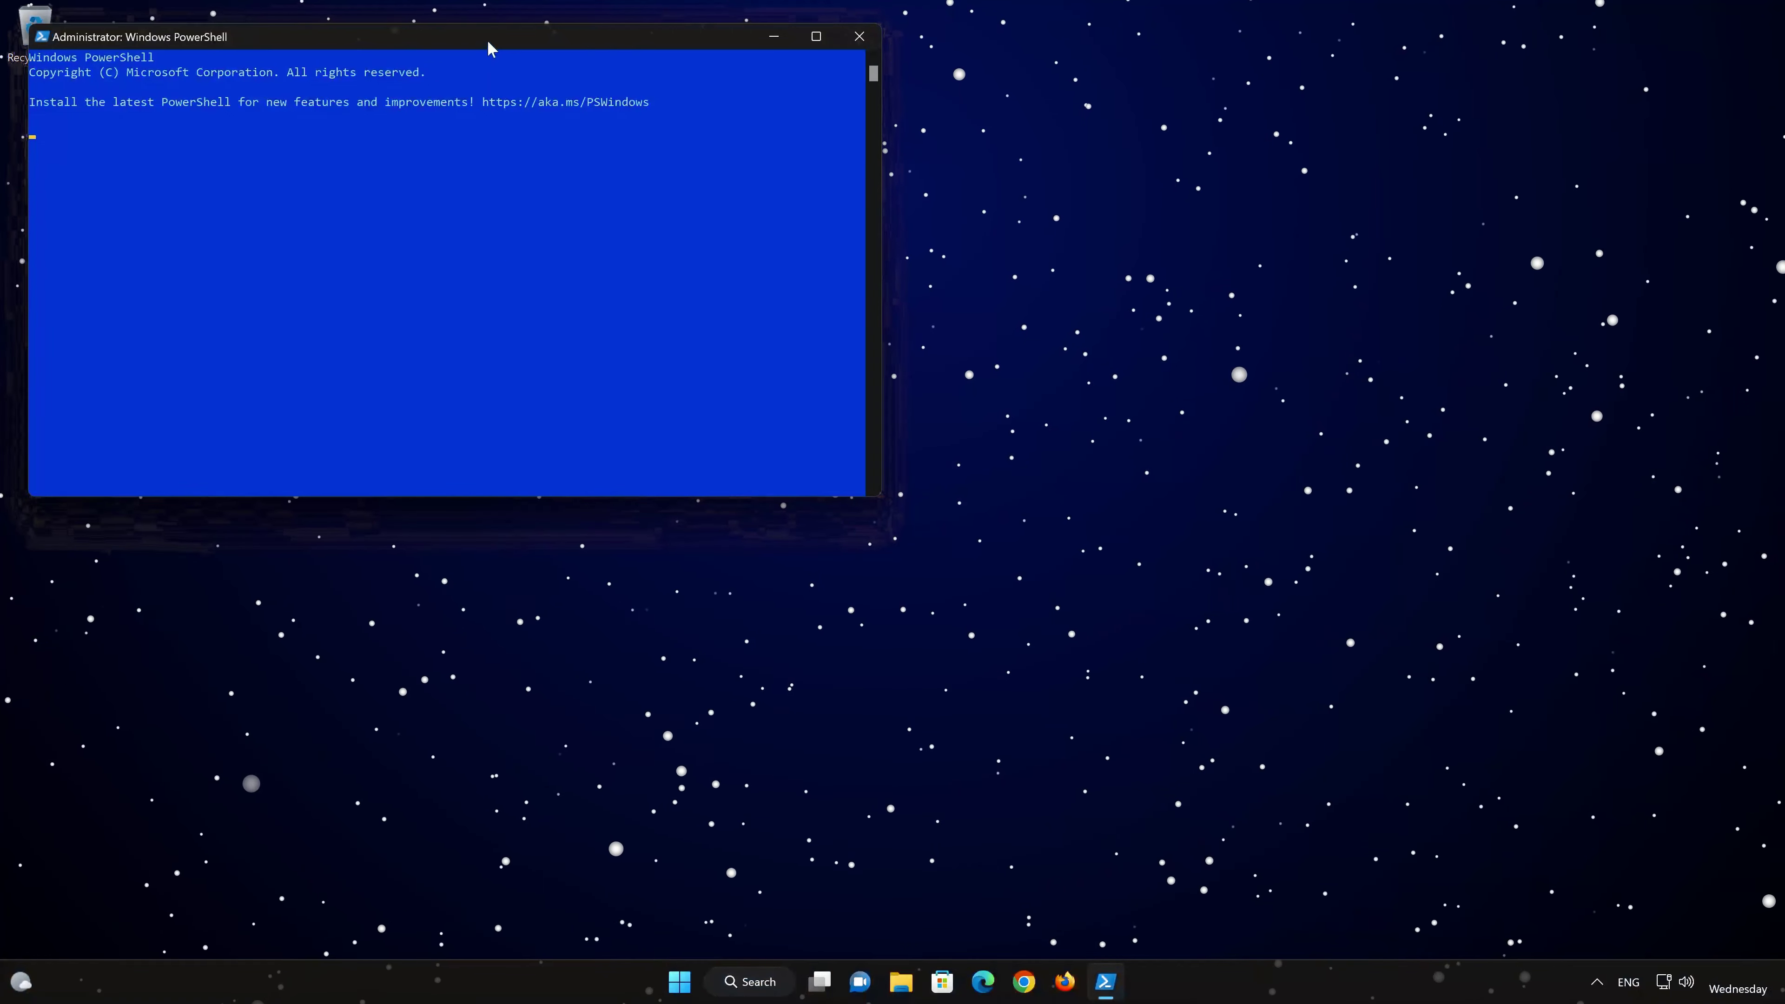
Move the PowerShell window to the middle of the desktop and run Dism /Online /Cleanup-Image /RestoreHealth
left_click_drag(489, 40, 962, 234)
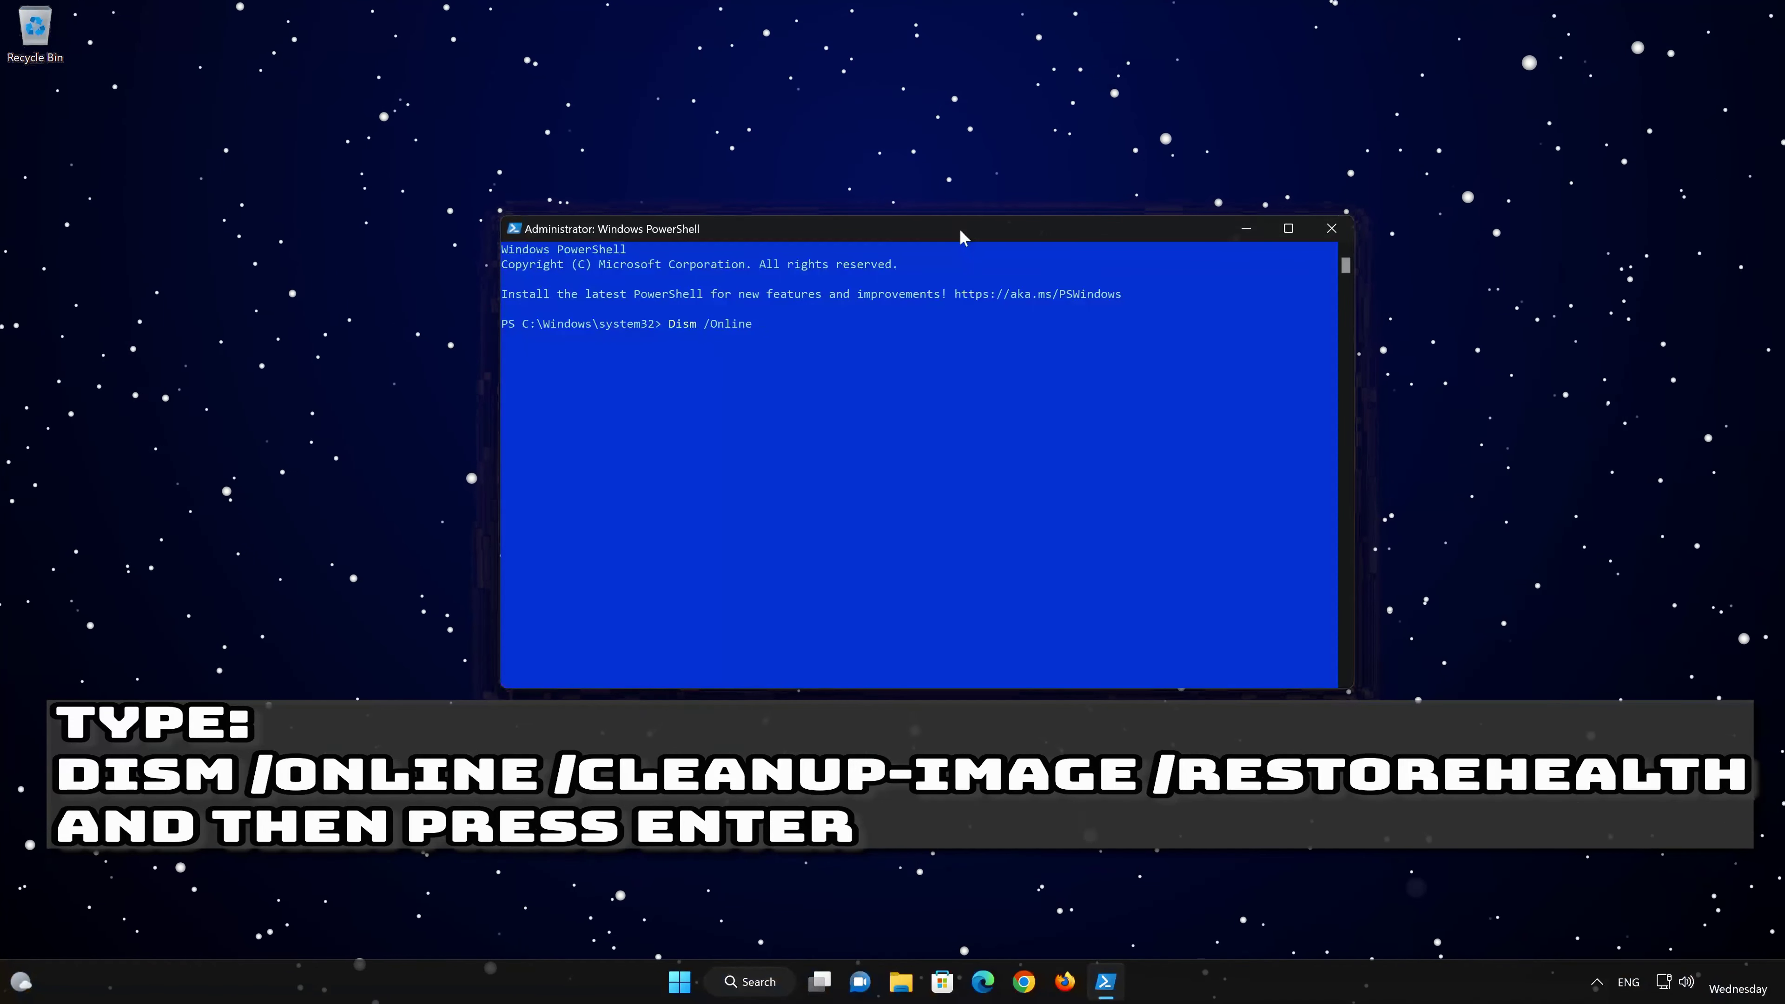
type("Cle")
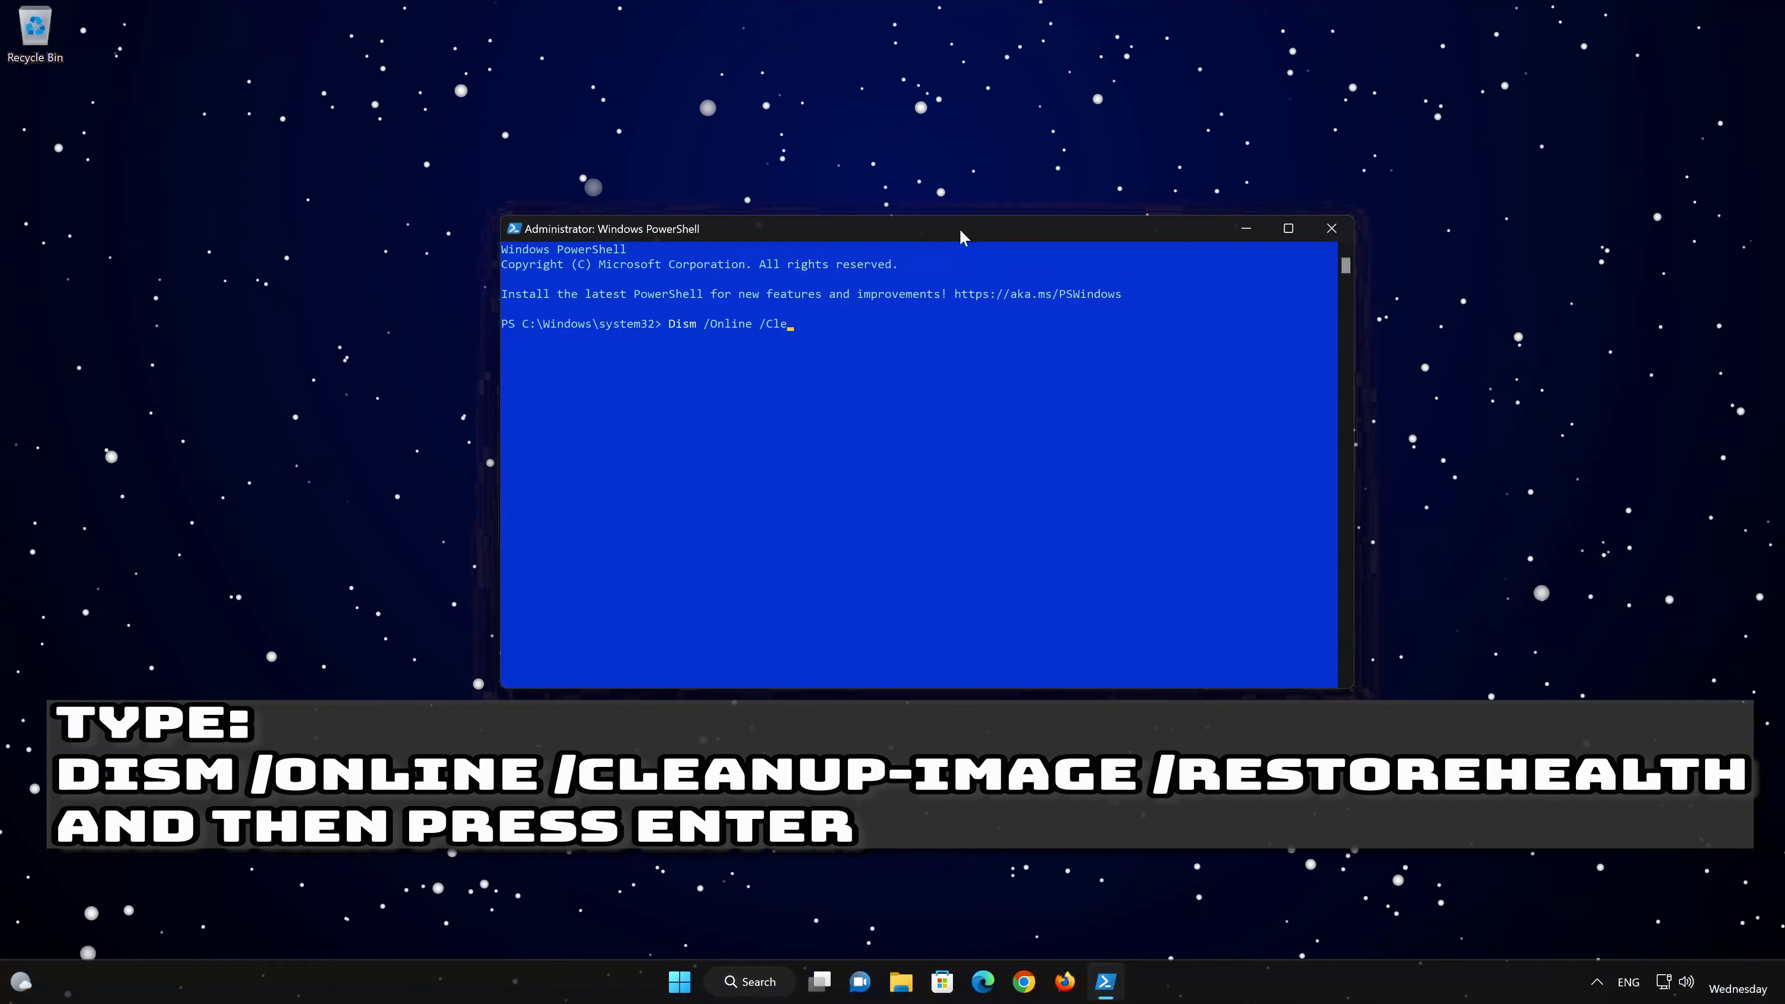
type("anup-Ima")
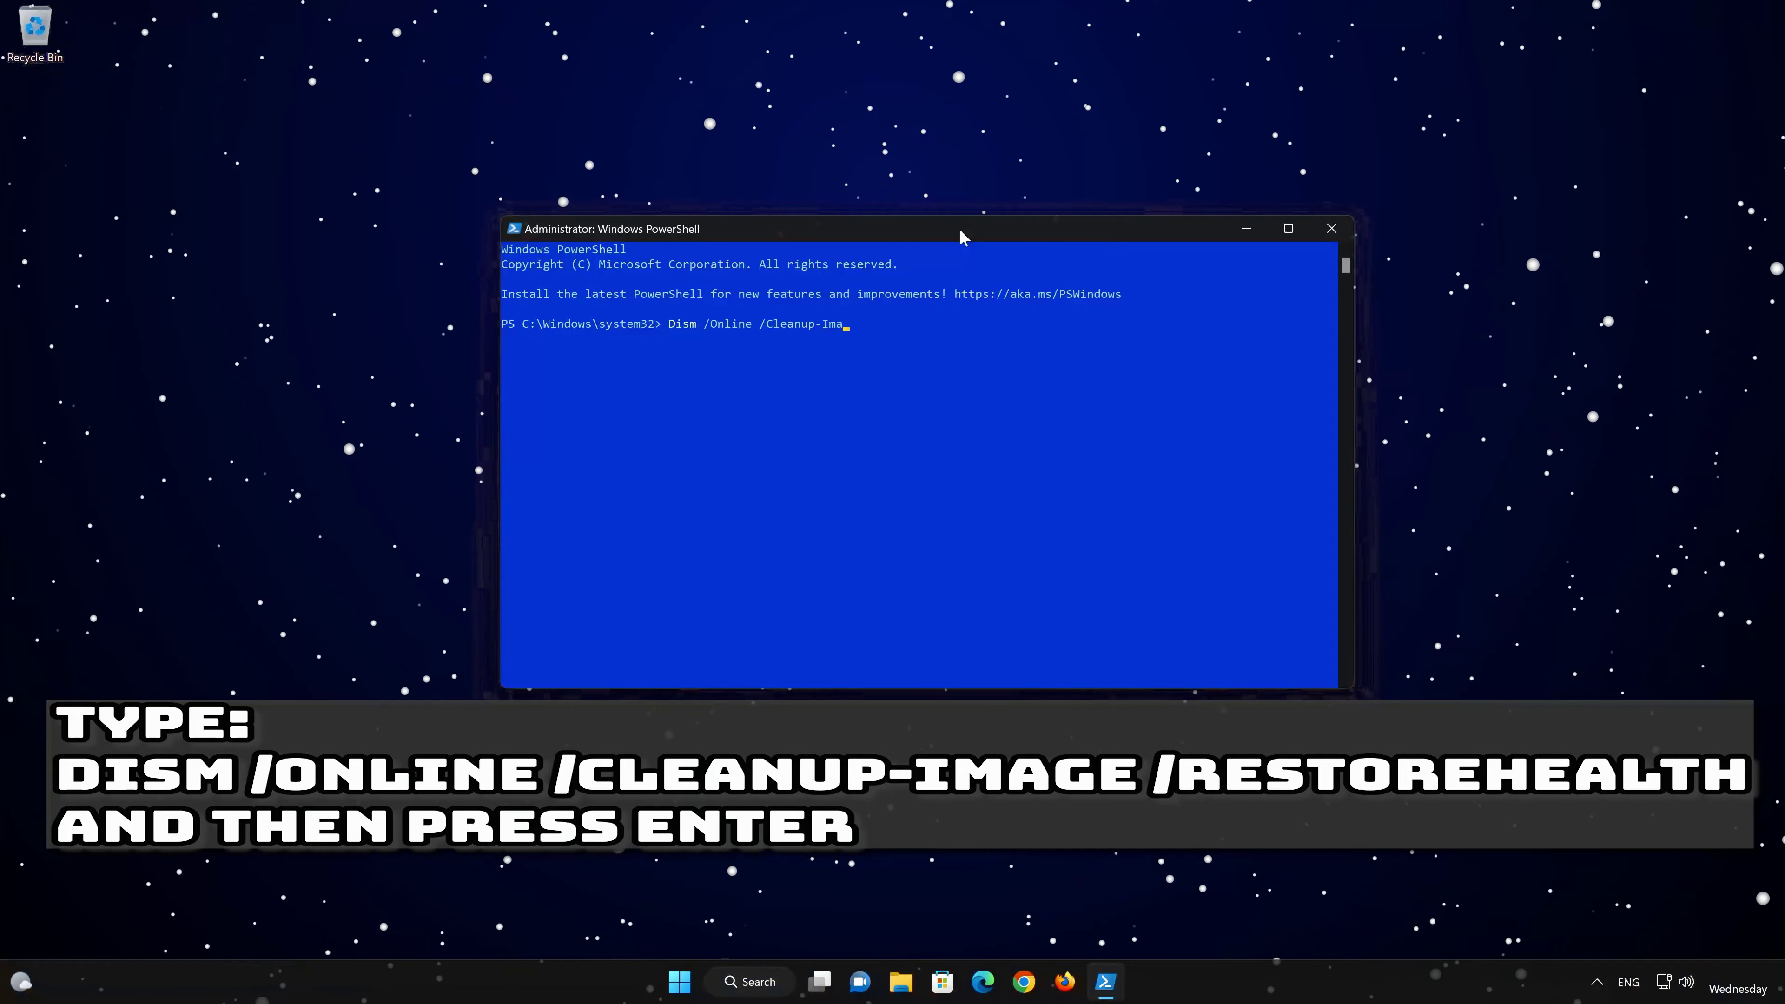
type("ge ")
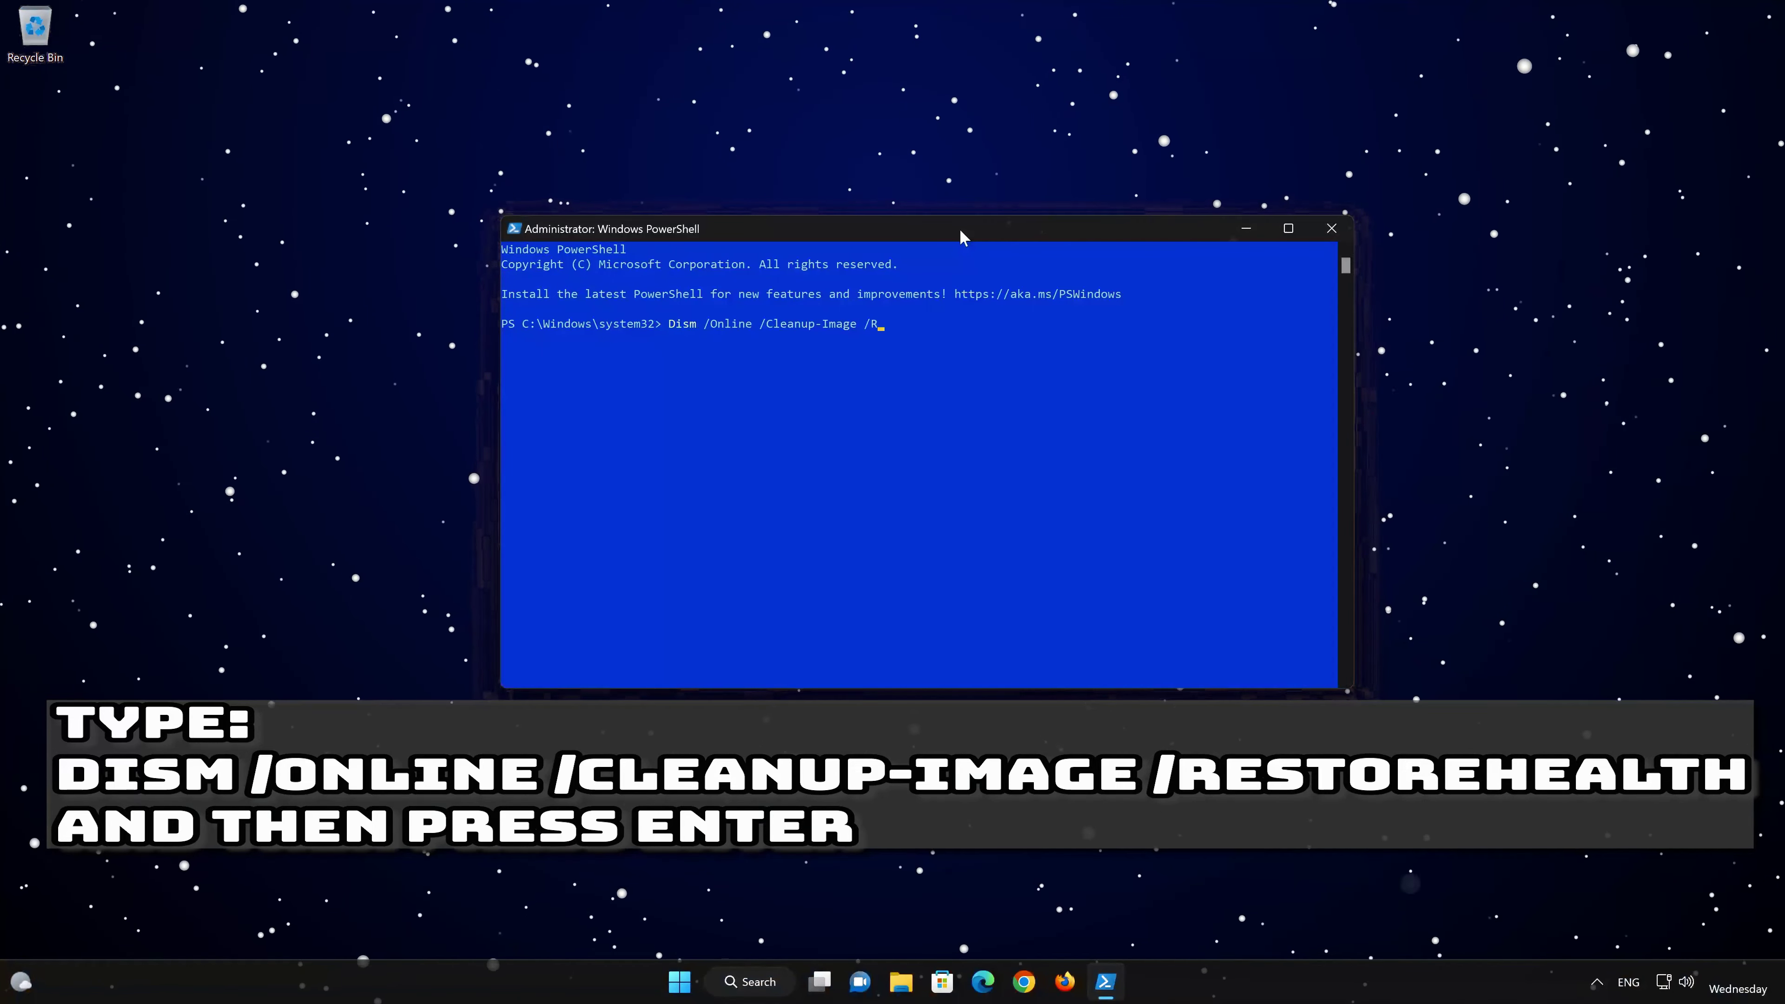
type("/RestoreHealth")
key("Return")
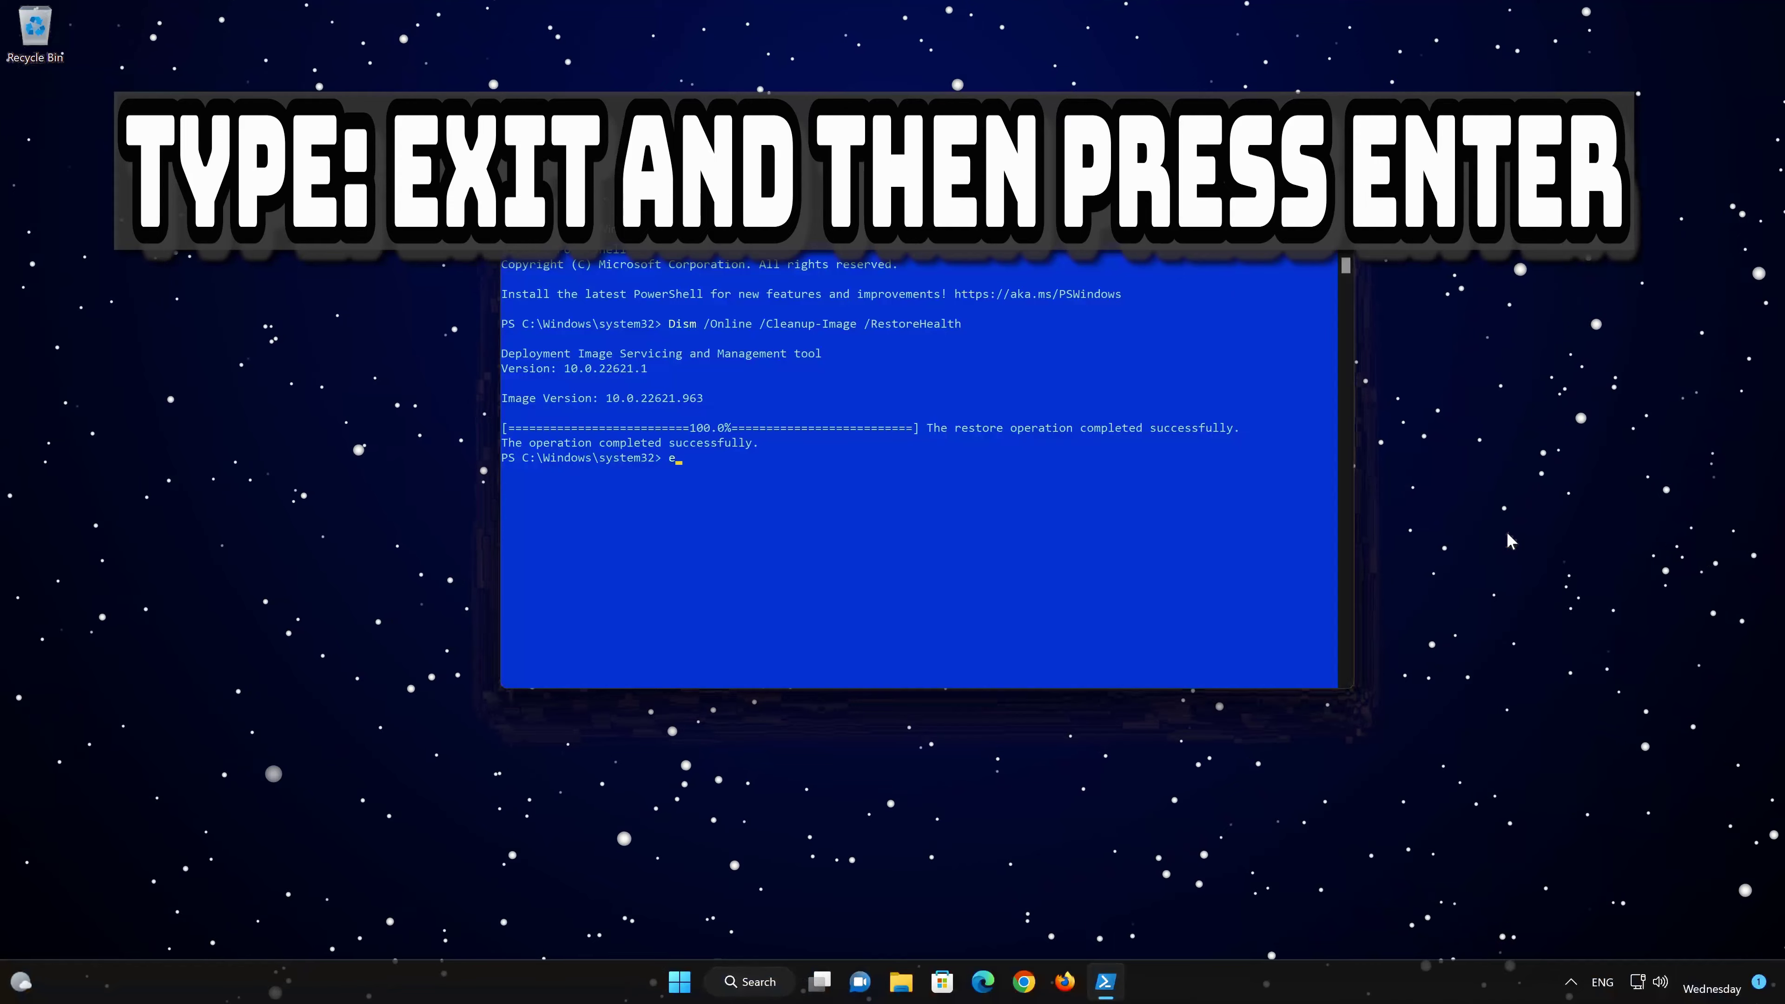
Close the PowerShell session with the exit command
type("exi")
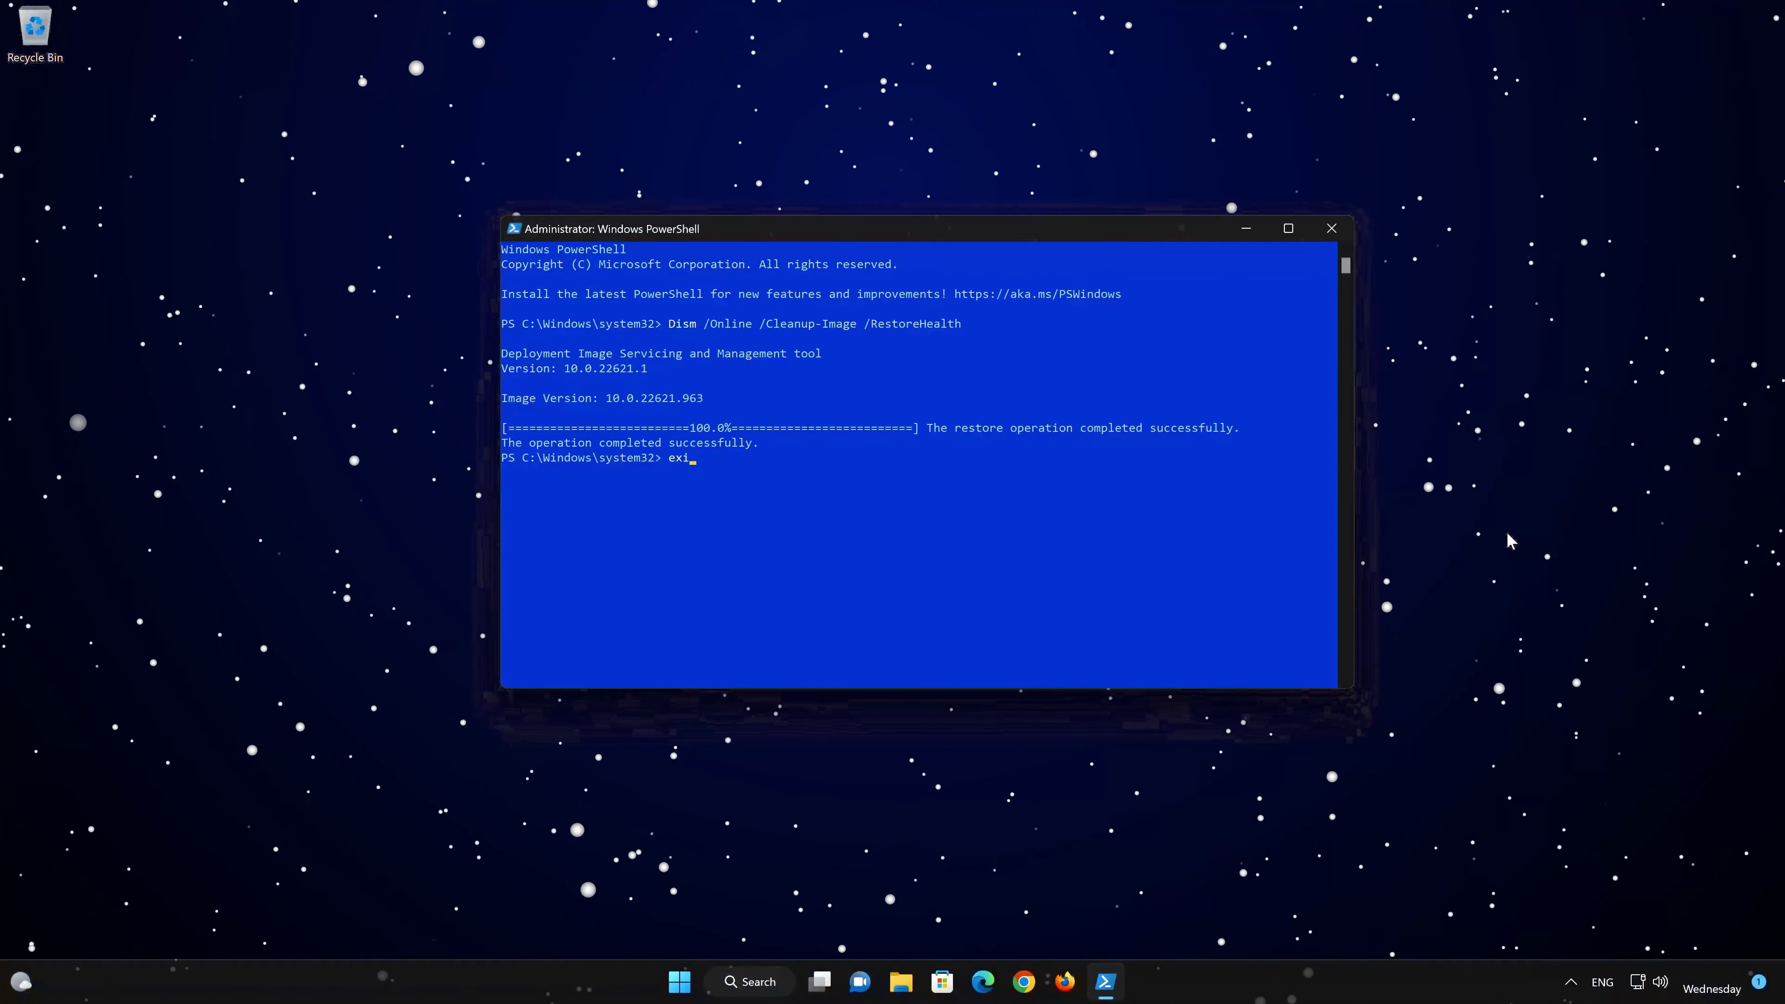
type("t")
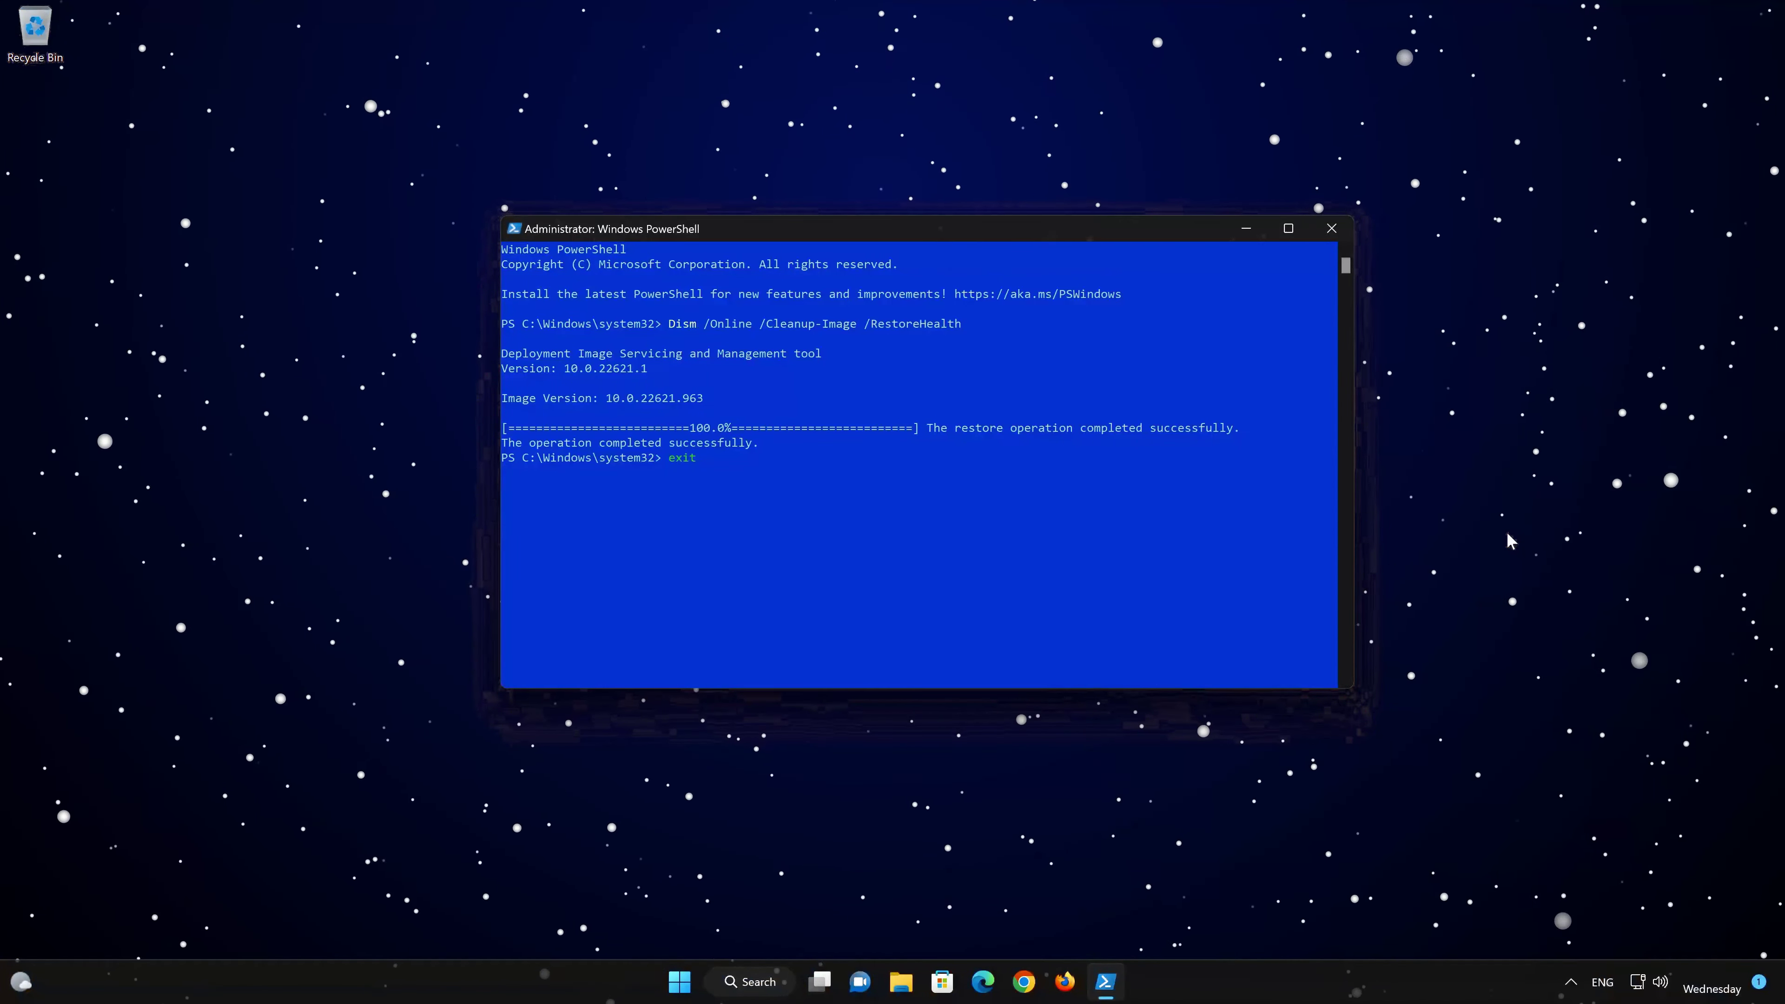
key("Return")
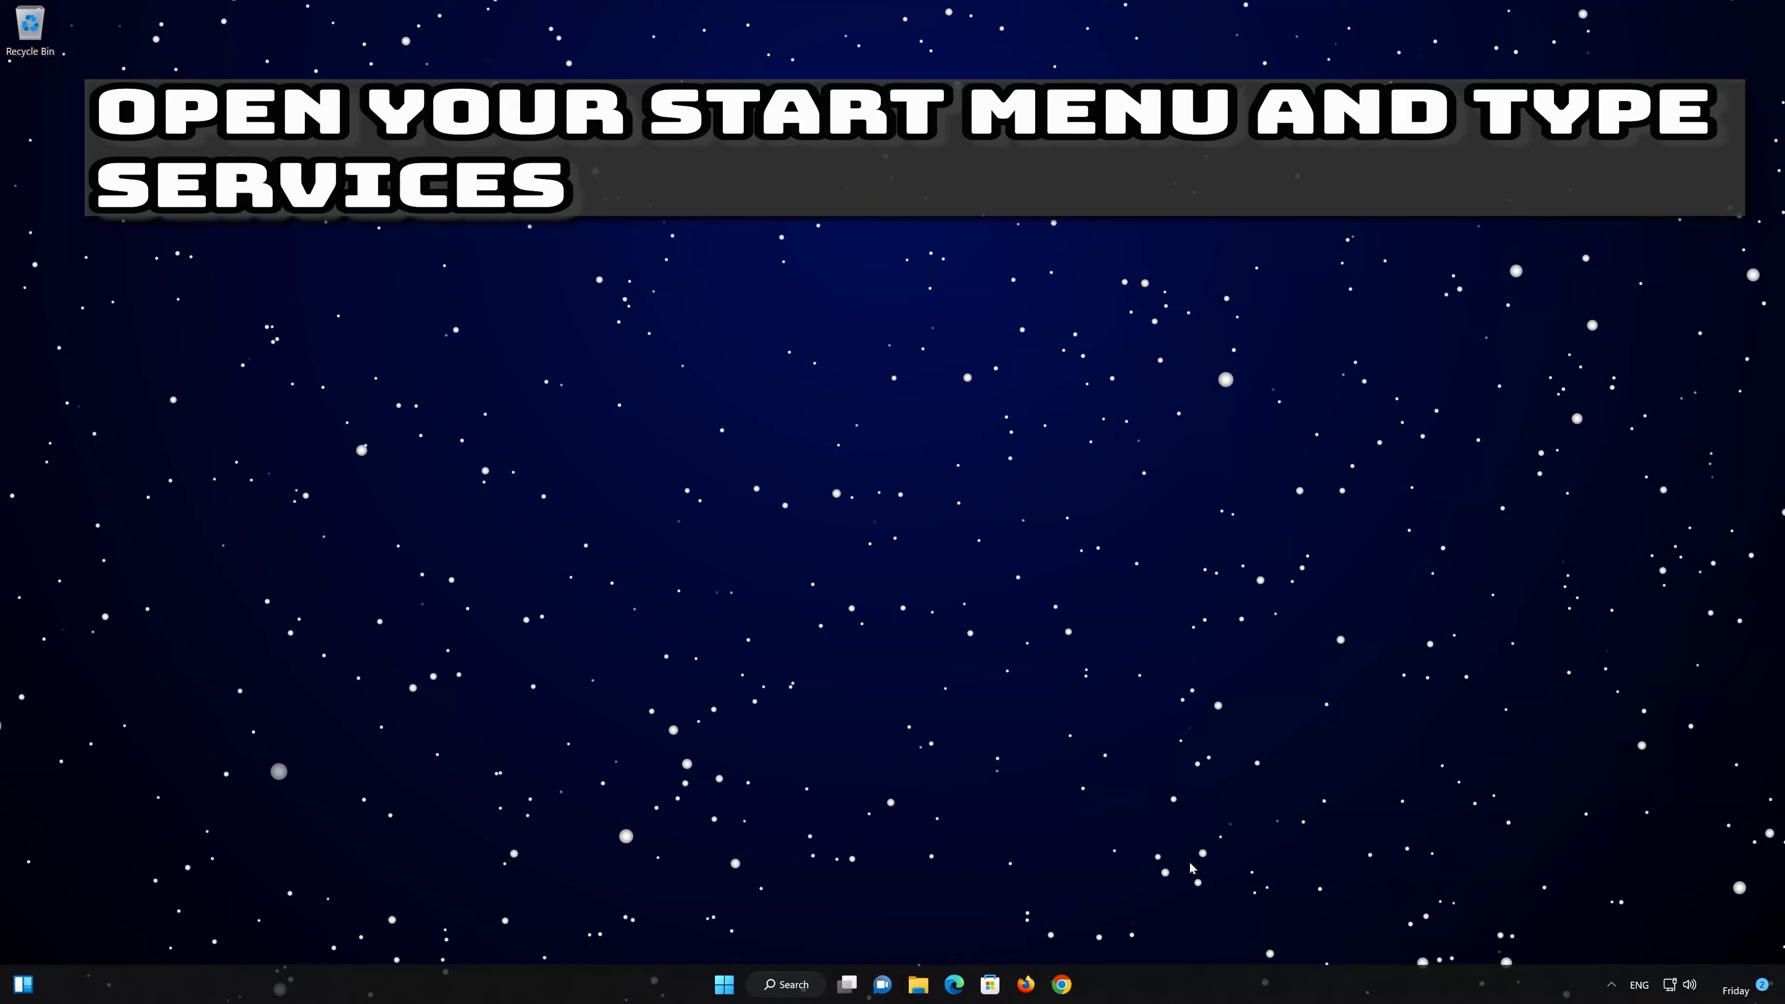
Search for services and open the Services app
left_click(728, 985)
type("services")
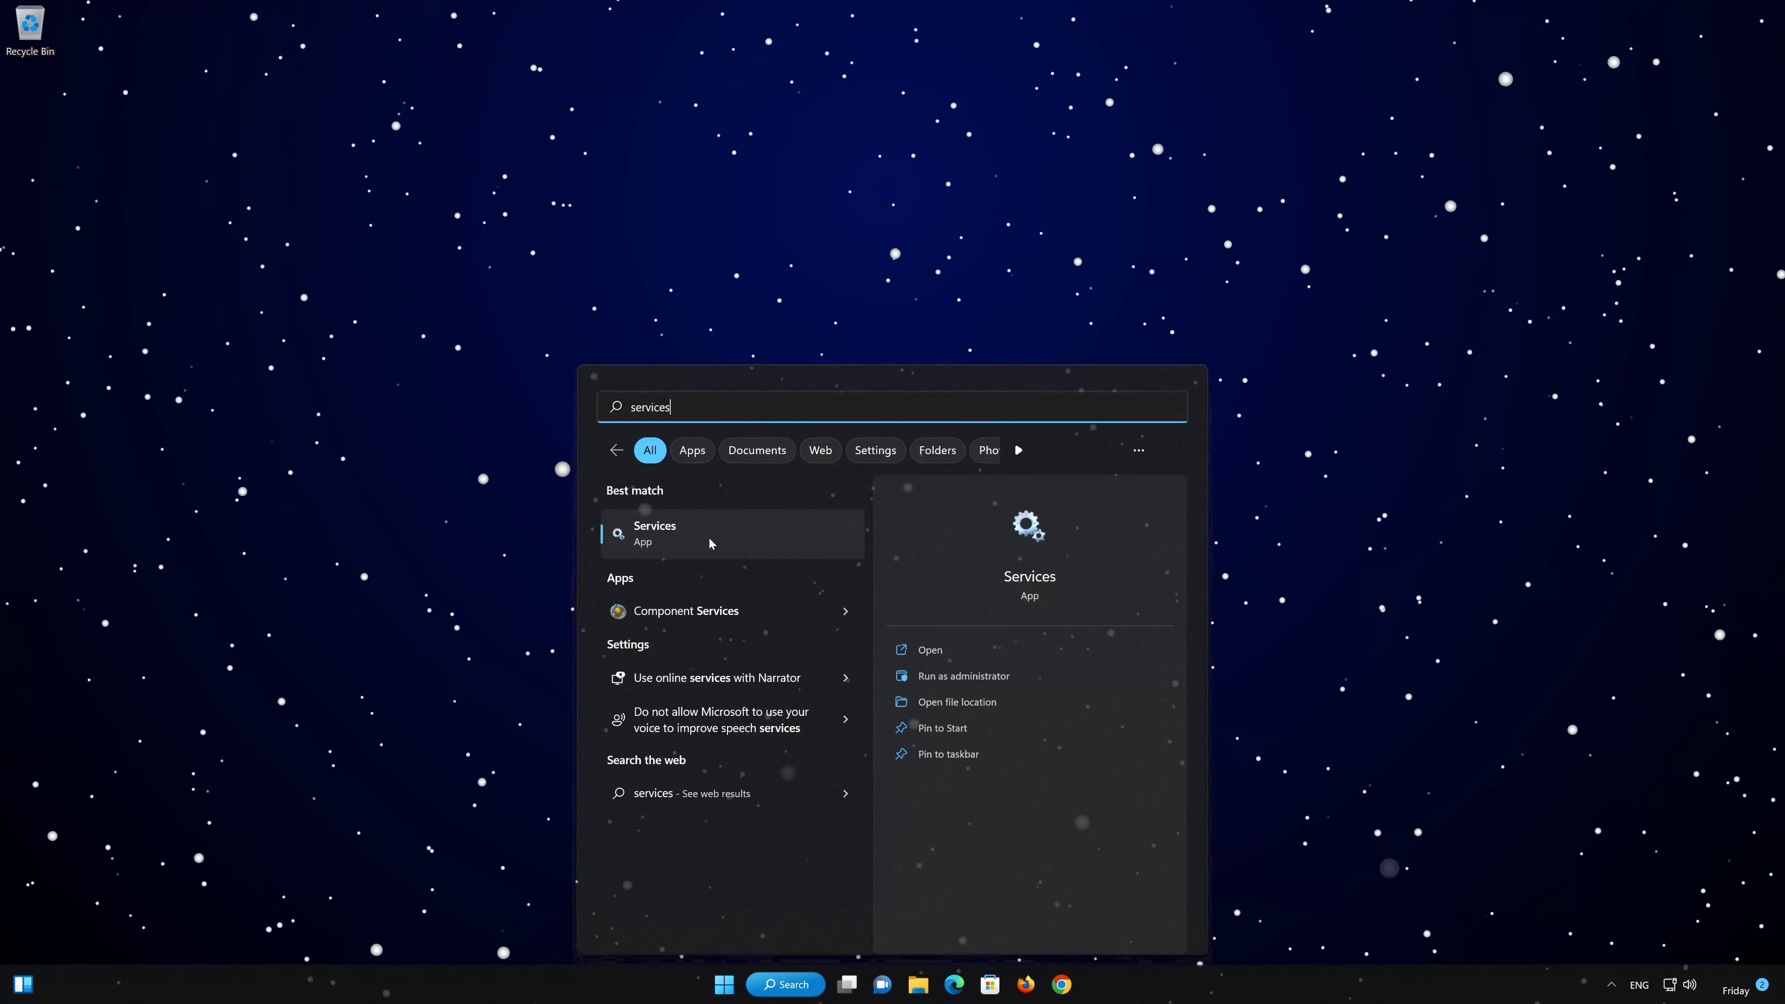
left_click(754, 553)
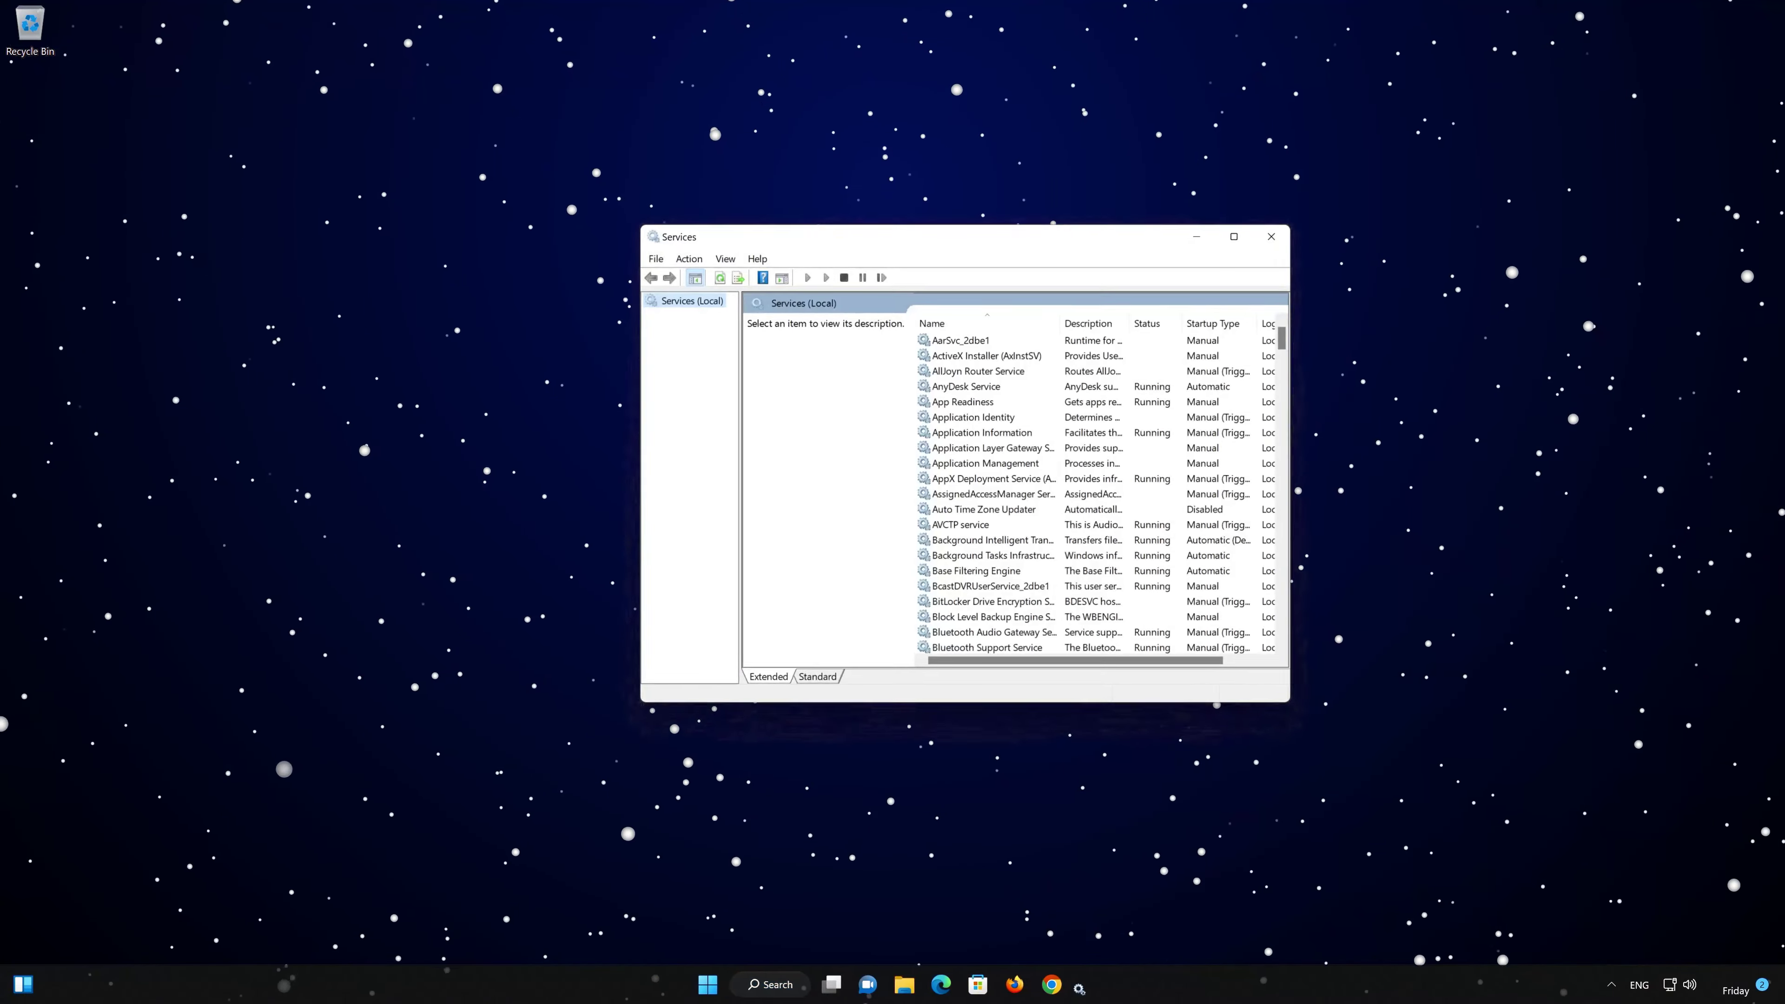
Locate the Windows Update service in the list of local services and open its properties
left_click(963, 525)
scroll(966, 530, "down", 7)
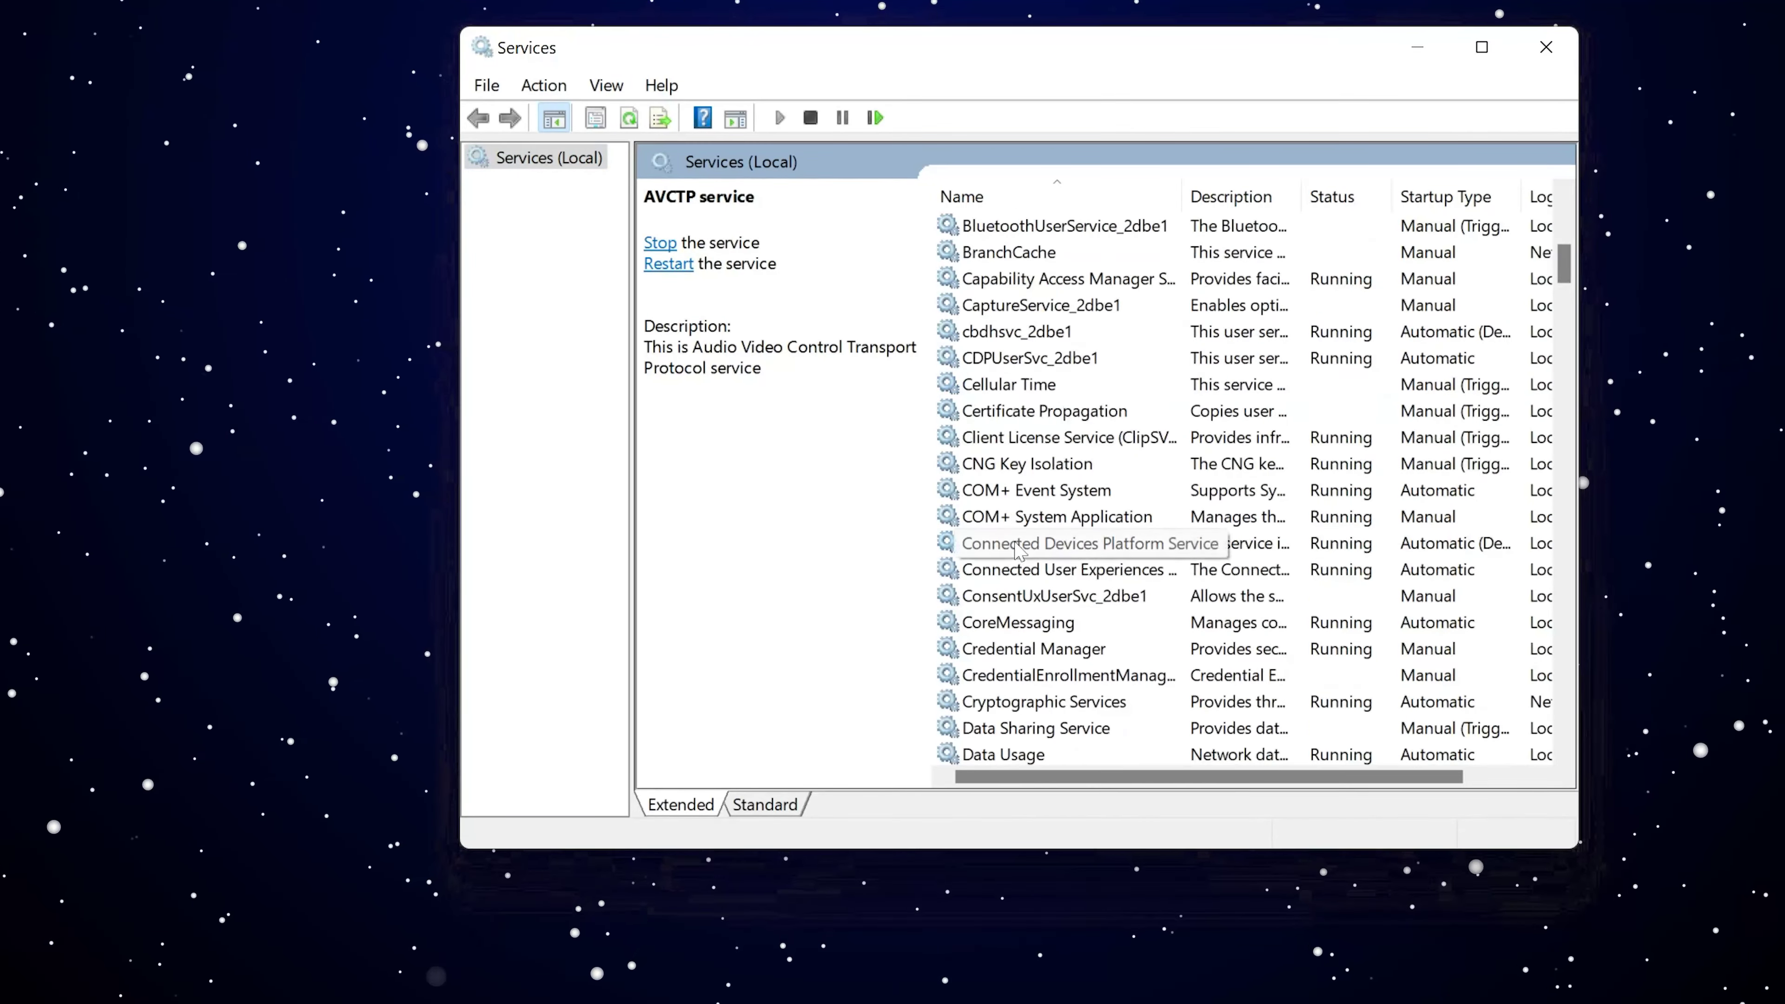
scroll(1019, 552, "down", 18)
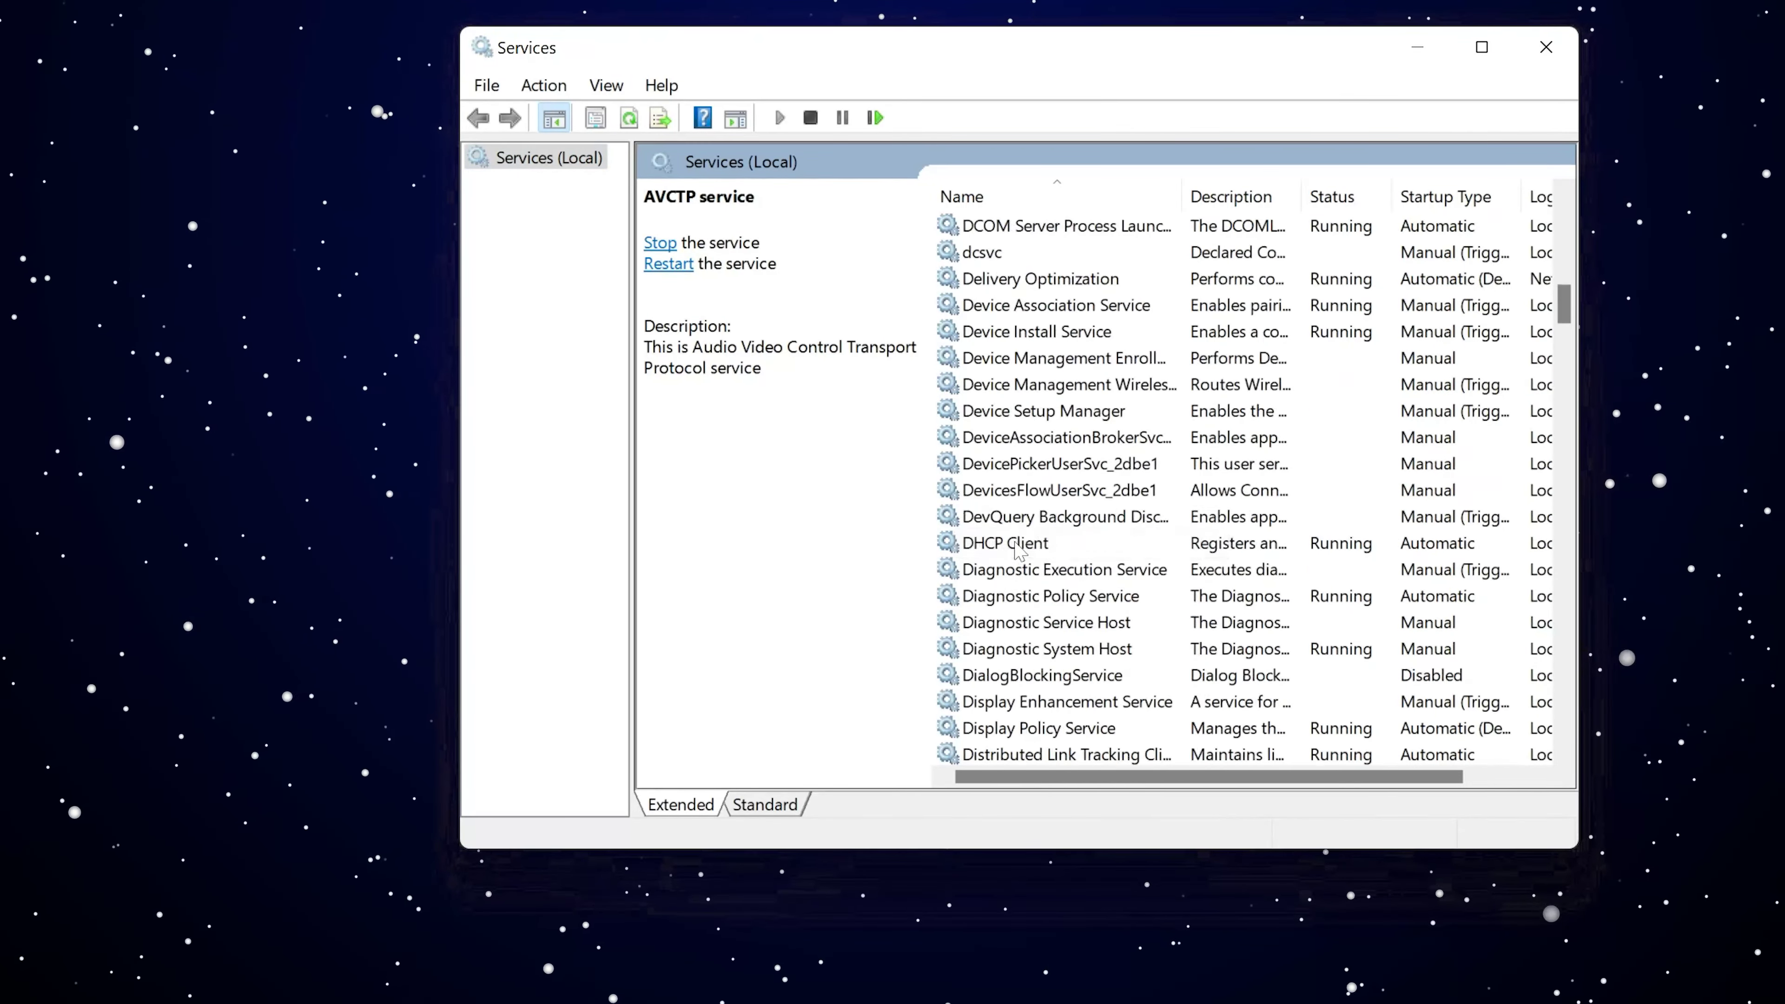
scroll(1019, 552, "down", 20)
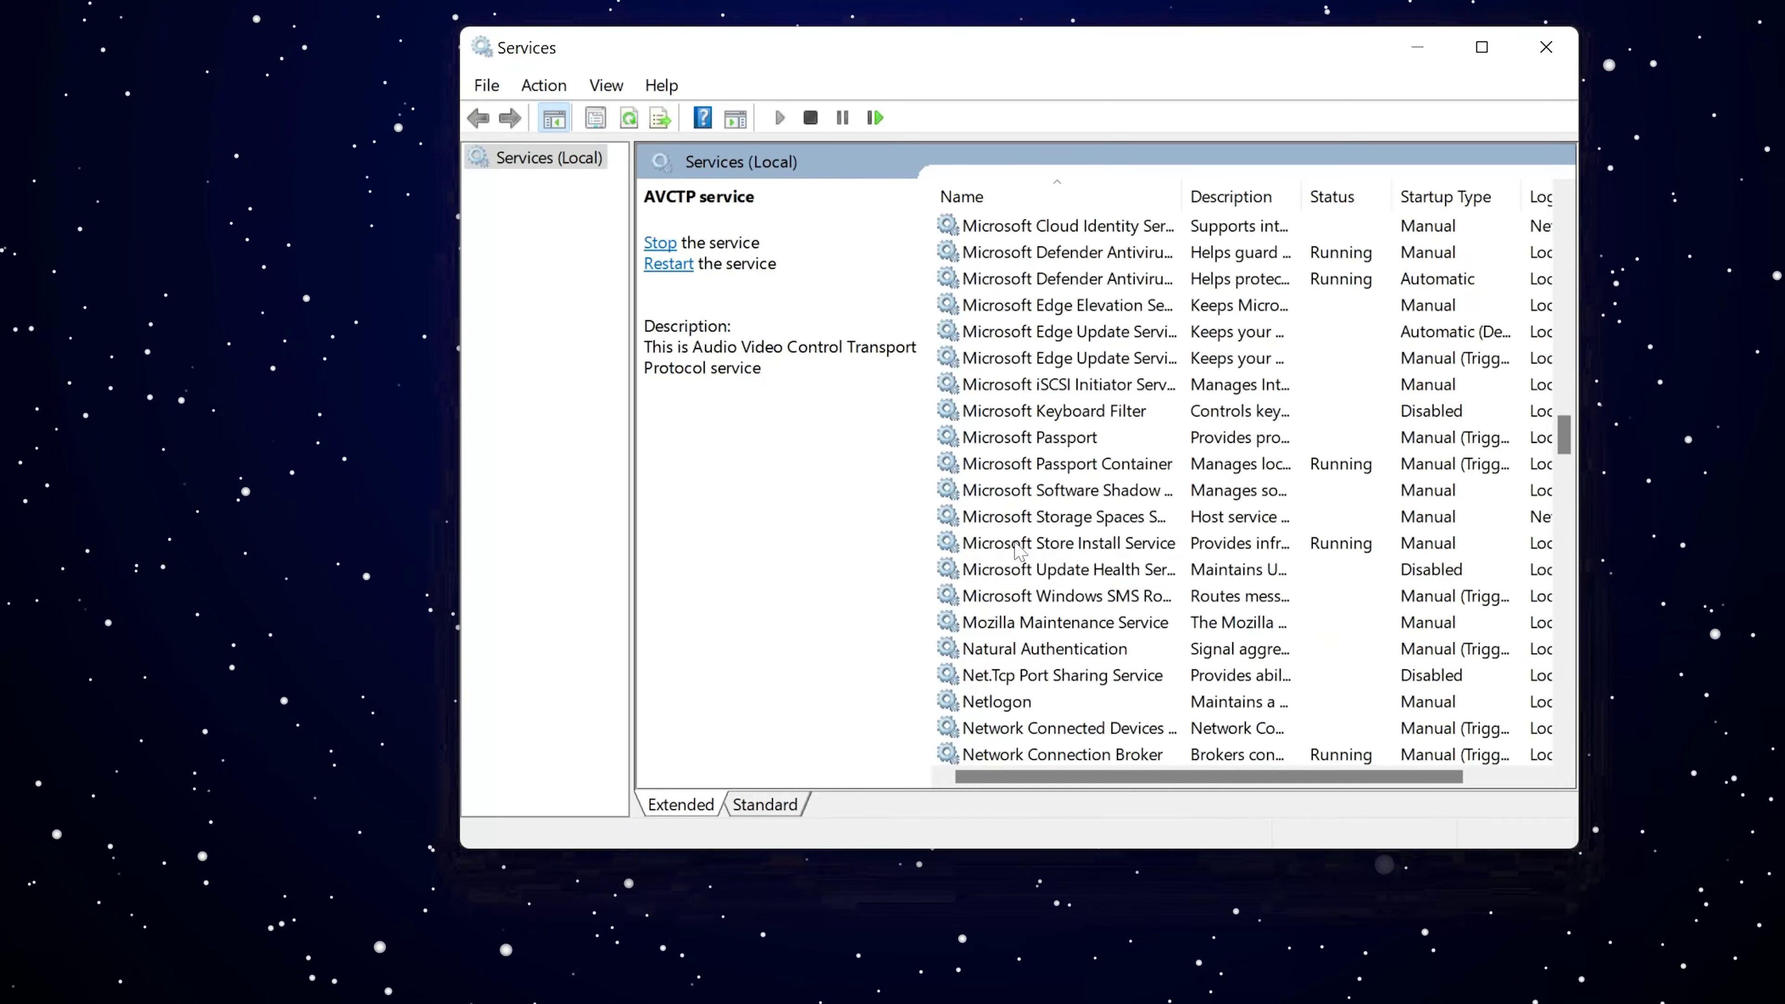
scroll(1019, 552, "down", 16)
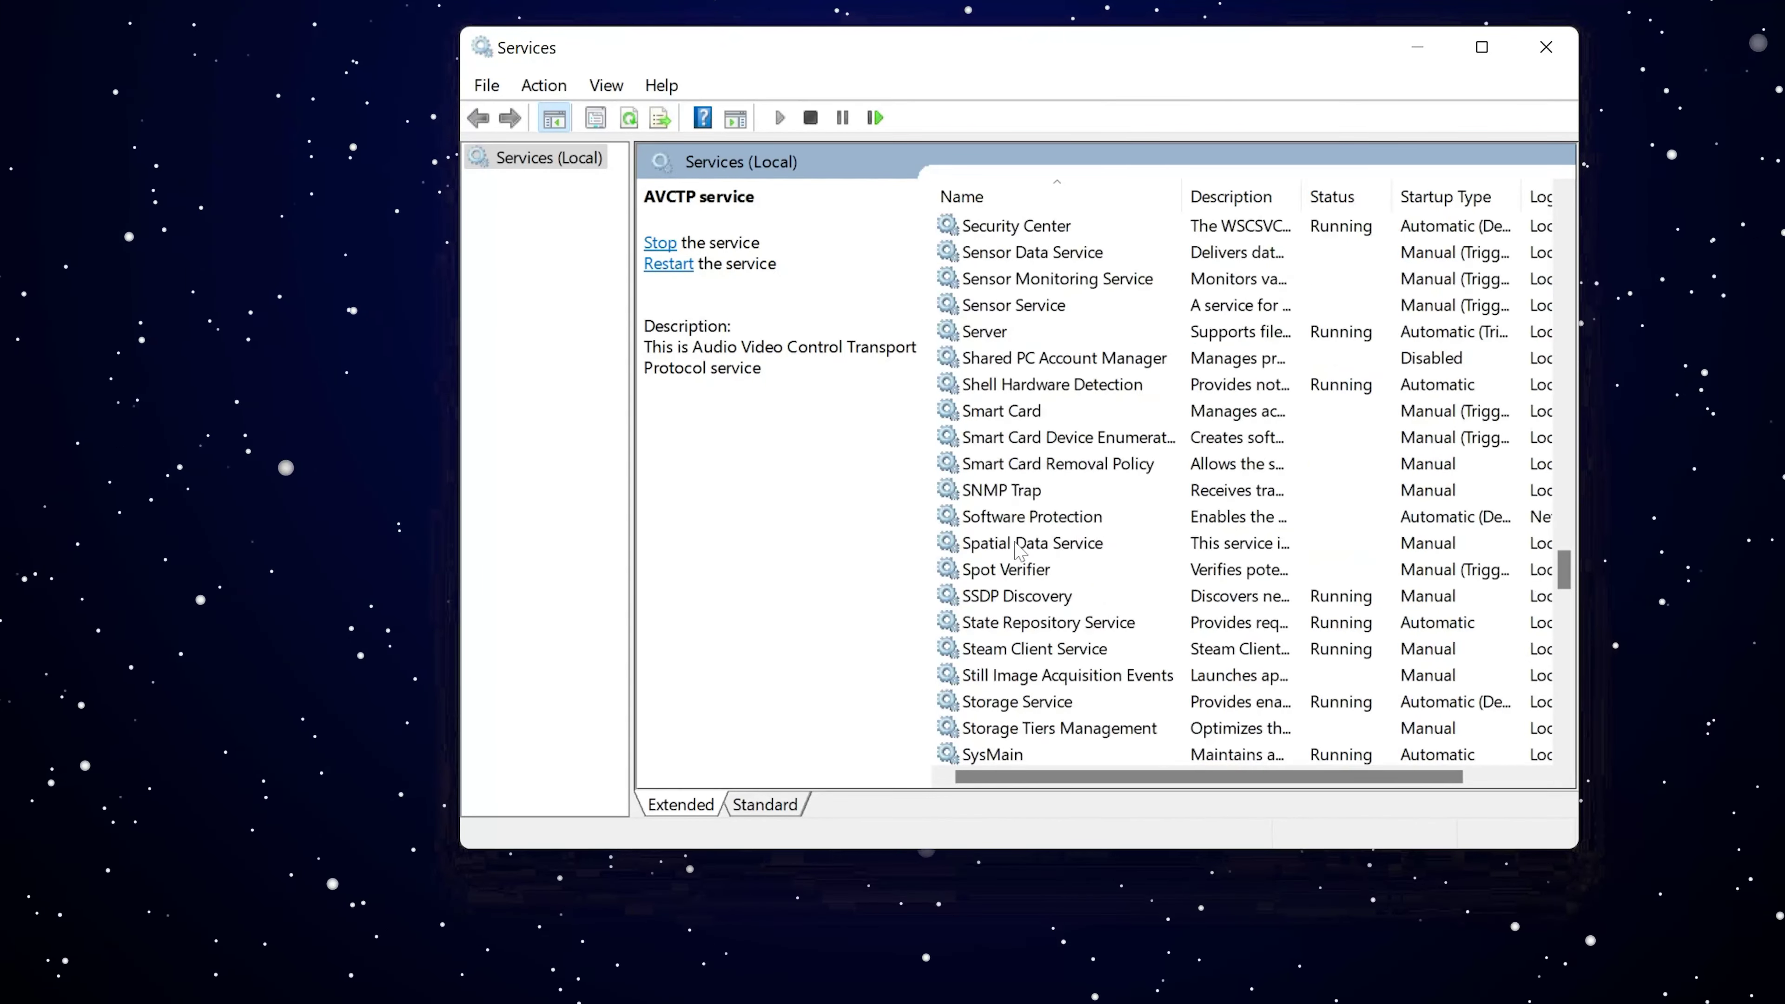
scroll(1019, 551, "down", 11)
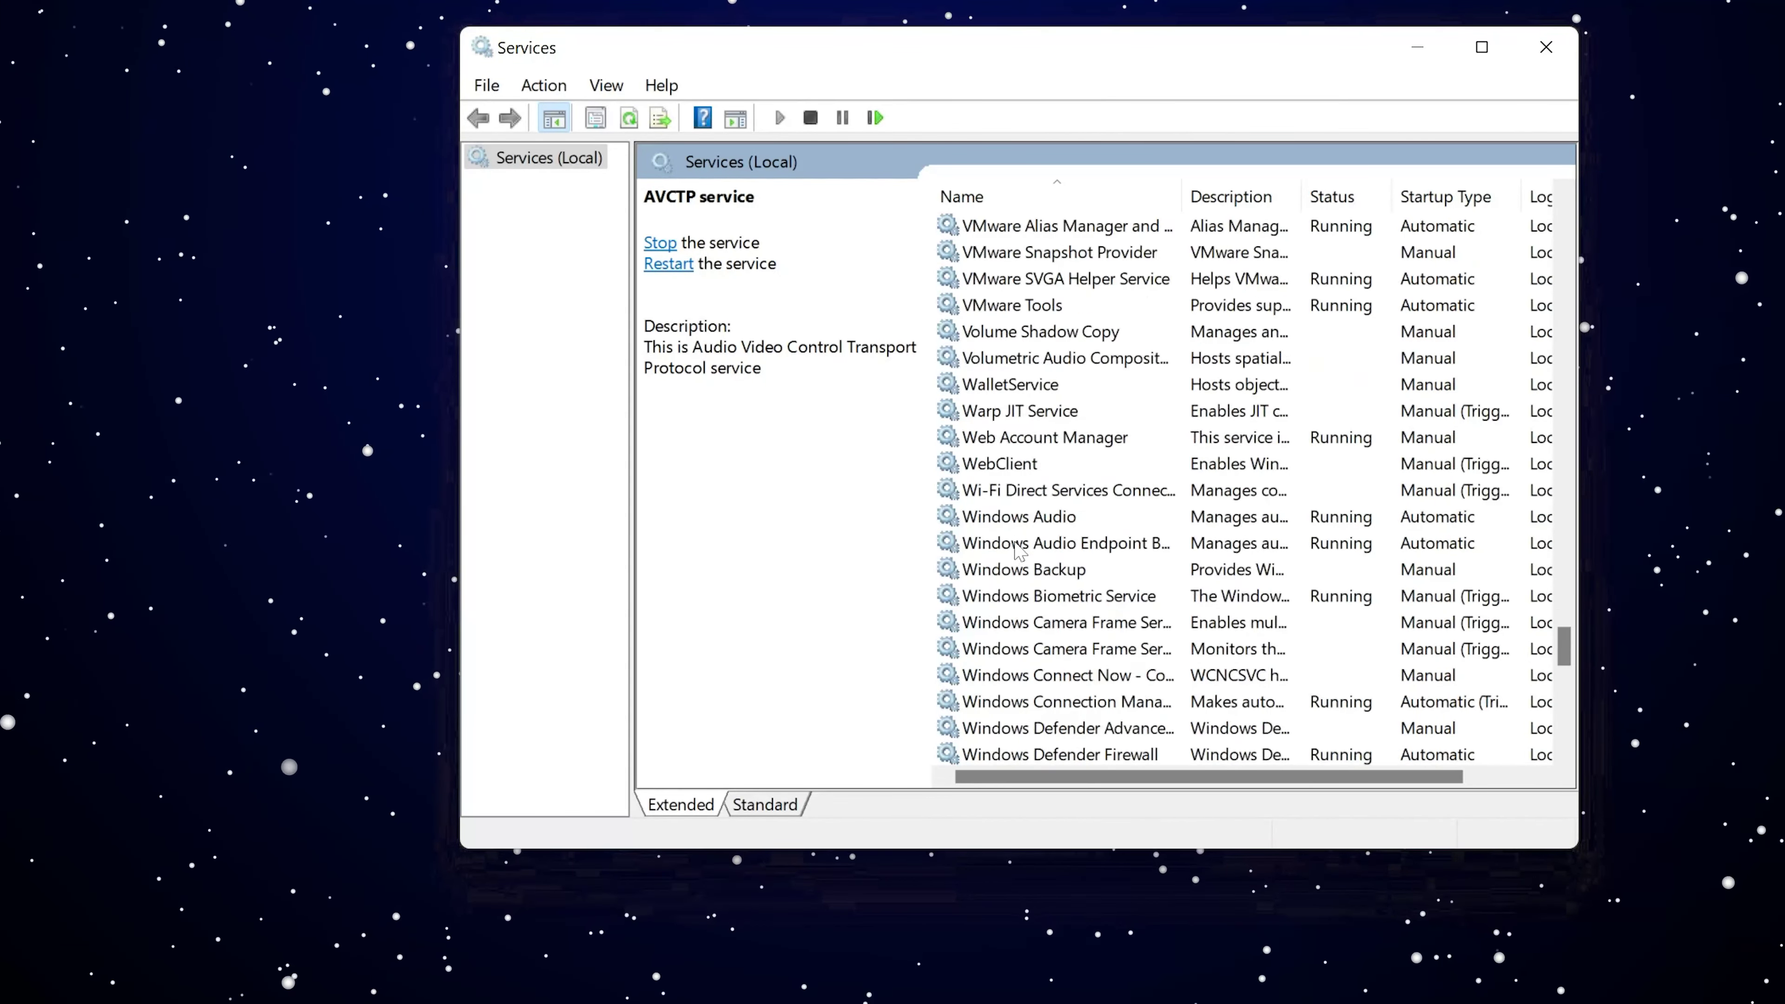
scroll(1019, 552, "down", 2)
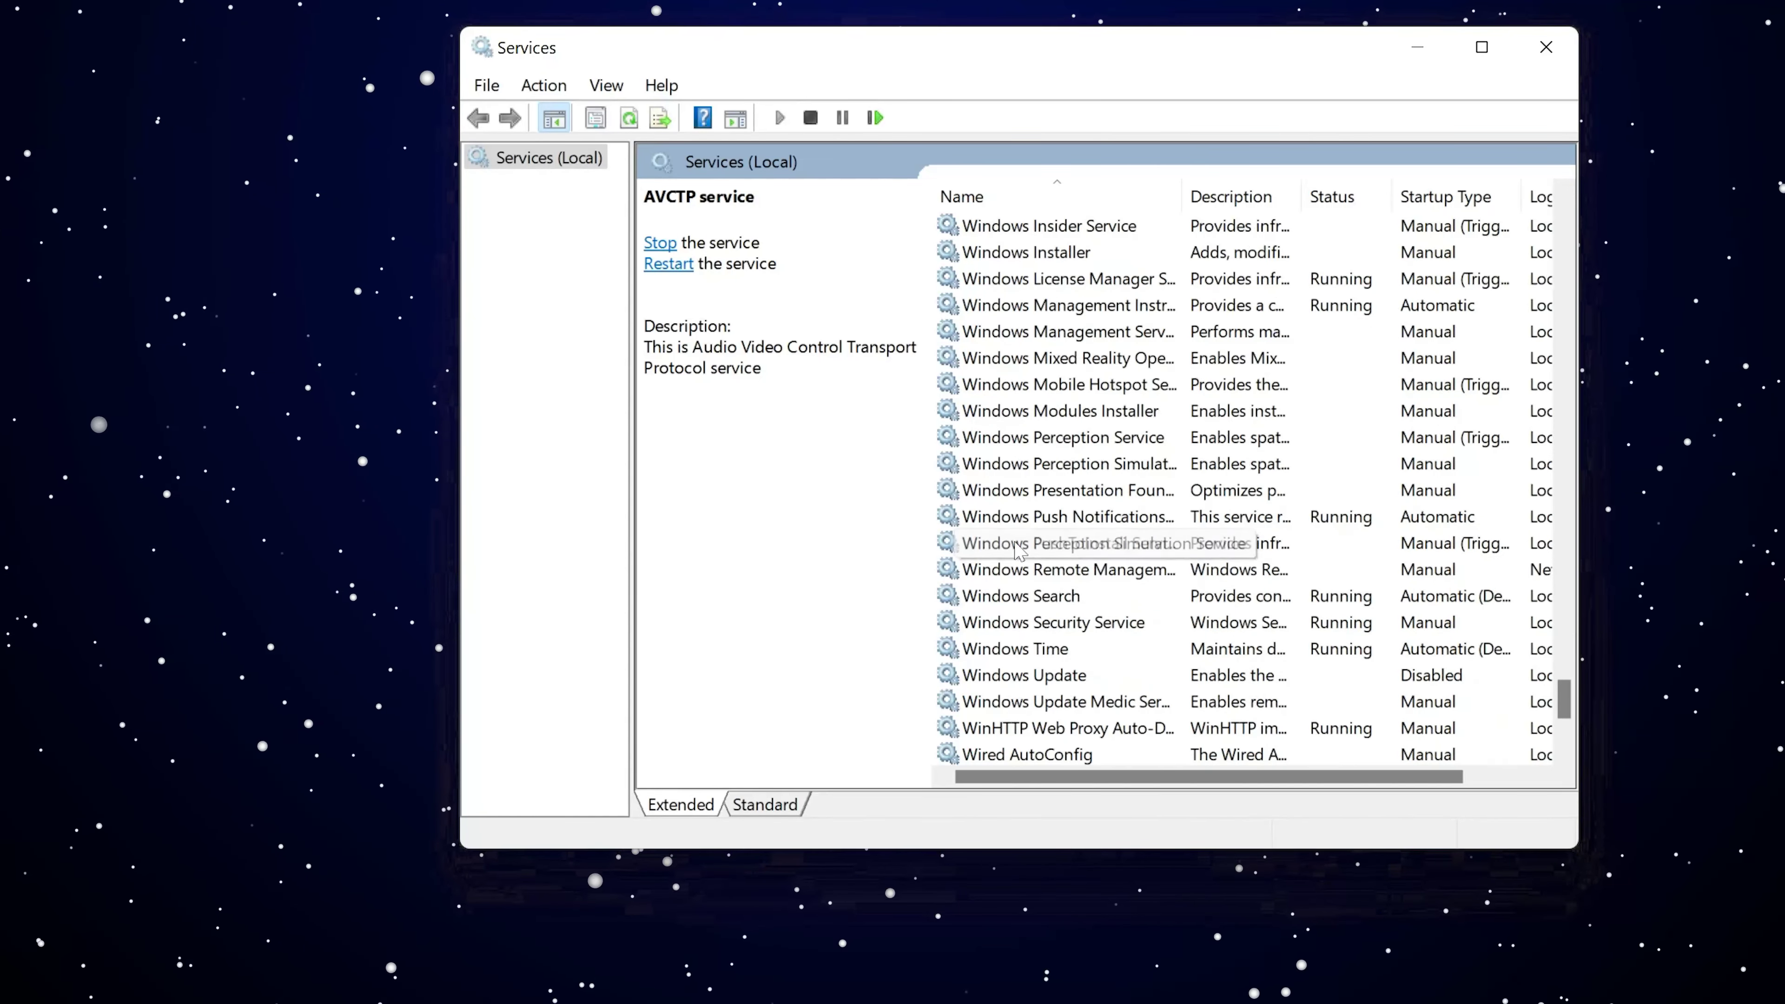
left_click(1026, 675)
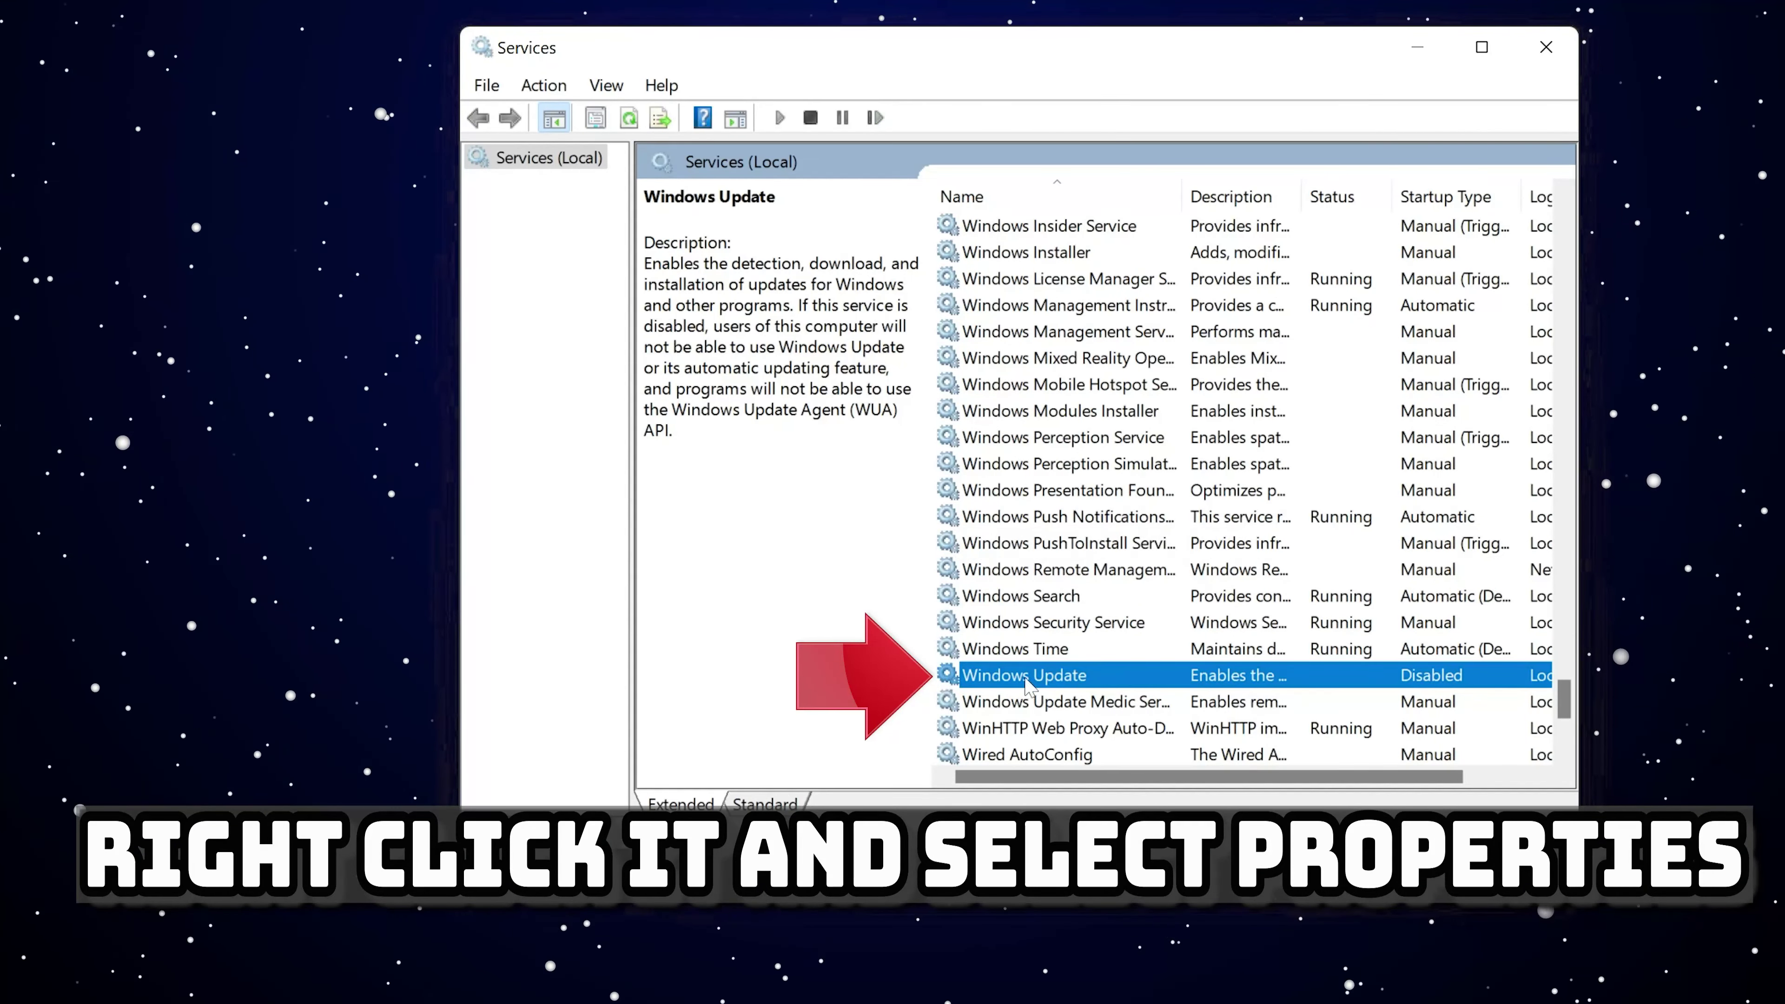
right_click(1089, 681)
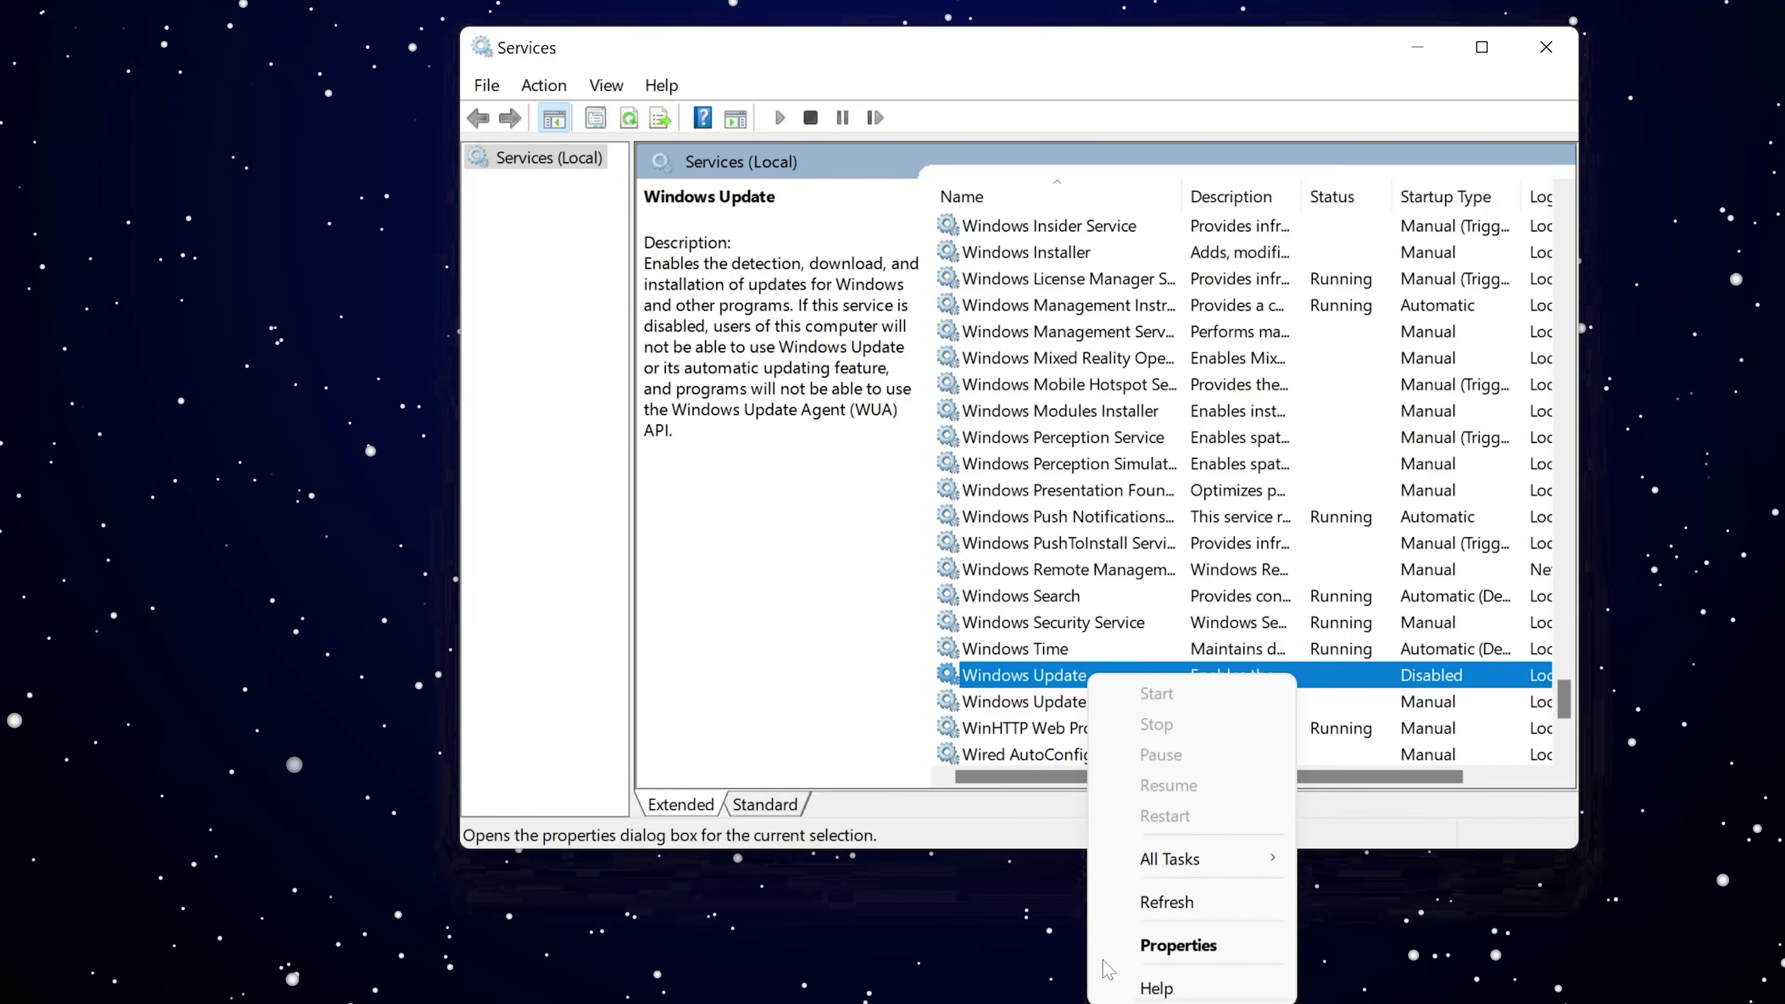
left_click(1222, 946)
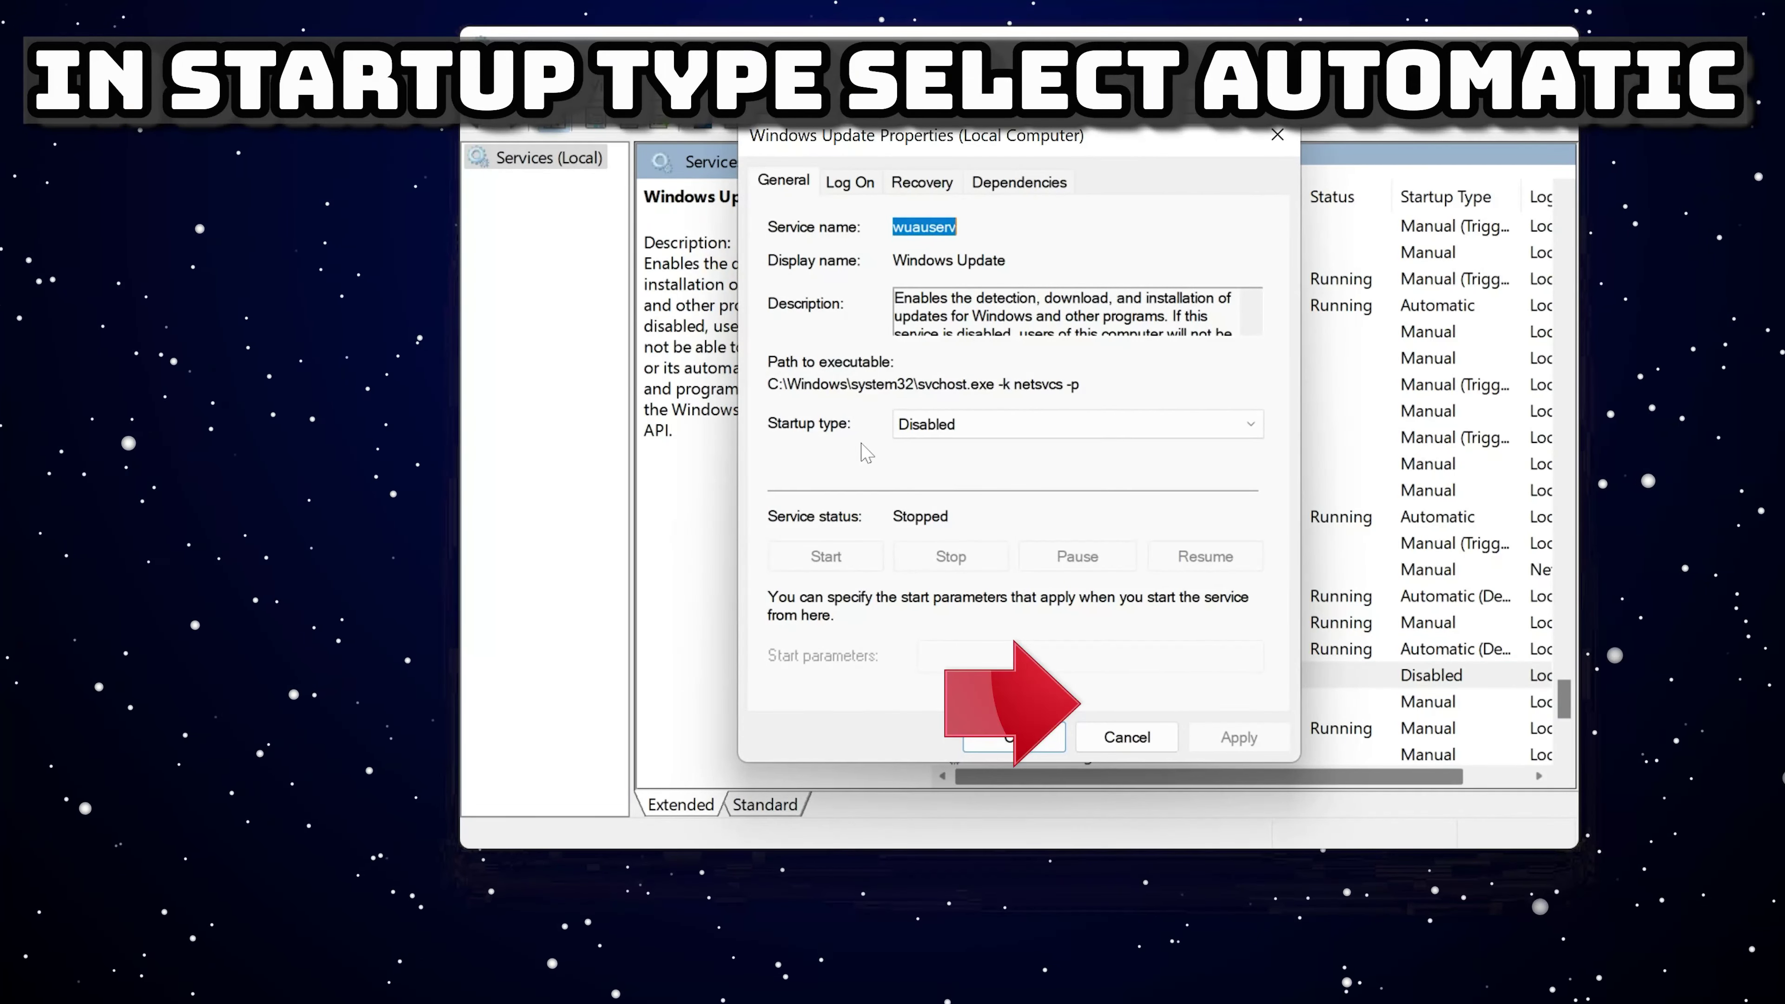
Set the Windows Update service's startup type to Automatic and apply the change
left_click(996, 425)
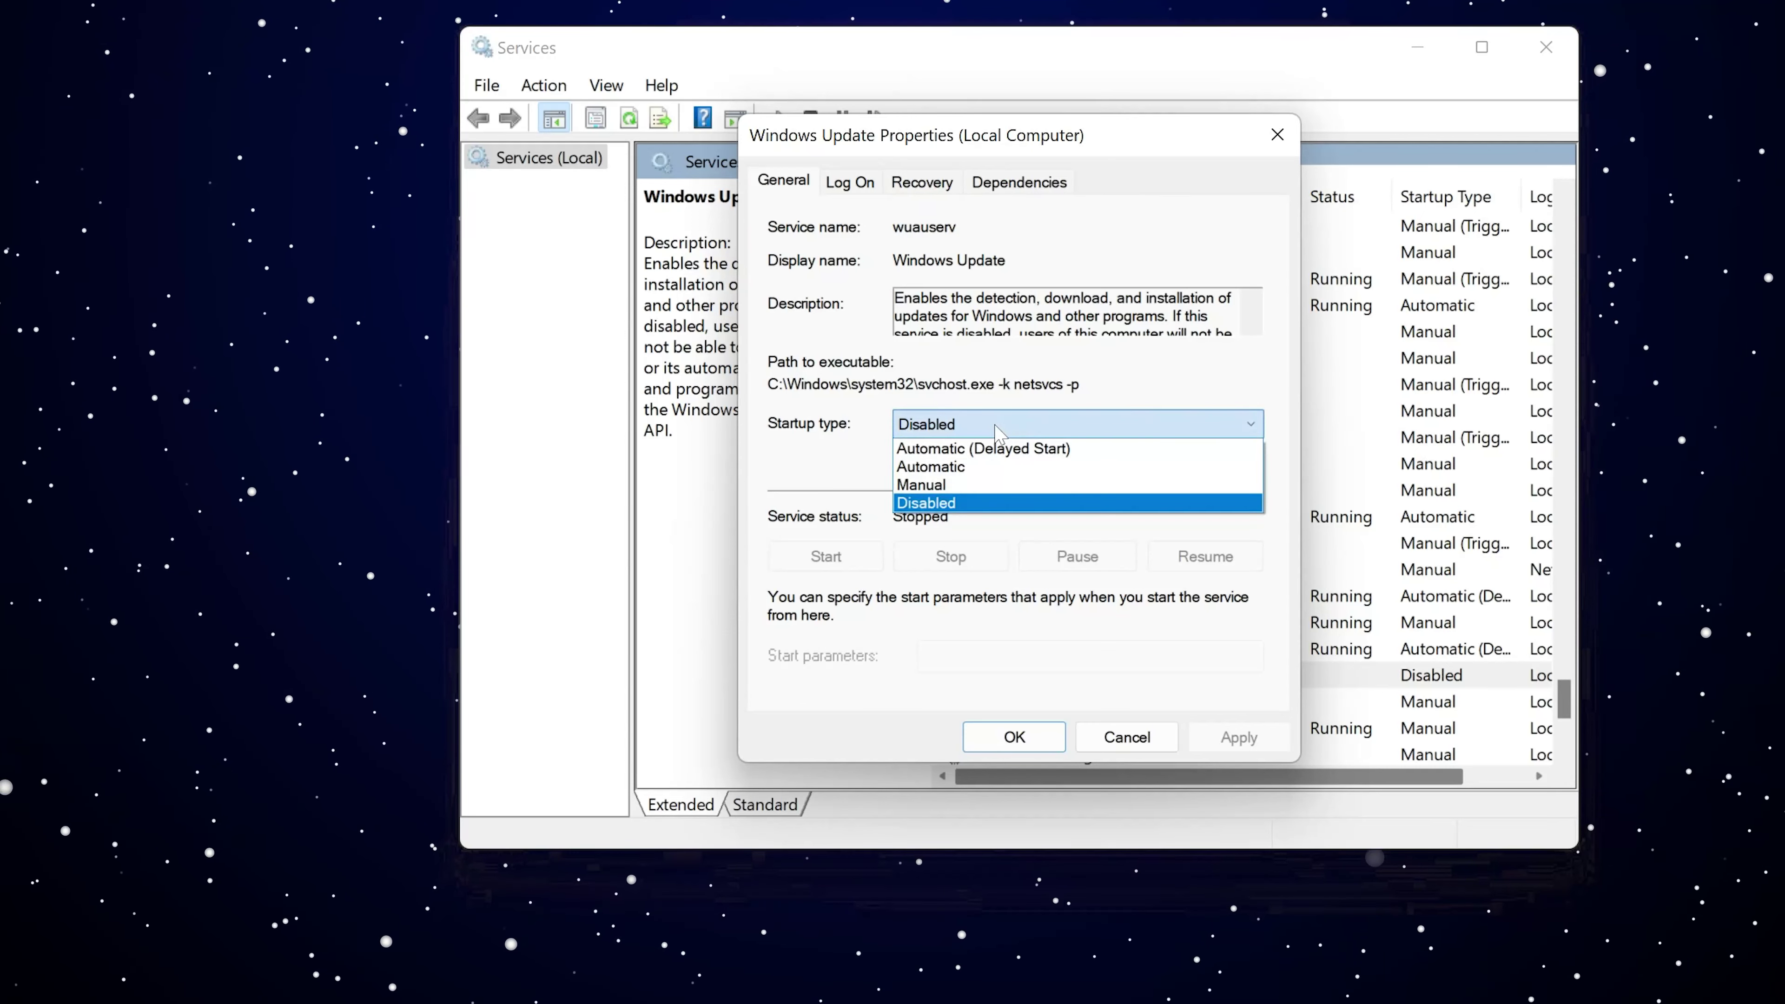
left_click(1026, 467)
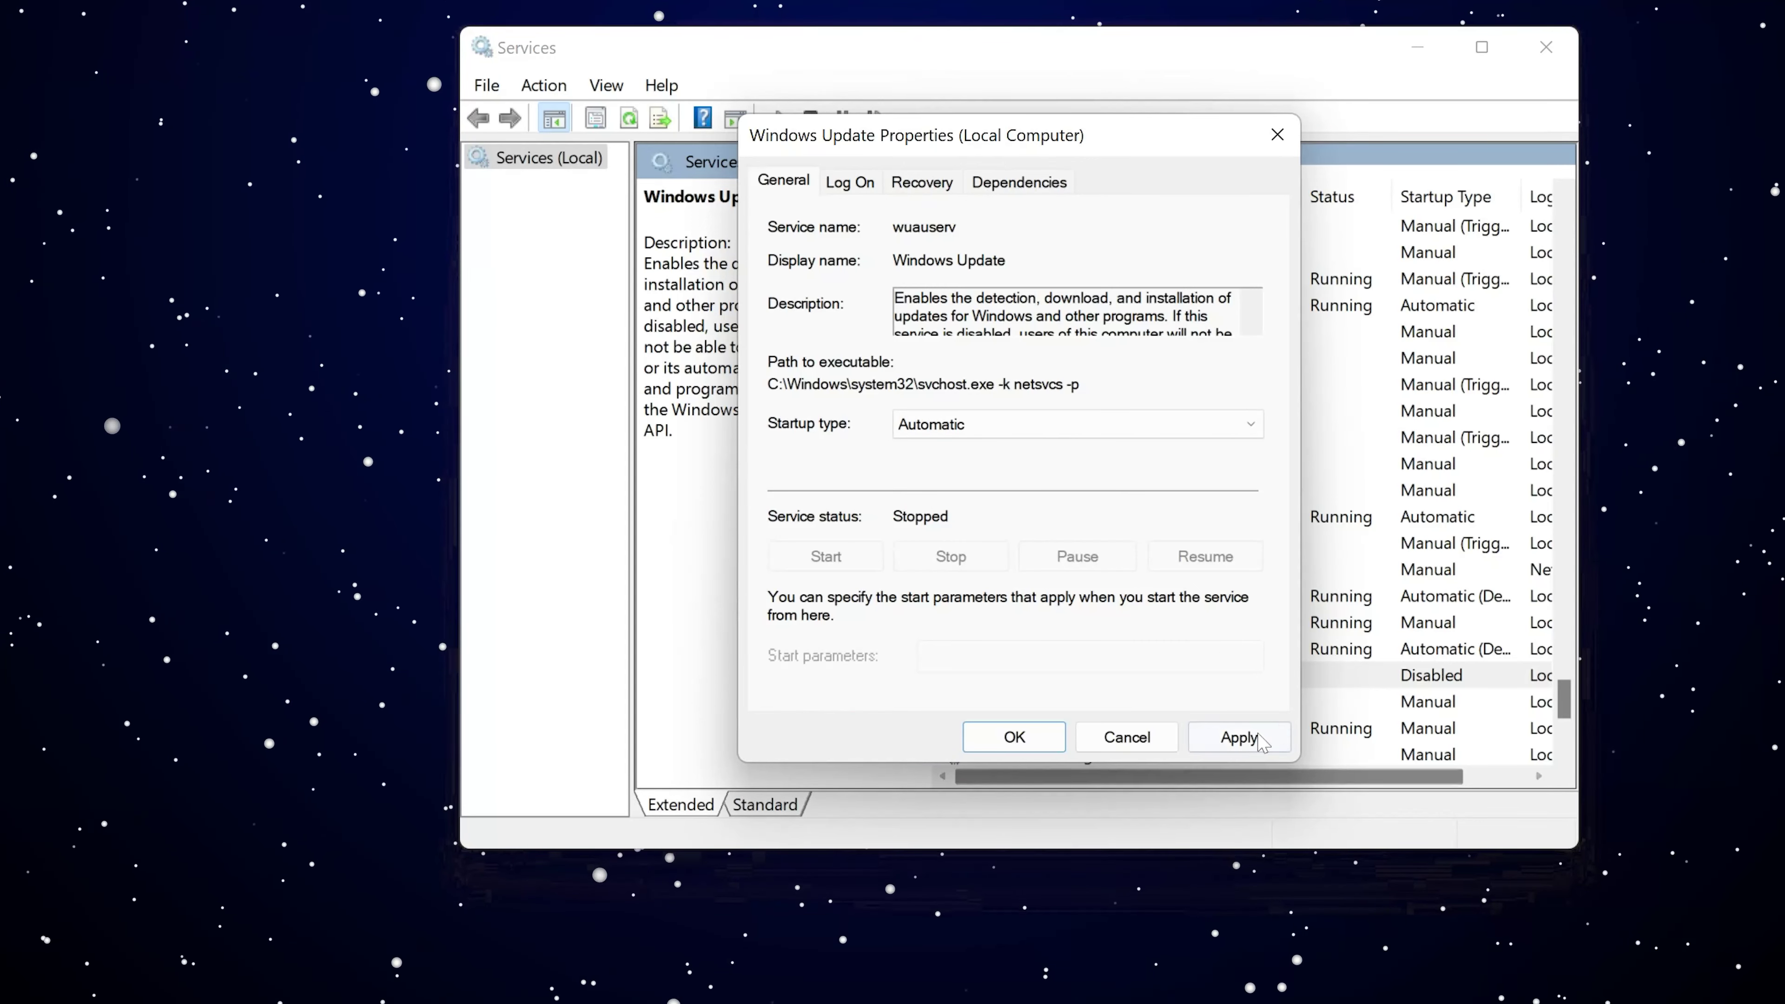
left_click(1227, 735)
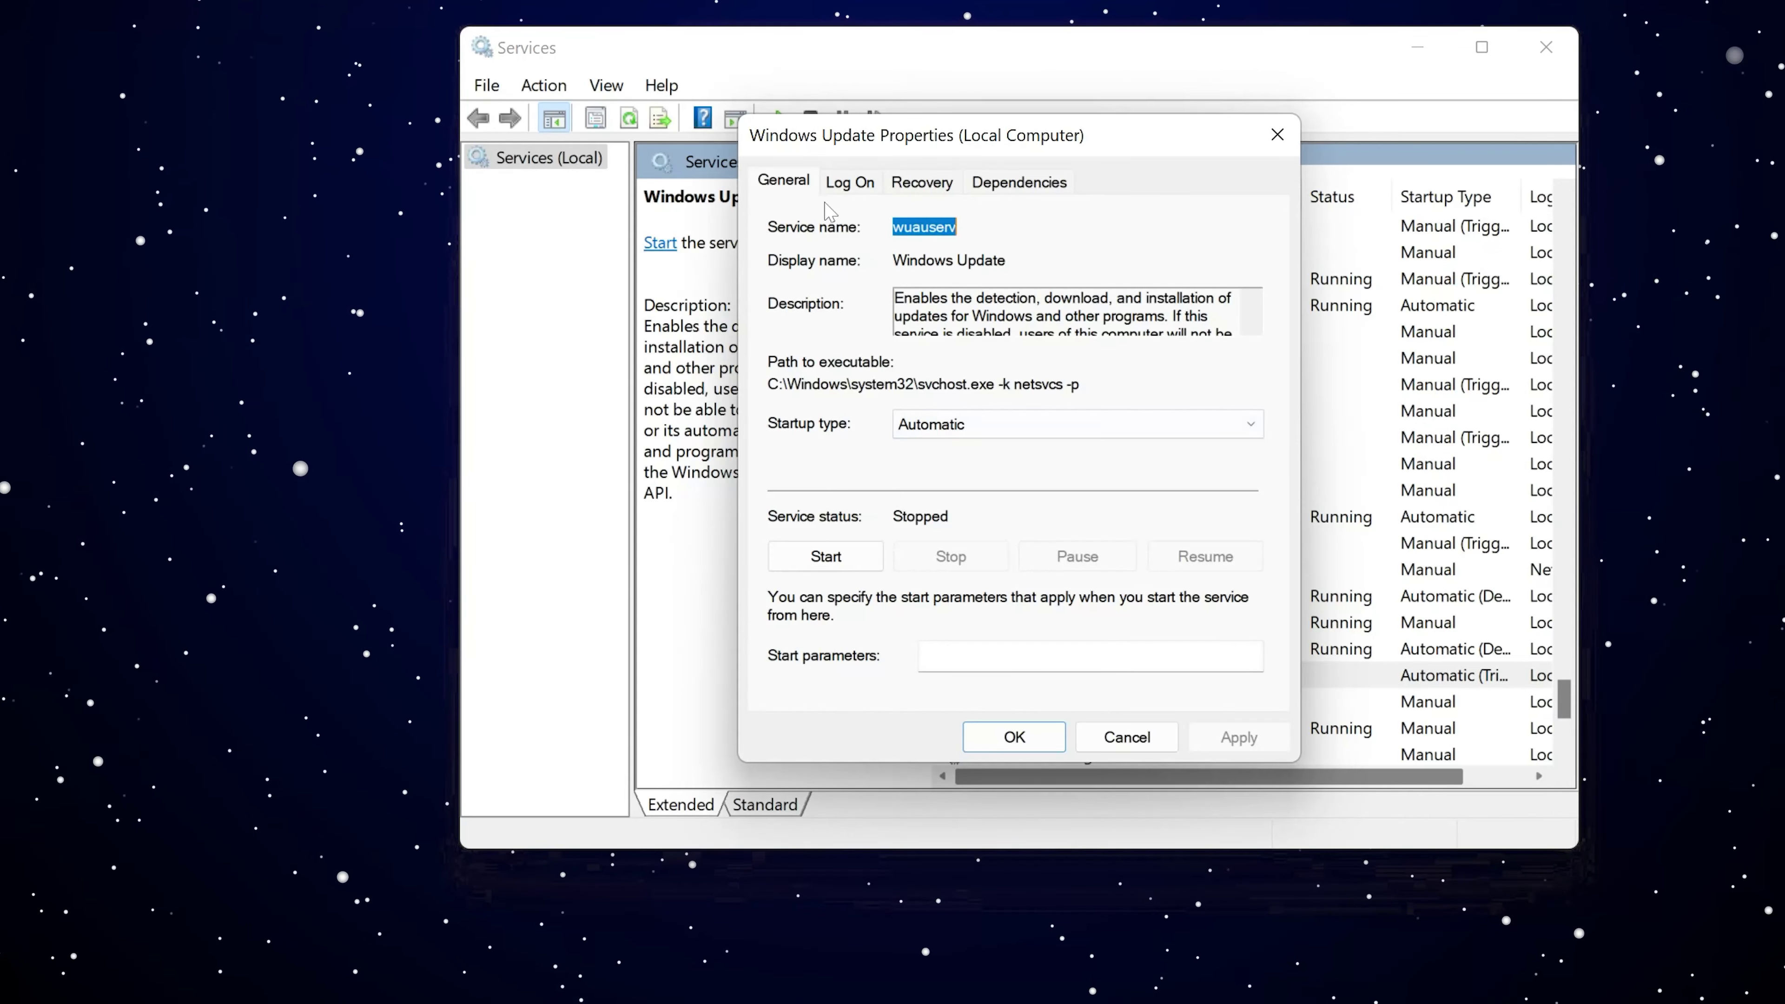
Set the Windows Update service's first and second failure responses to Restart the Service, apply and close its properties, and start the service
left_click(939, 187)
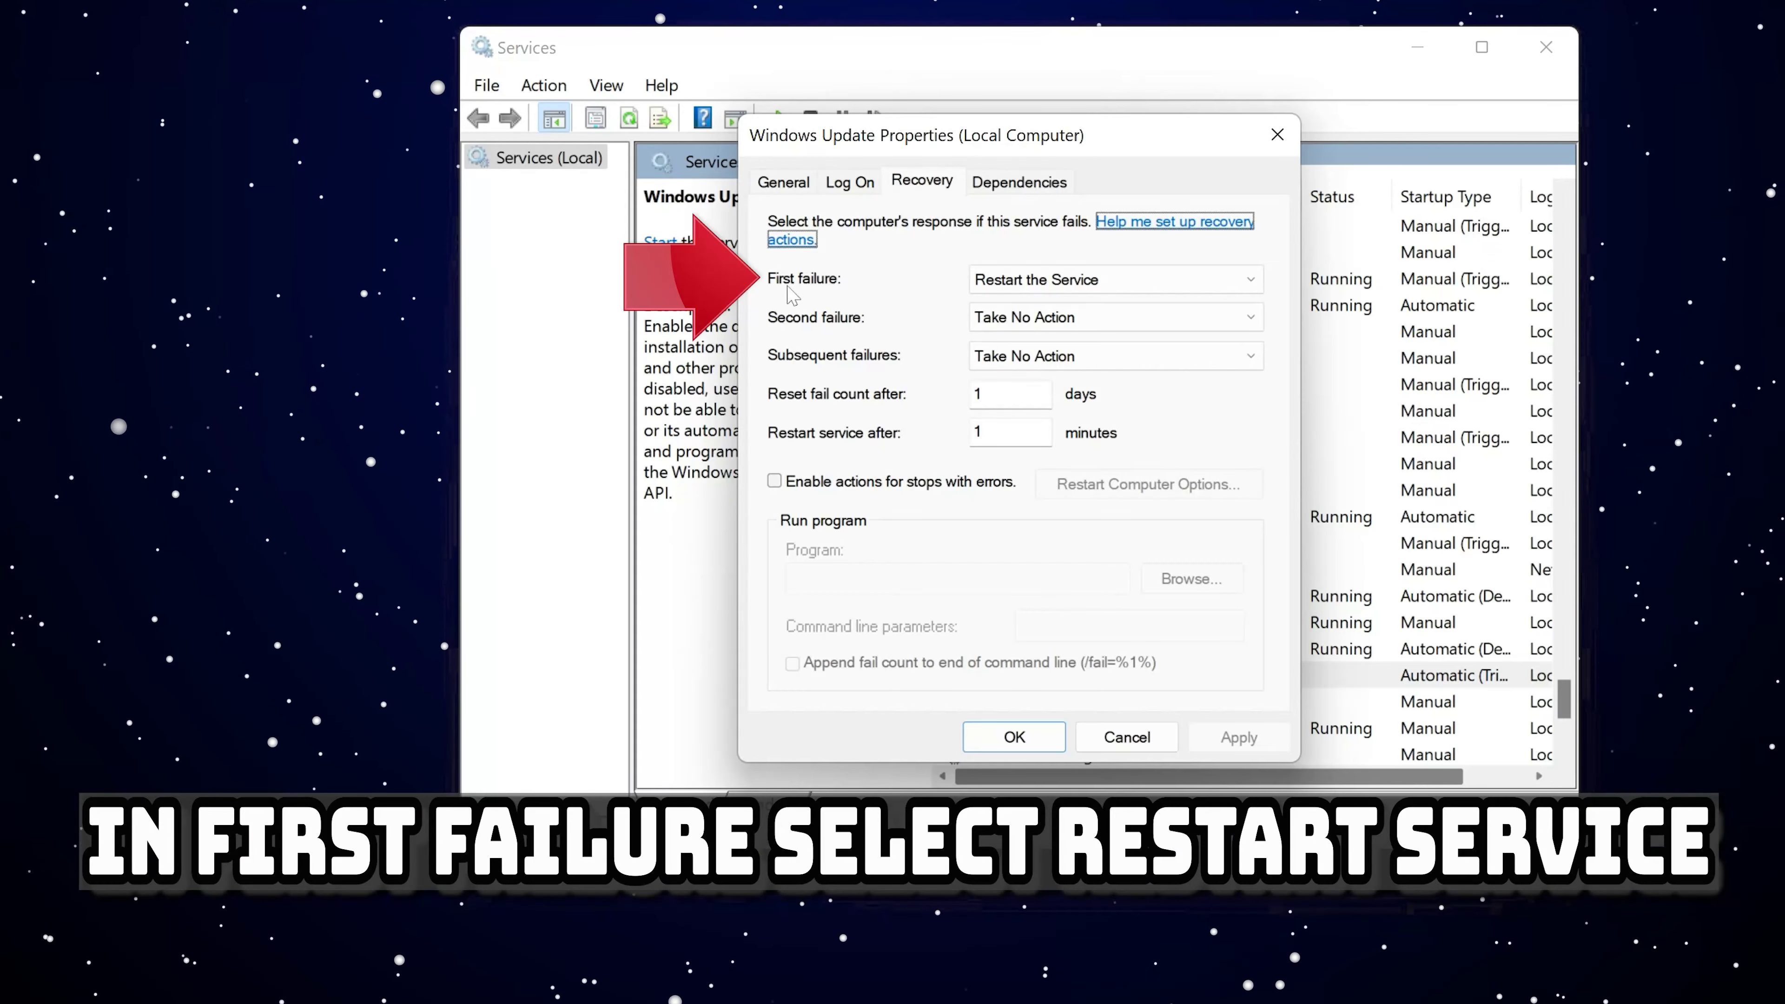
left_click(1054, 280)
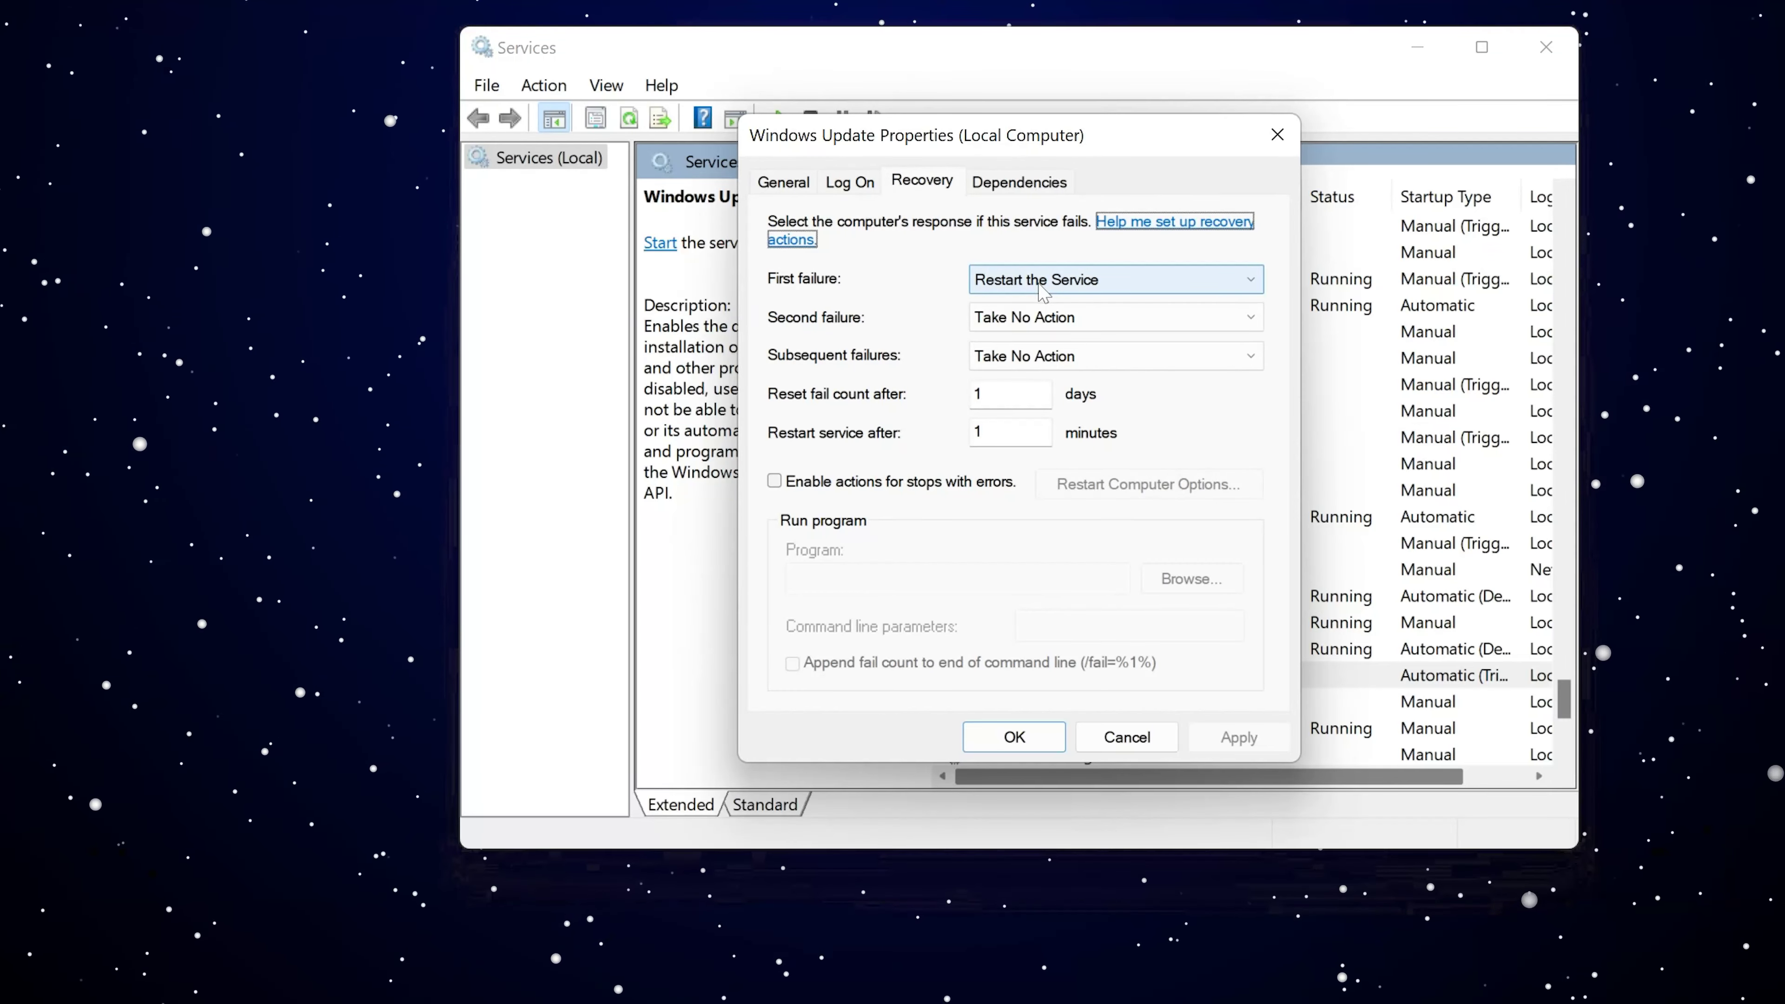
left_click(1004, 320)
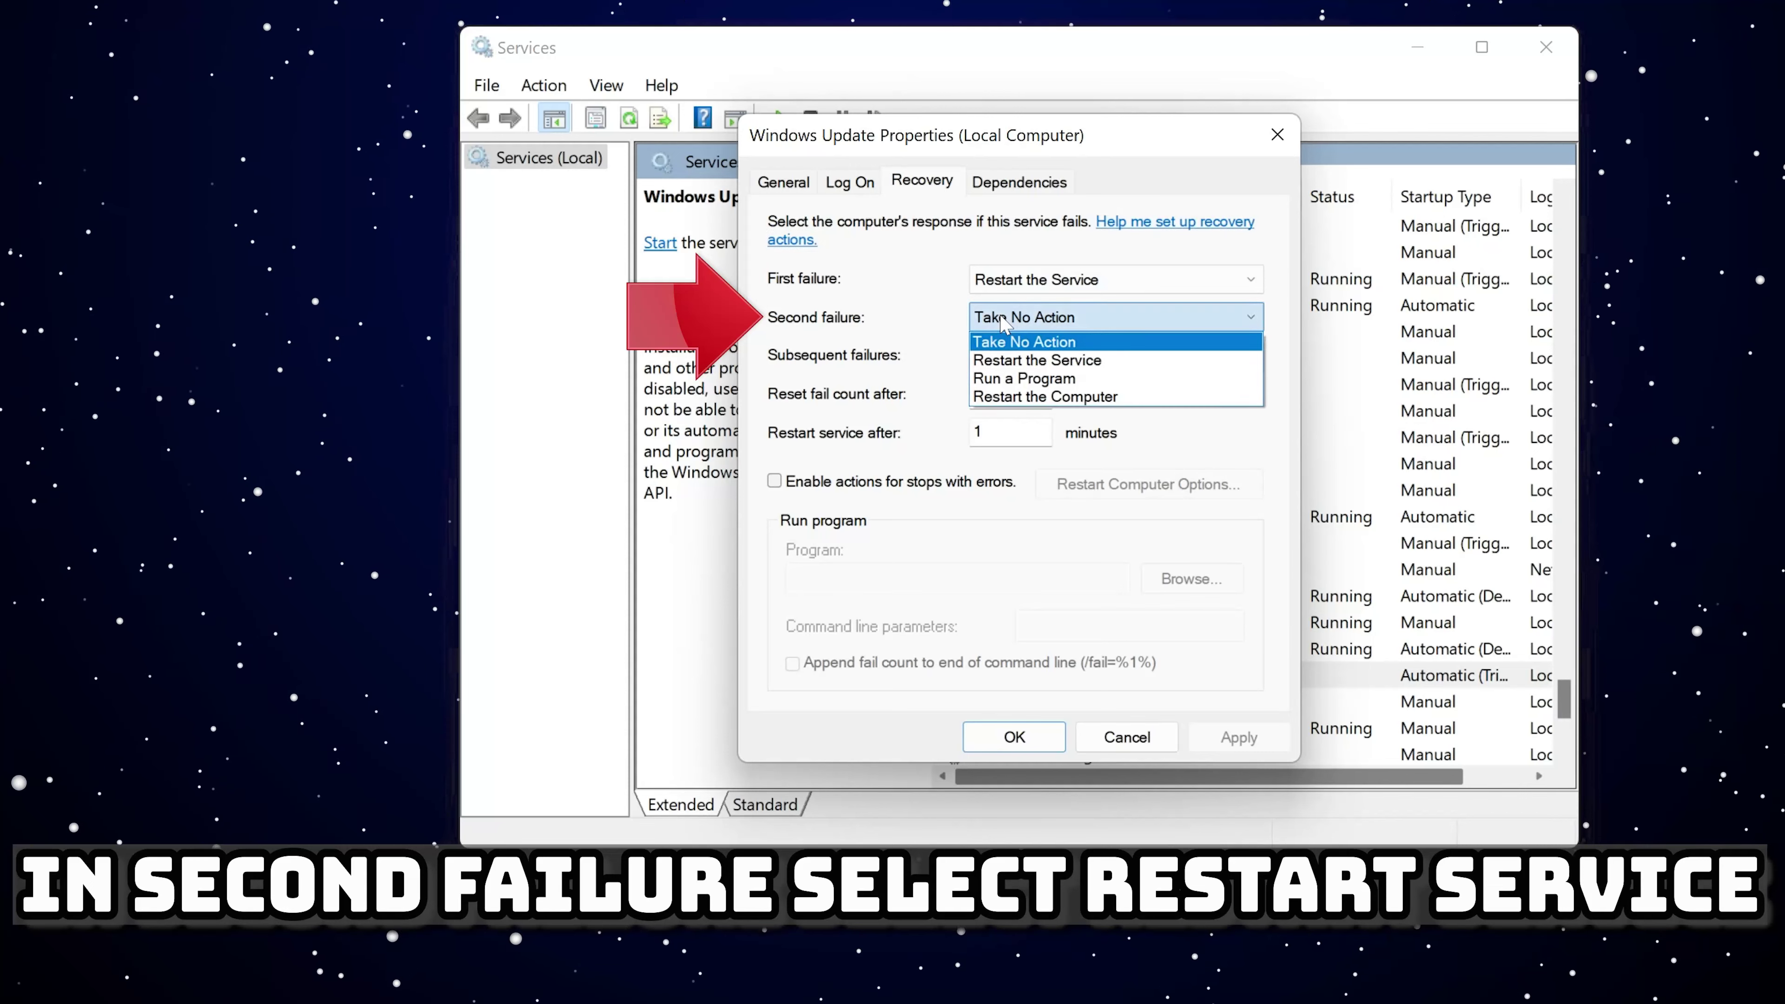
left_click(1026, 359)
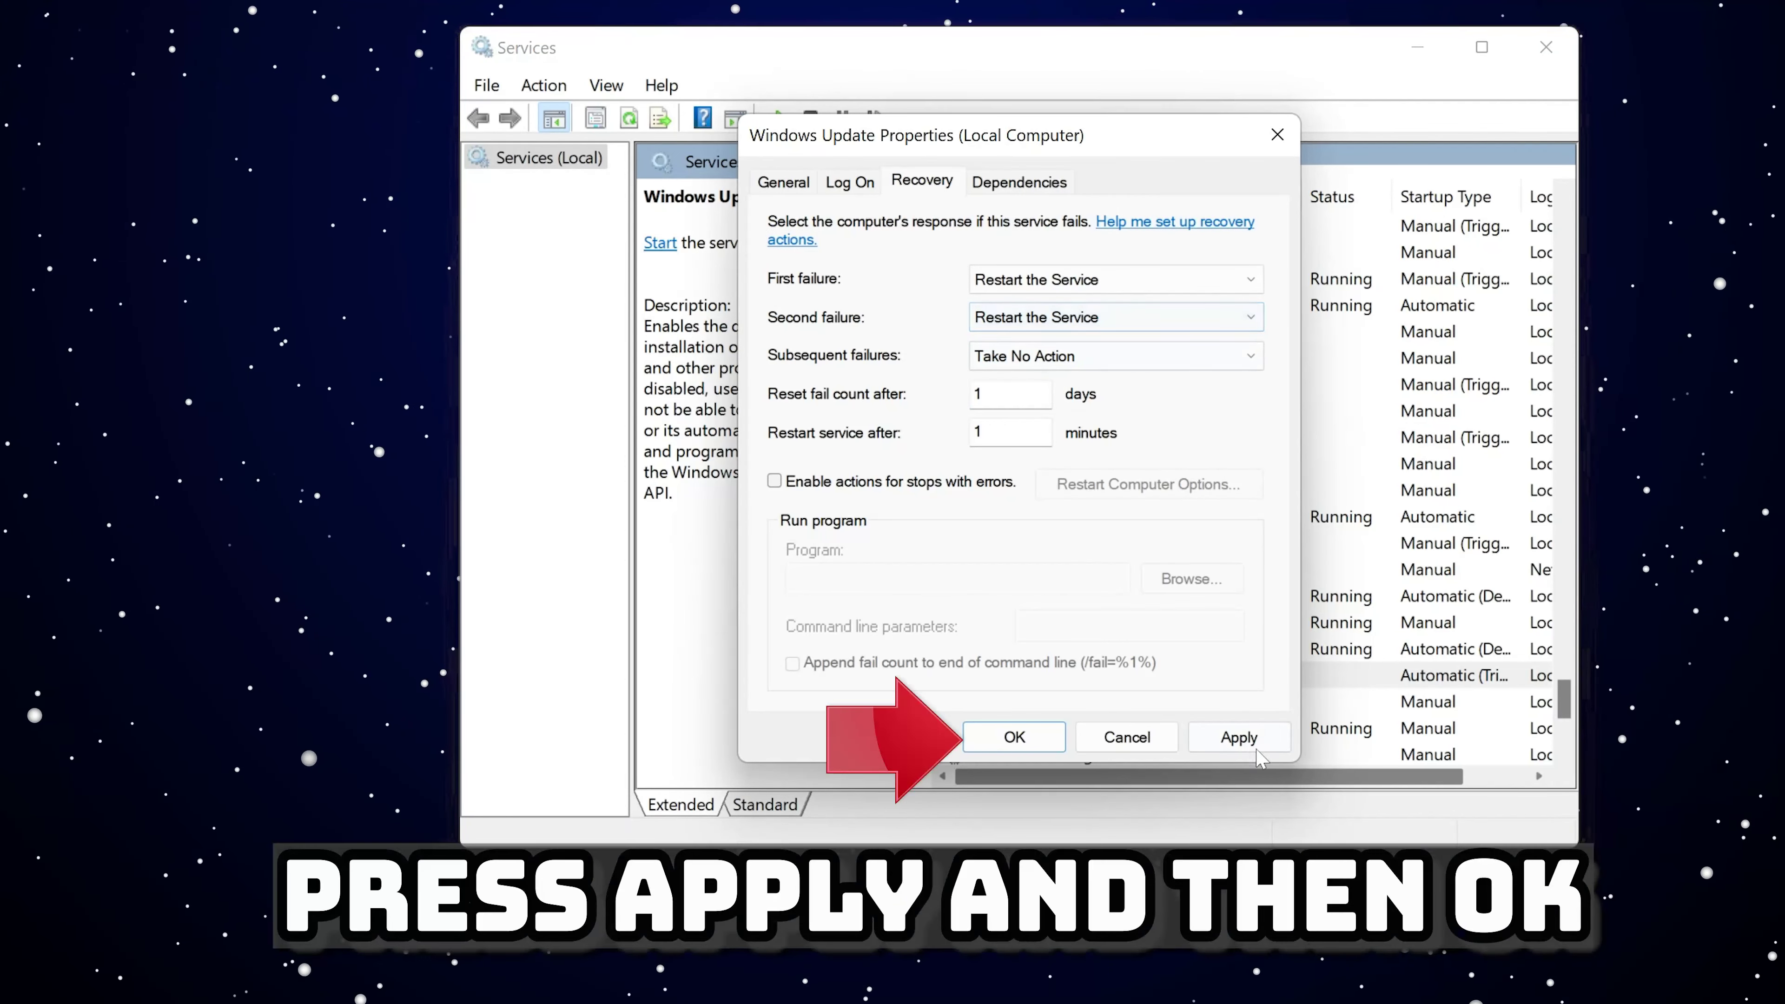
left_click(1226, 737)
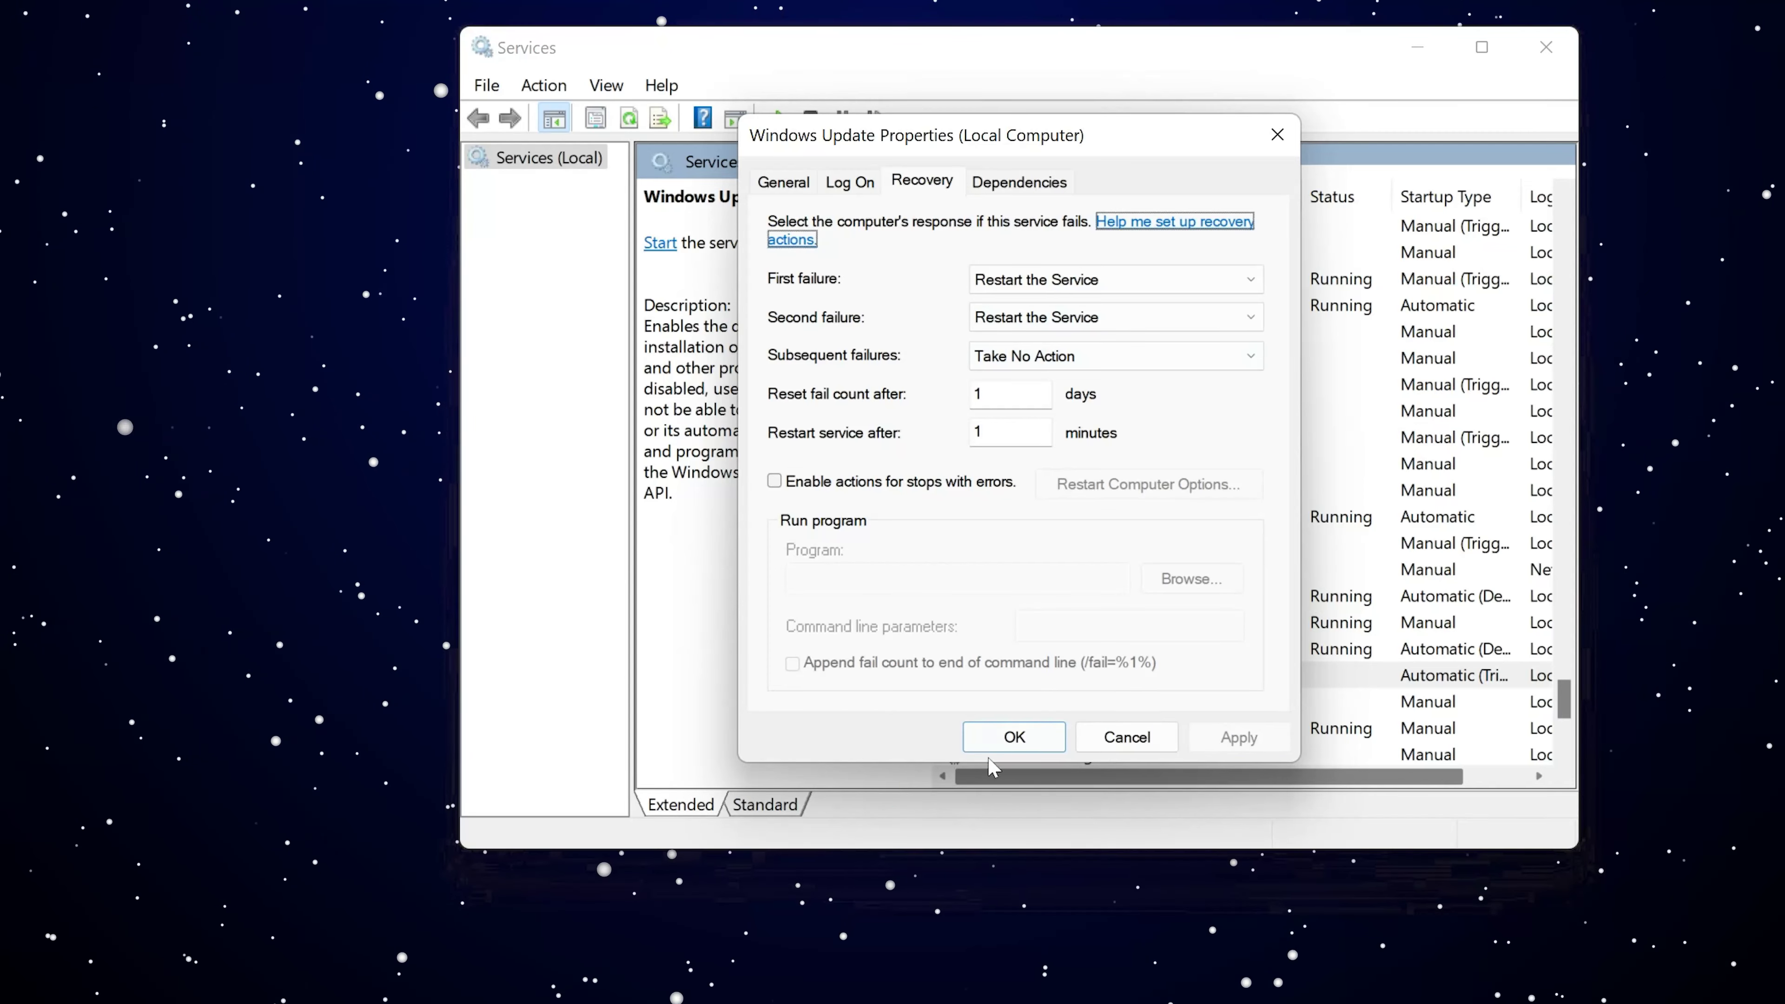
left_click(1015, 737)
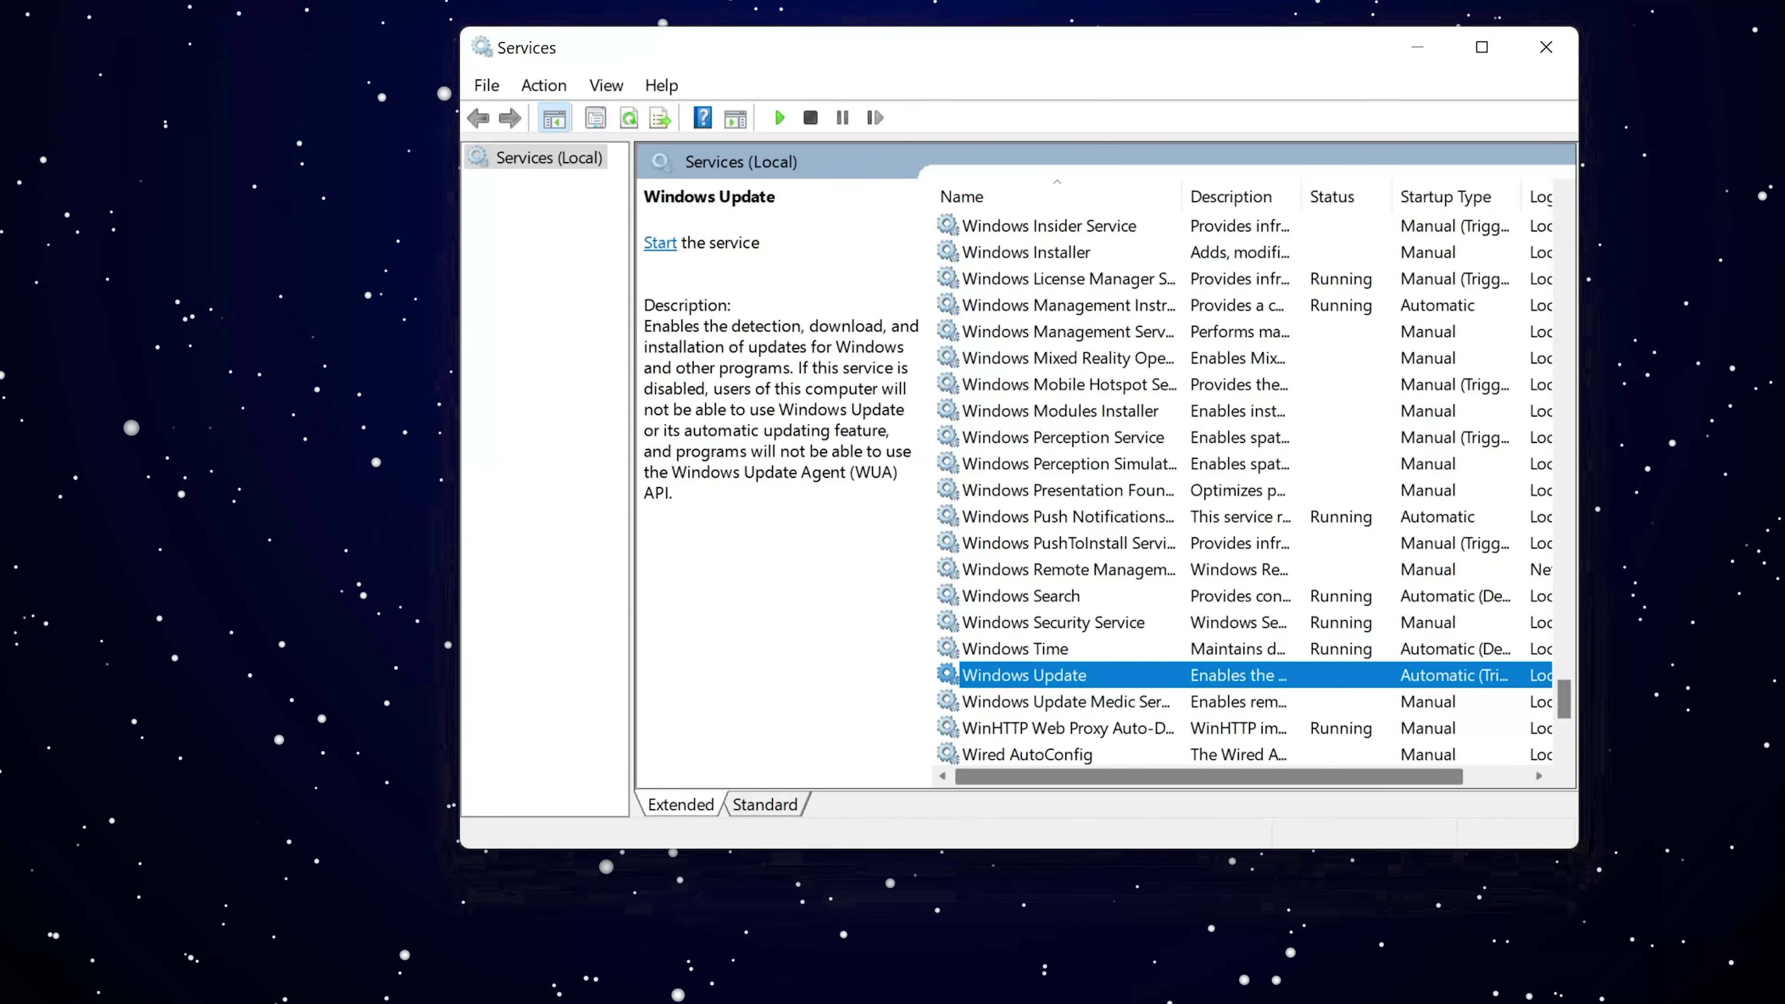
left_click(660, 252)
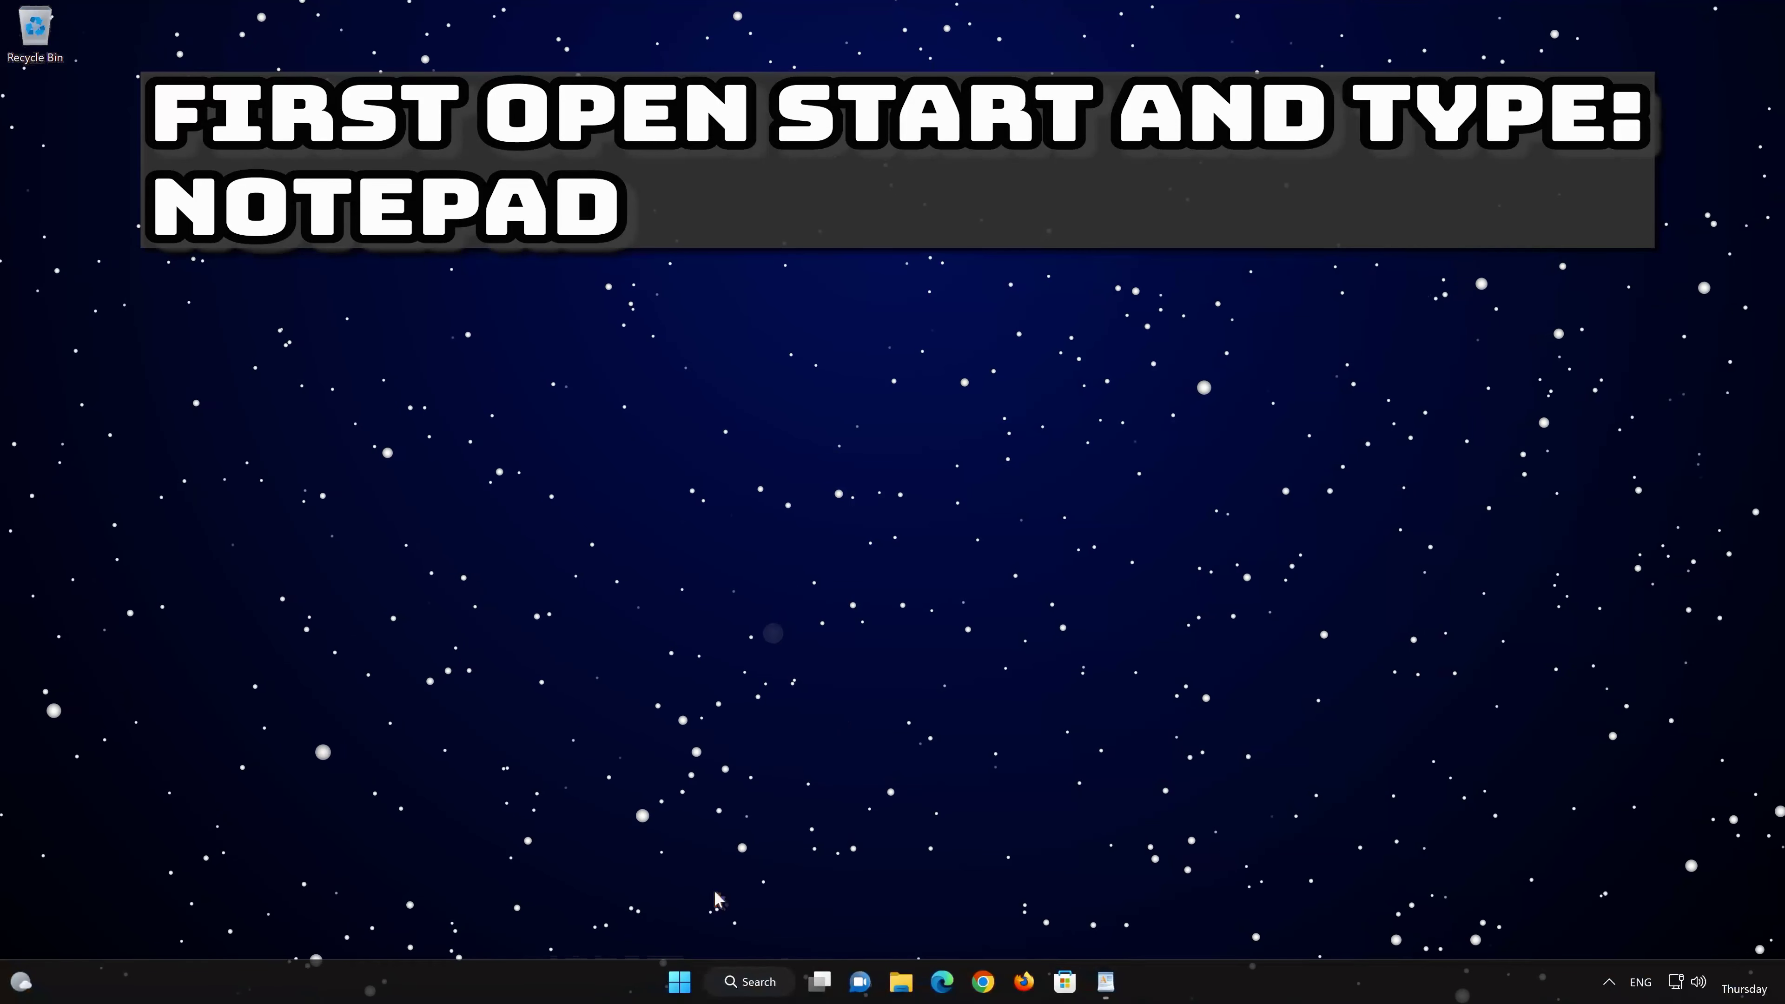
Search for notepad and open the Notepad app
left_click(678, 982)
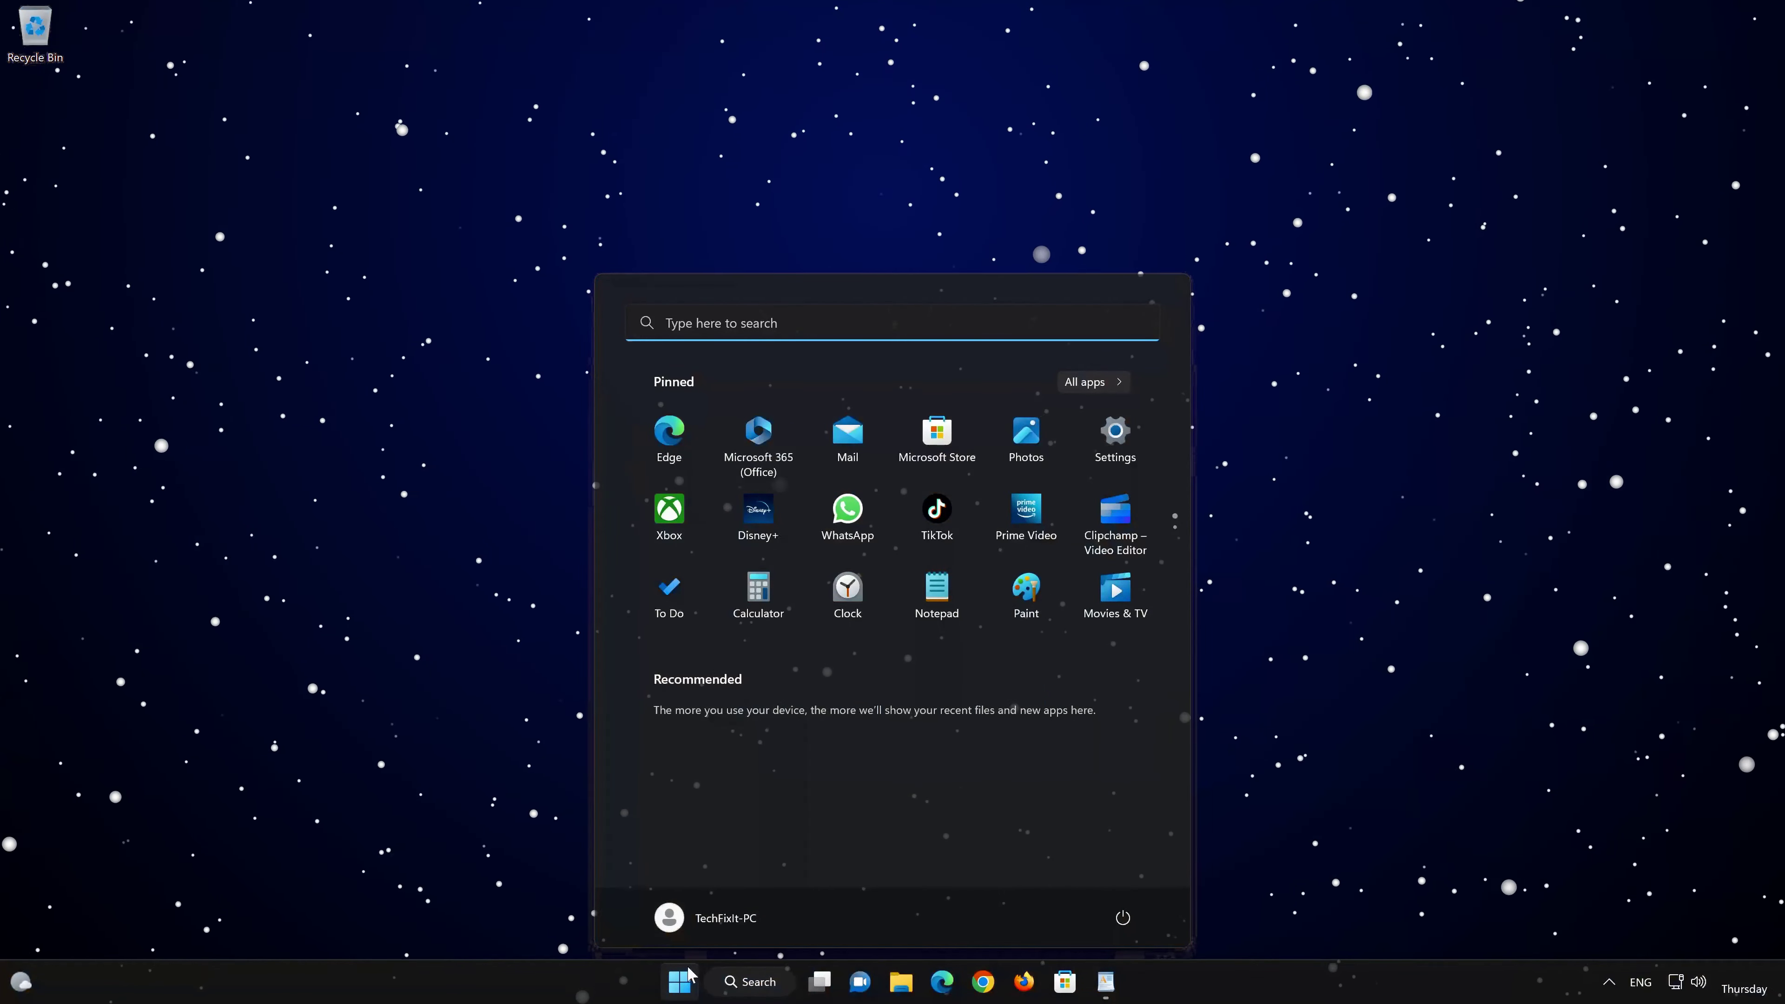
type("notepad")
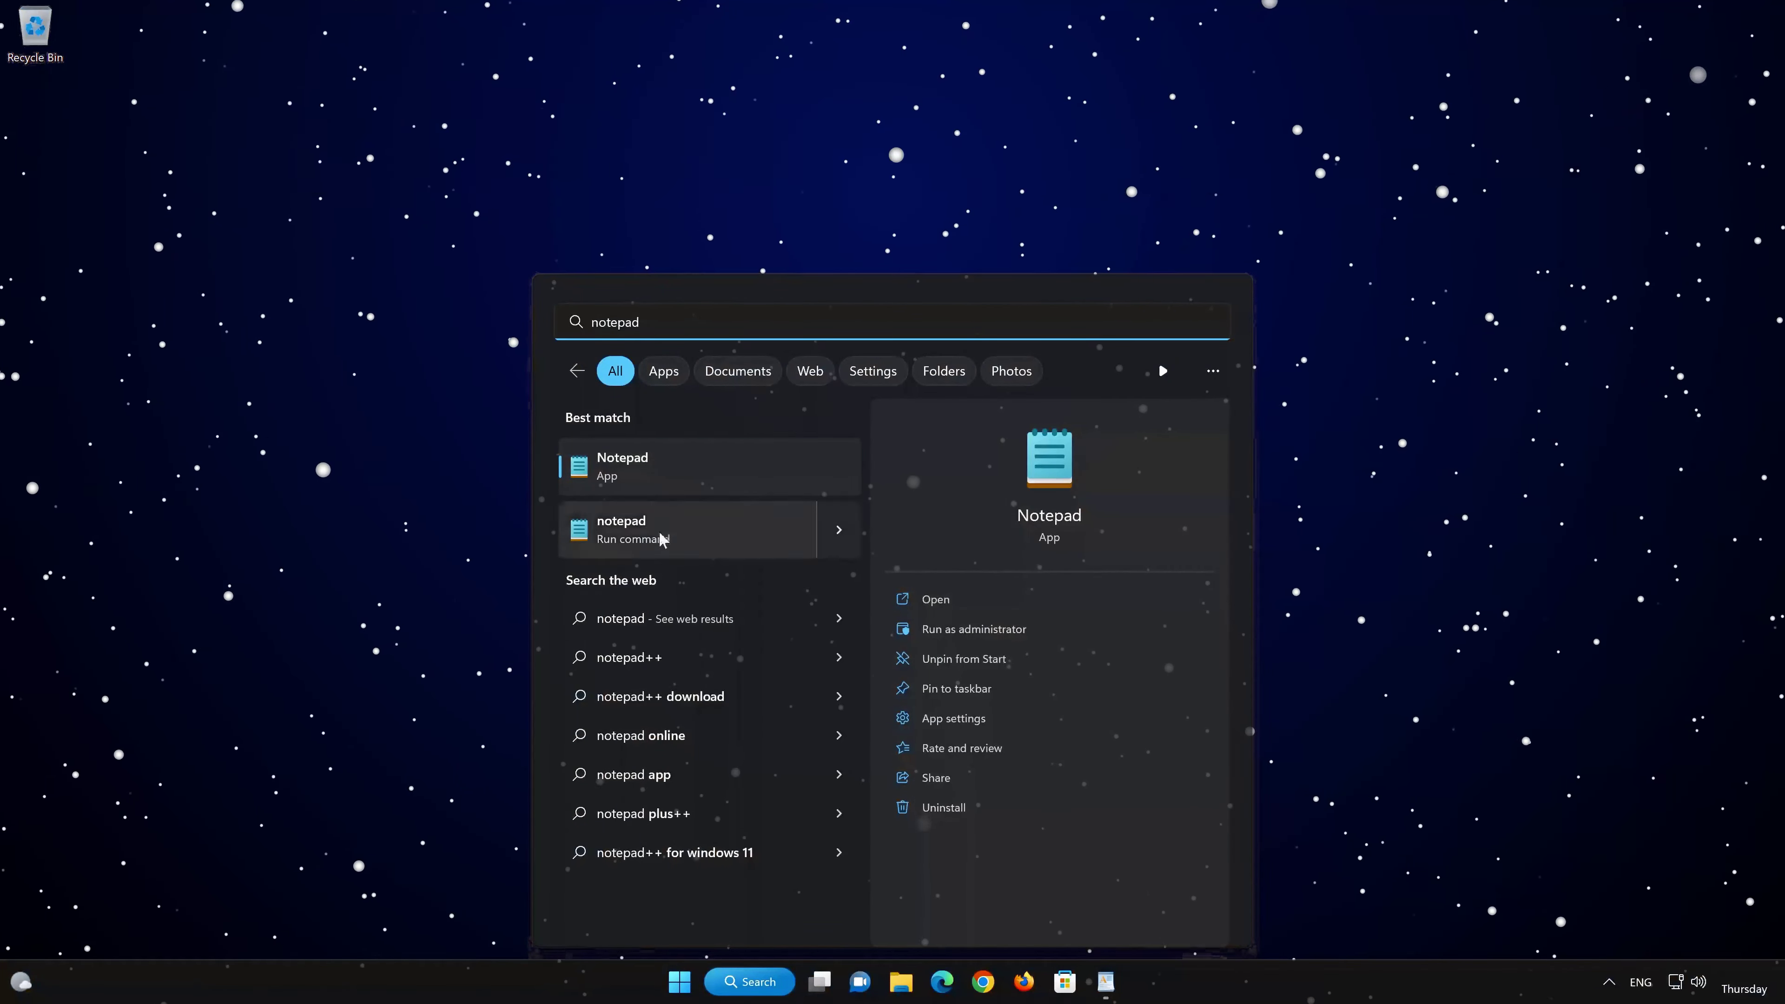
left_click(707, 459)
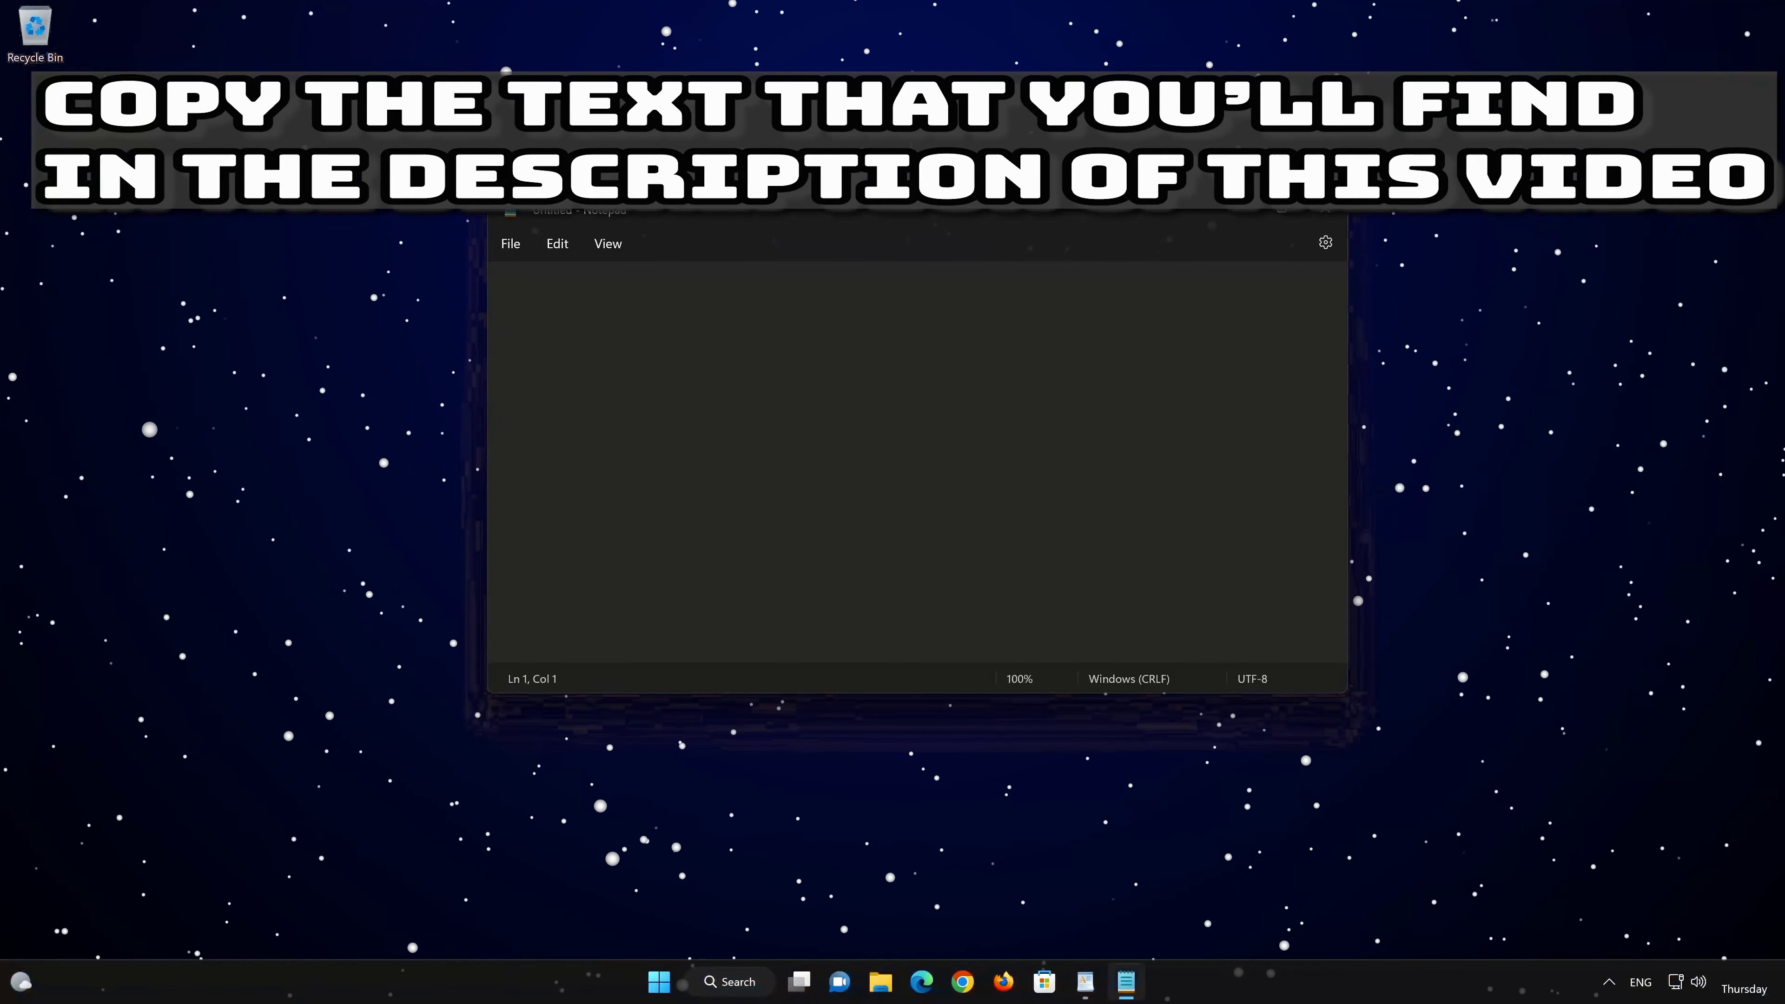
Copy all the update-reset commands from the open WordPad document and paste them into the empty Notepad file
left_click(1084, 984)
left_click_drag(751, 696, 624, 344)
right_click(642, 383)
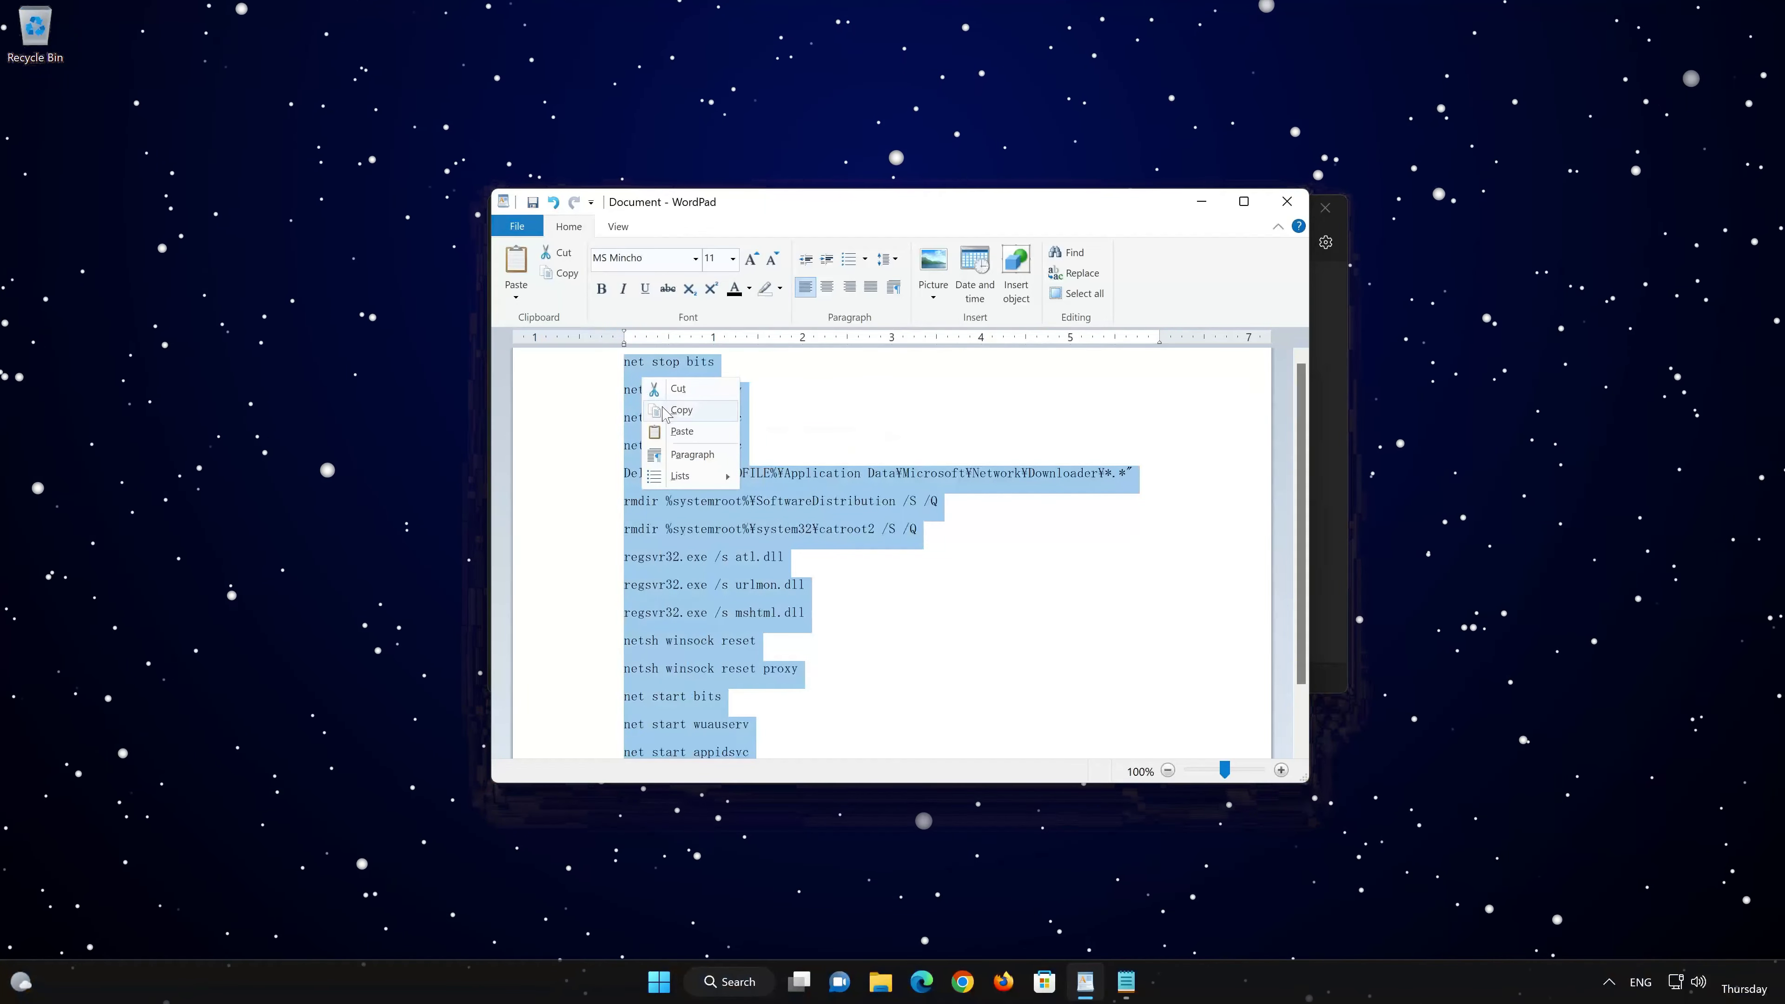
left_click(678, 409)
left_click(1201, 202)
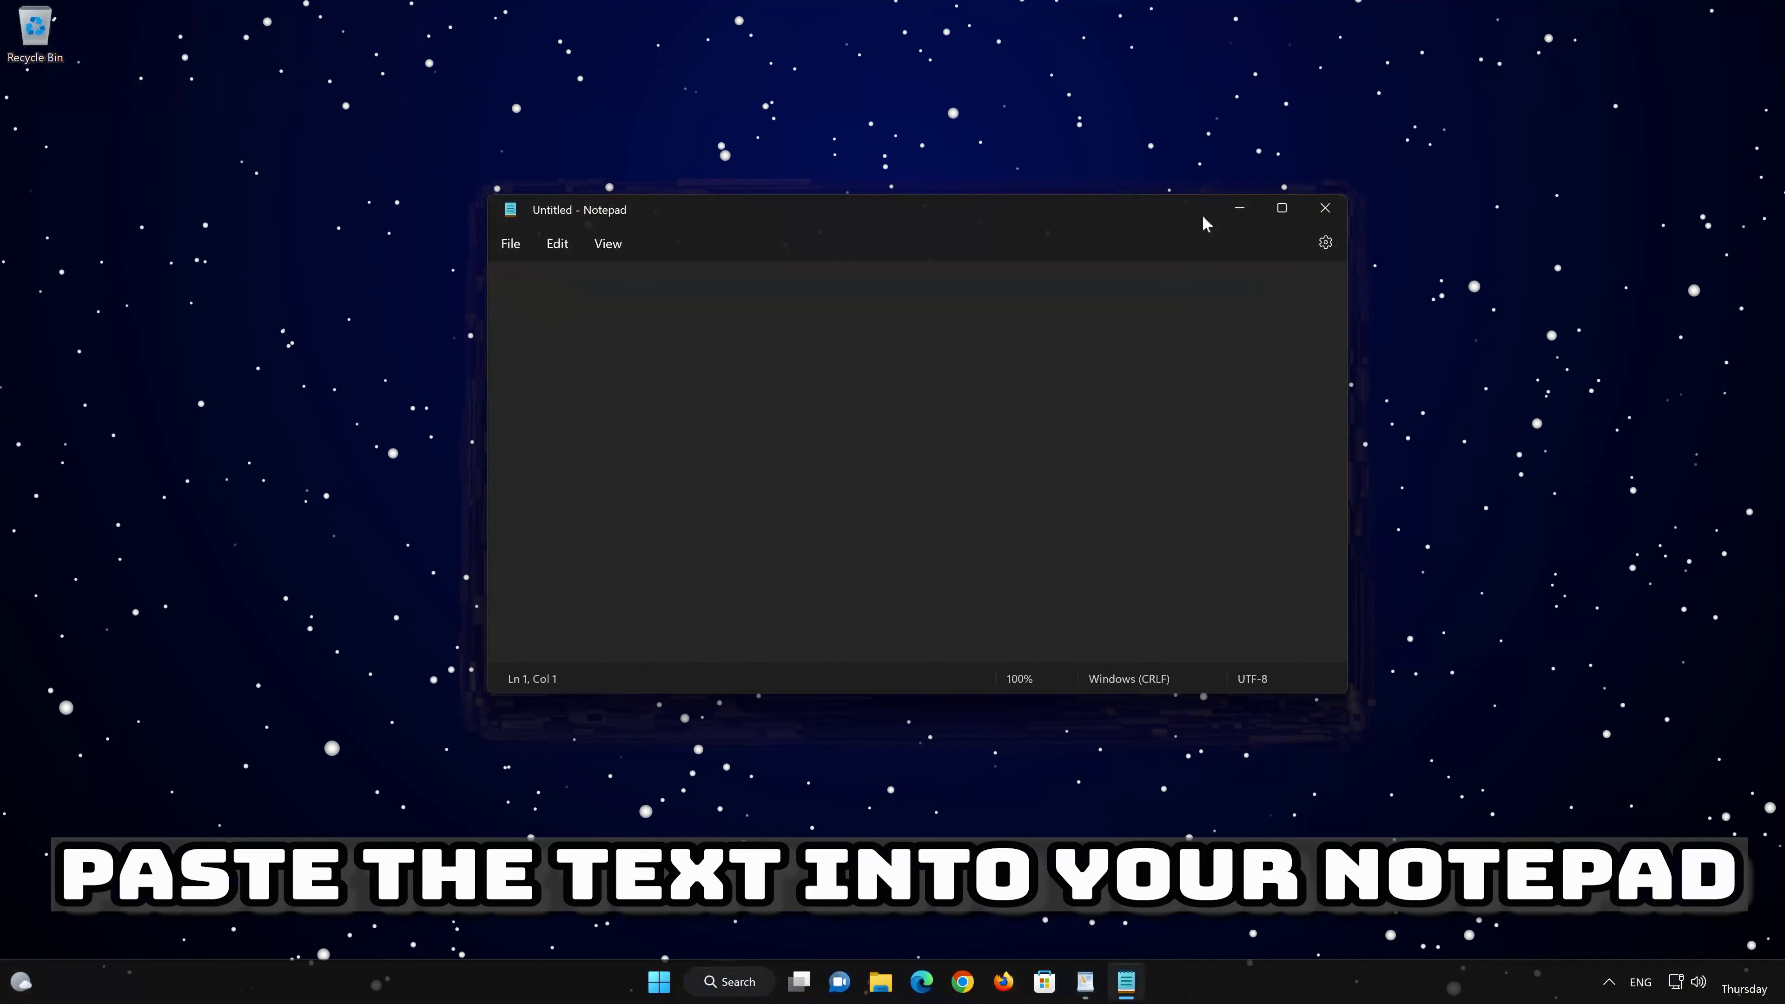
right_click(570, 314)
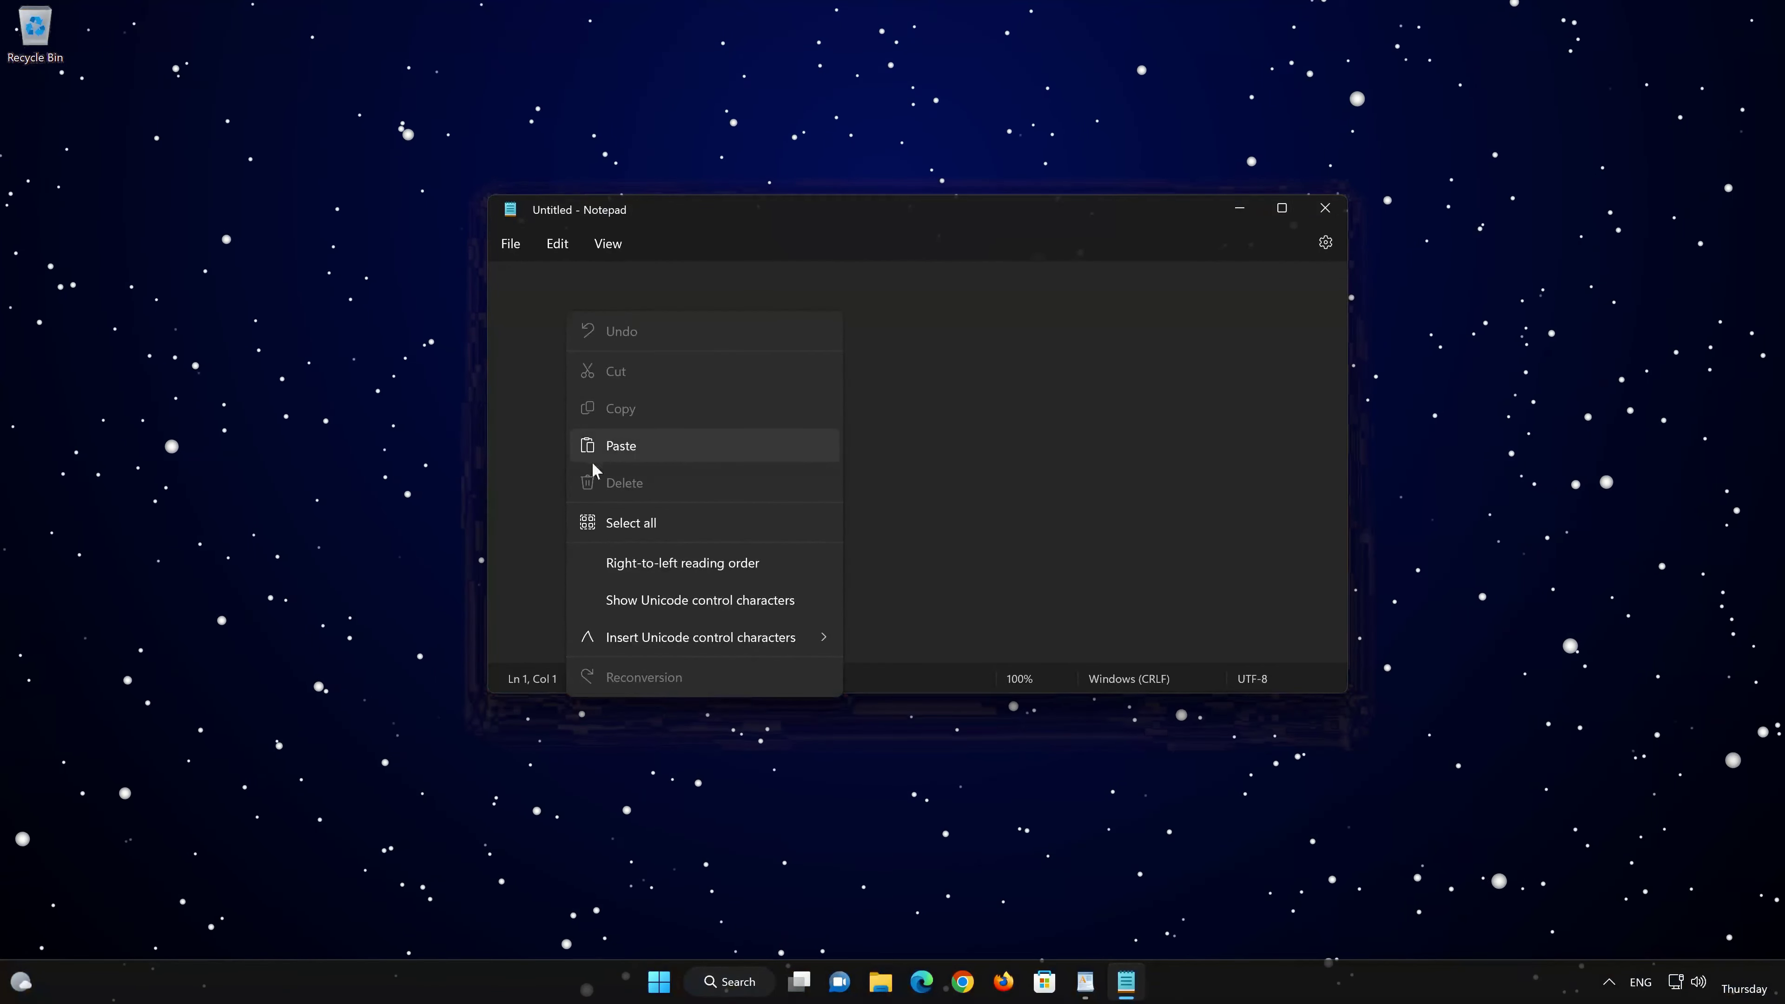
left_click(661, 448)
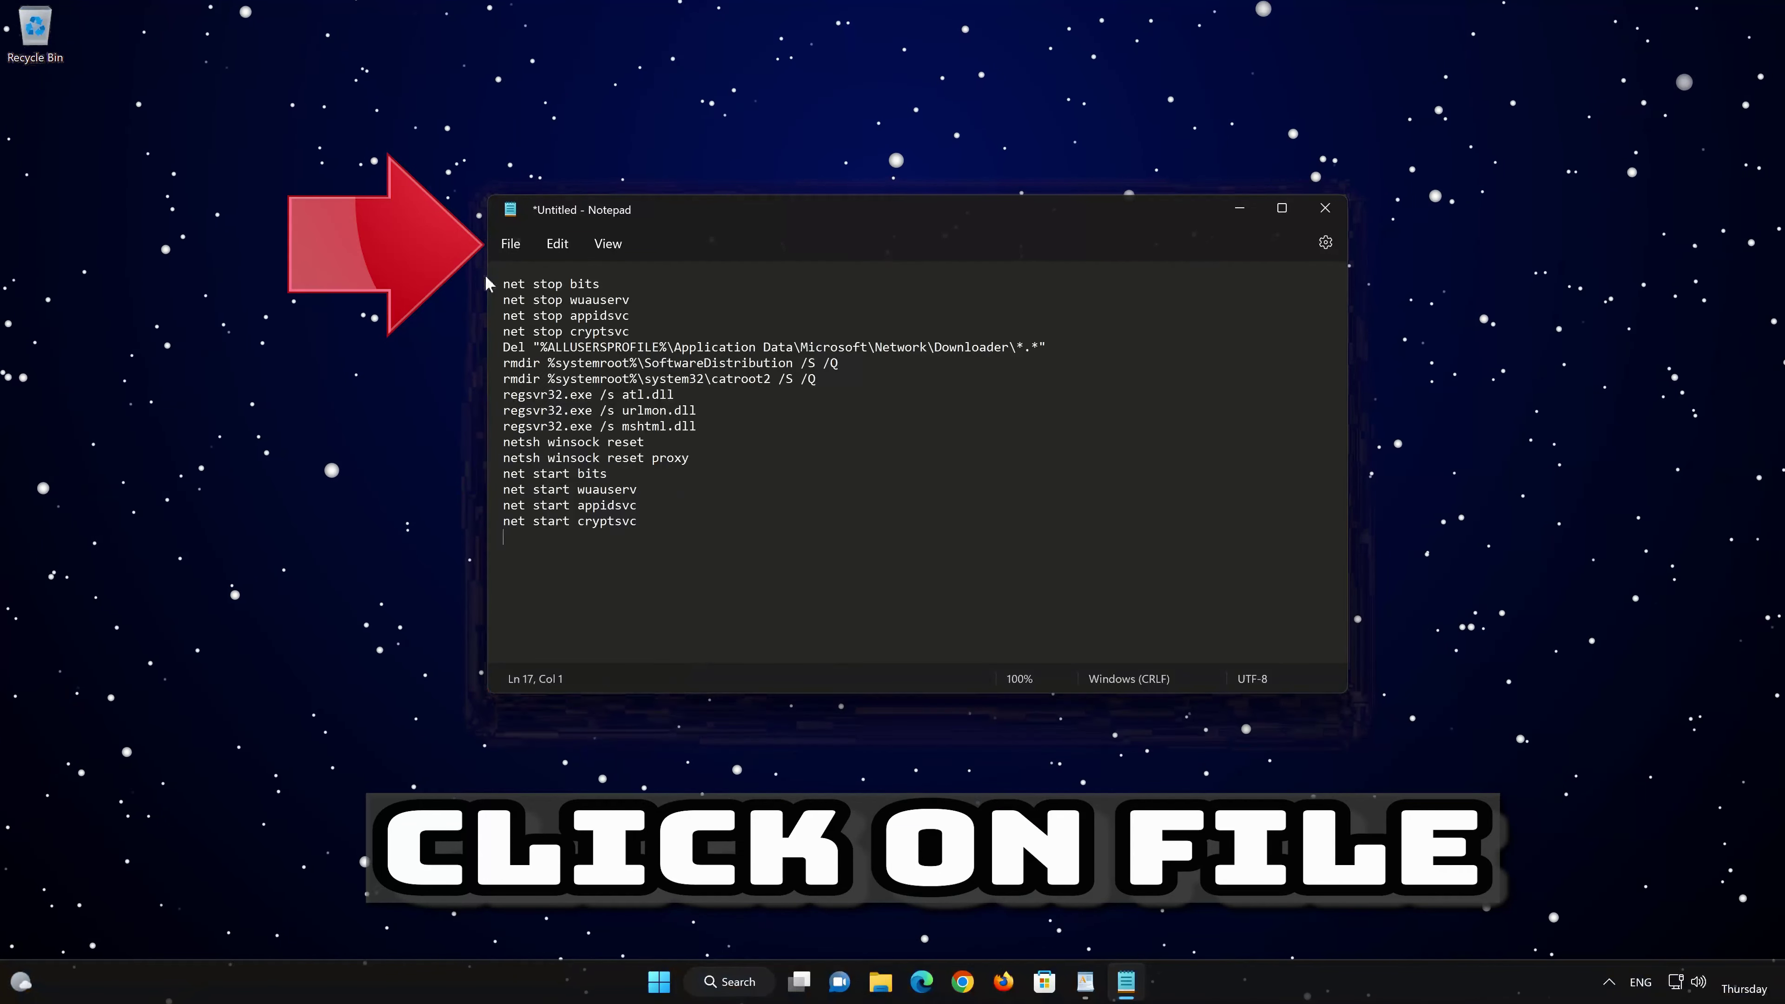
Save the Notepad file to the Desktop as FIX.BAT with the type All files, and close Notepad
left_click(512, 245)
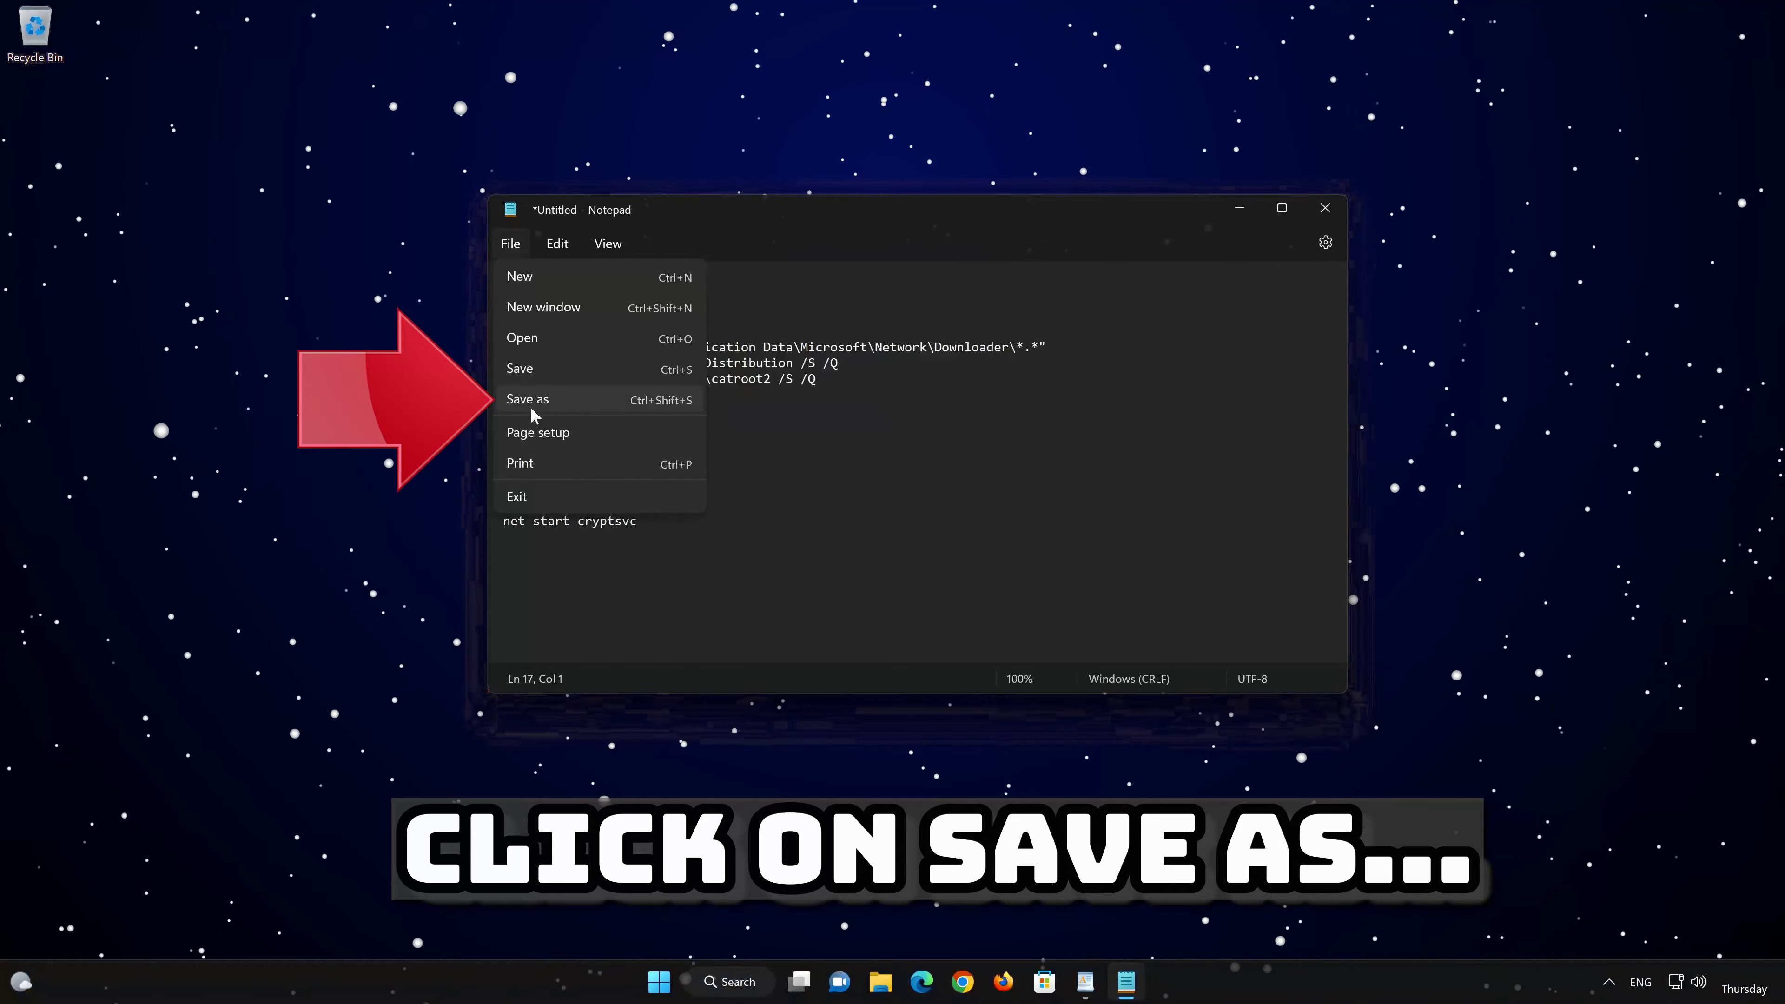
left_click(582, 403)
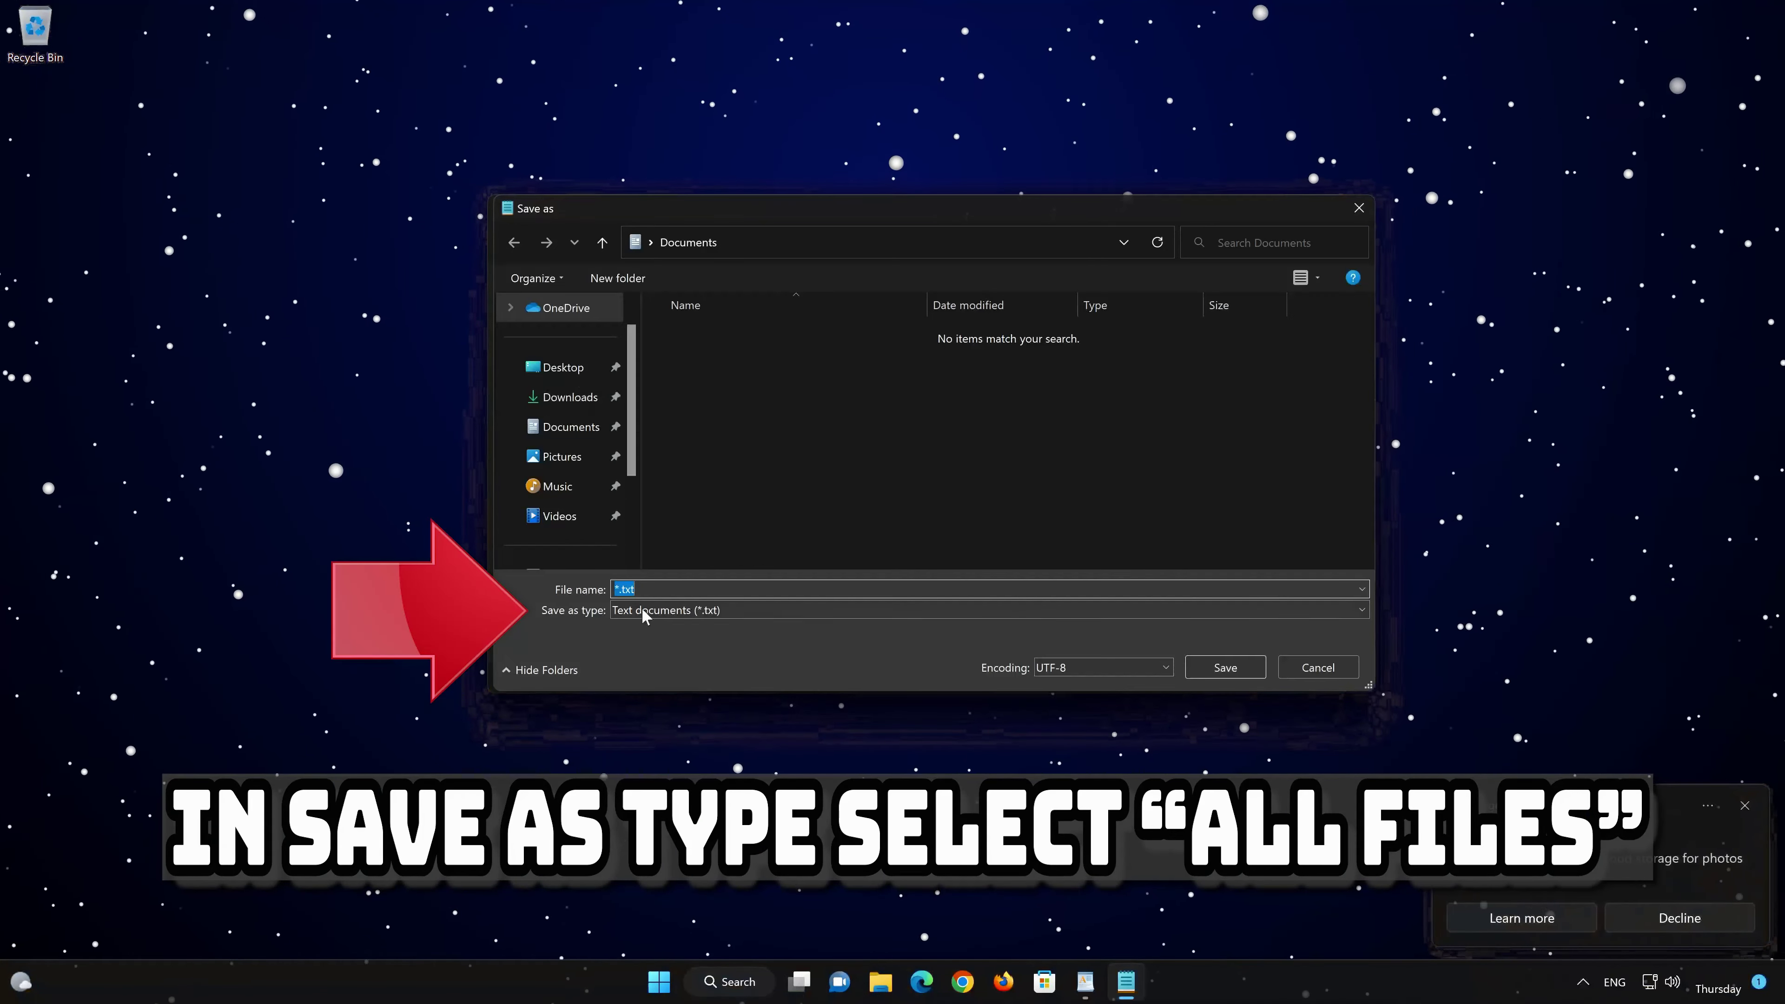
left_click(646, 609)
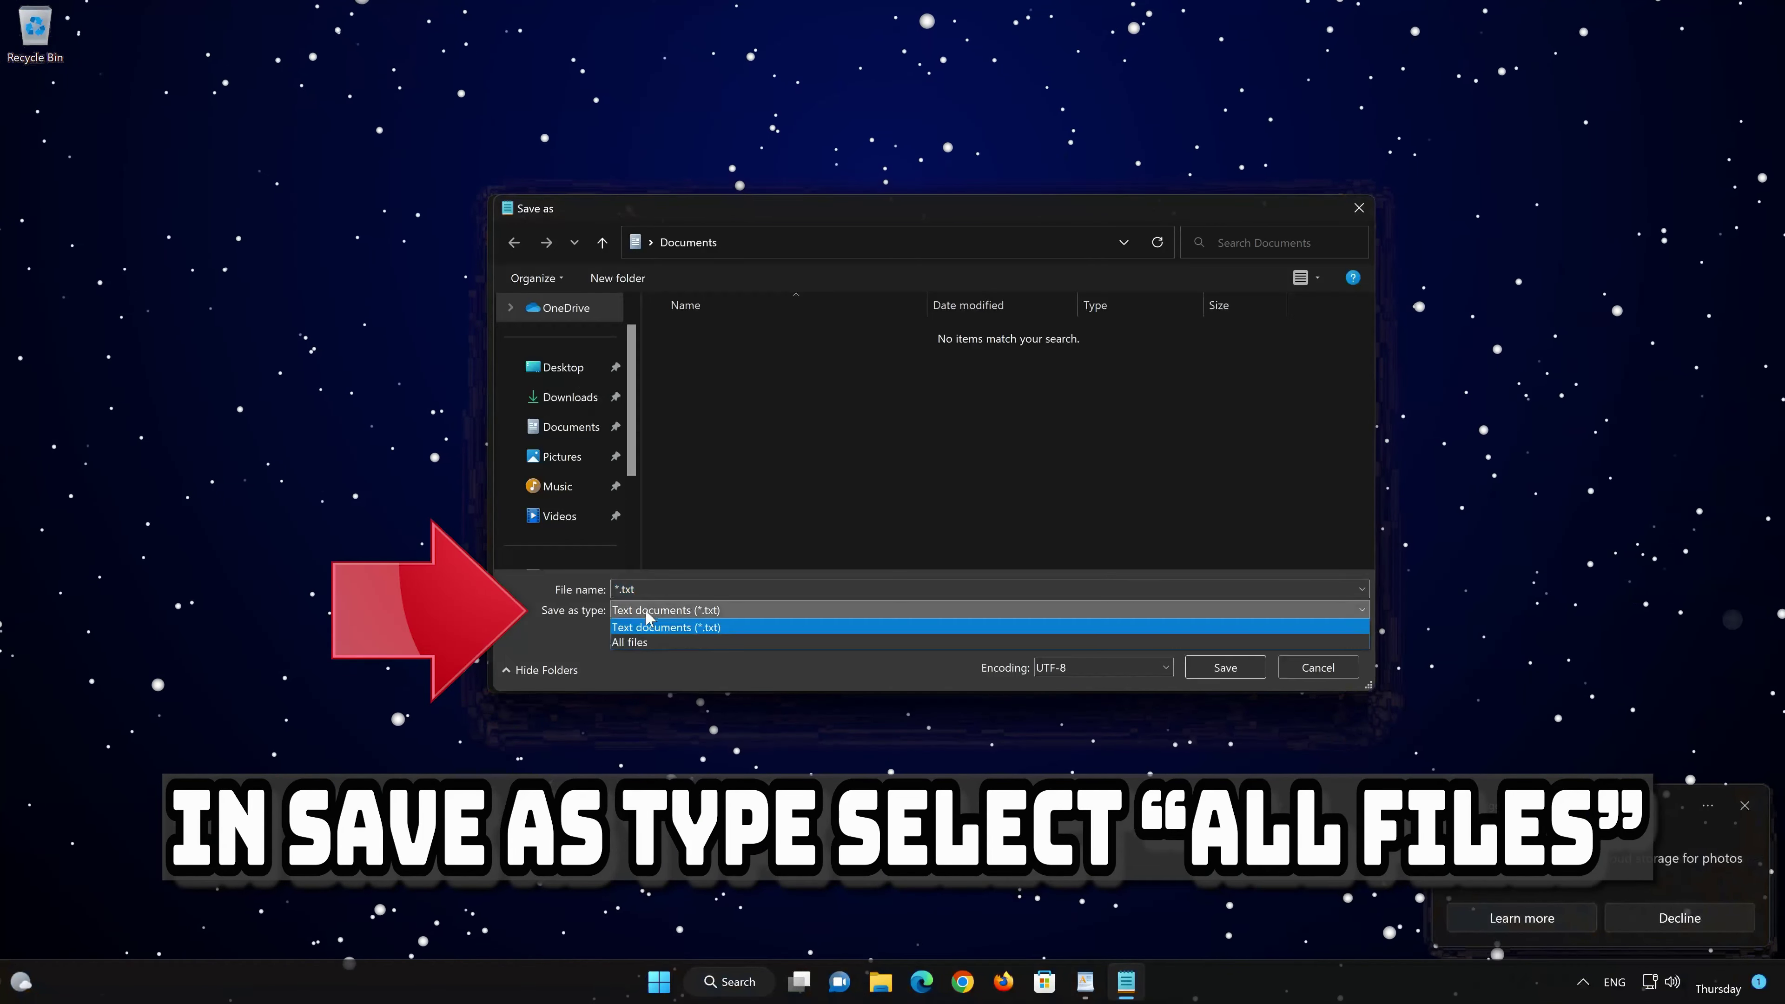
left_click(677, 642)
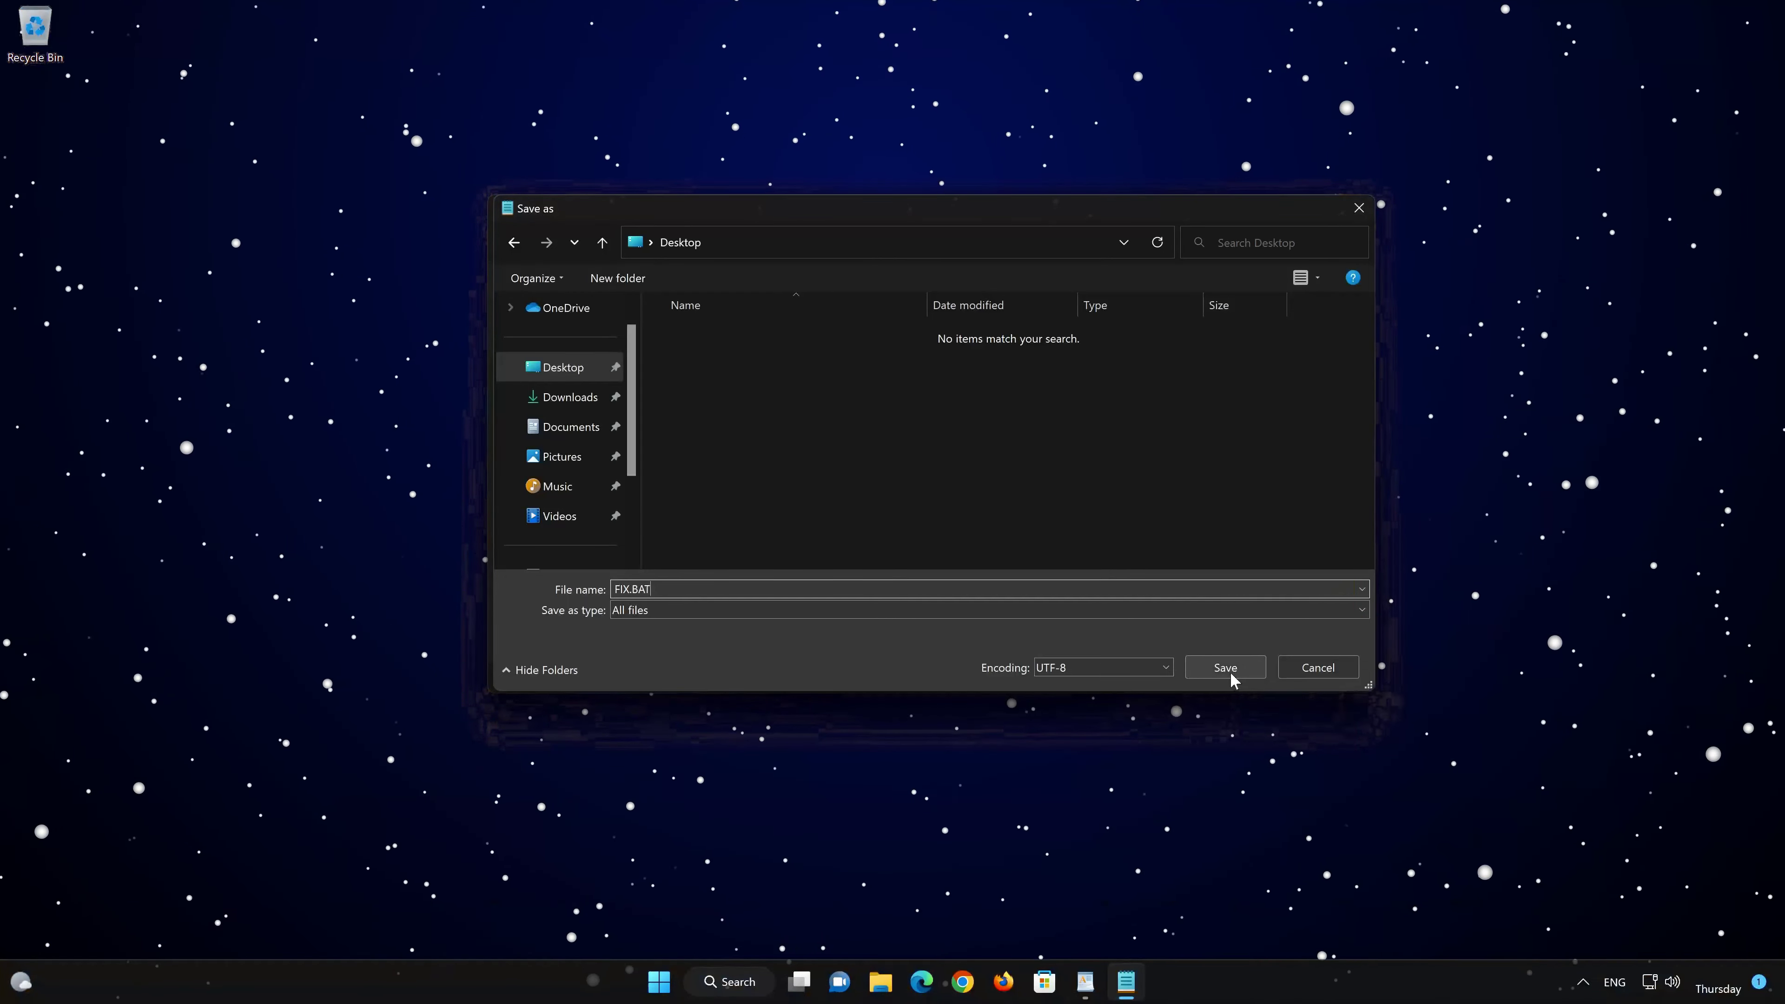
left_click(1230, 670)
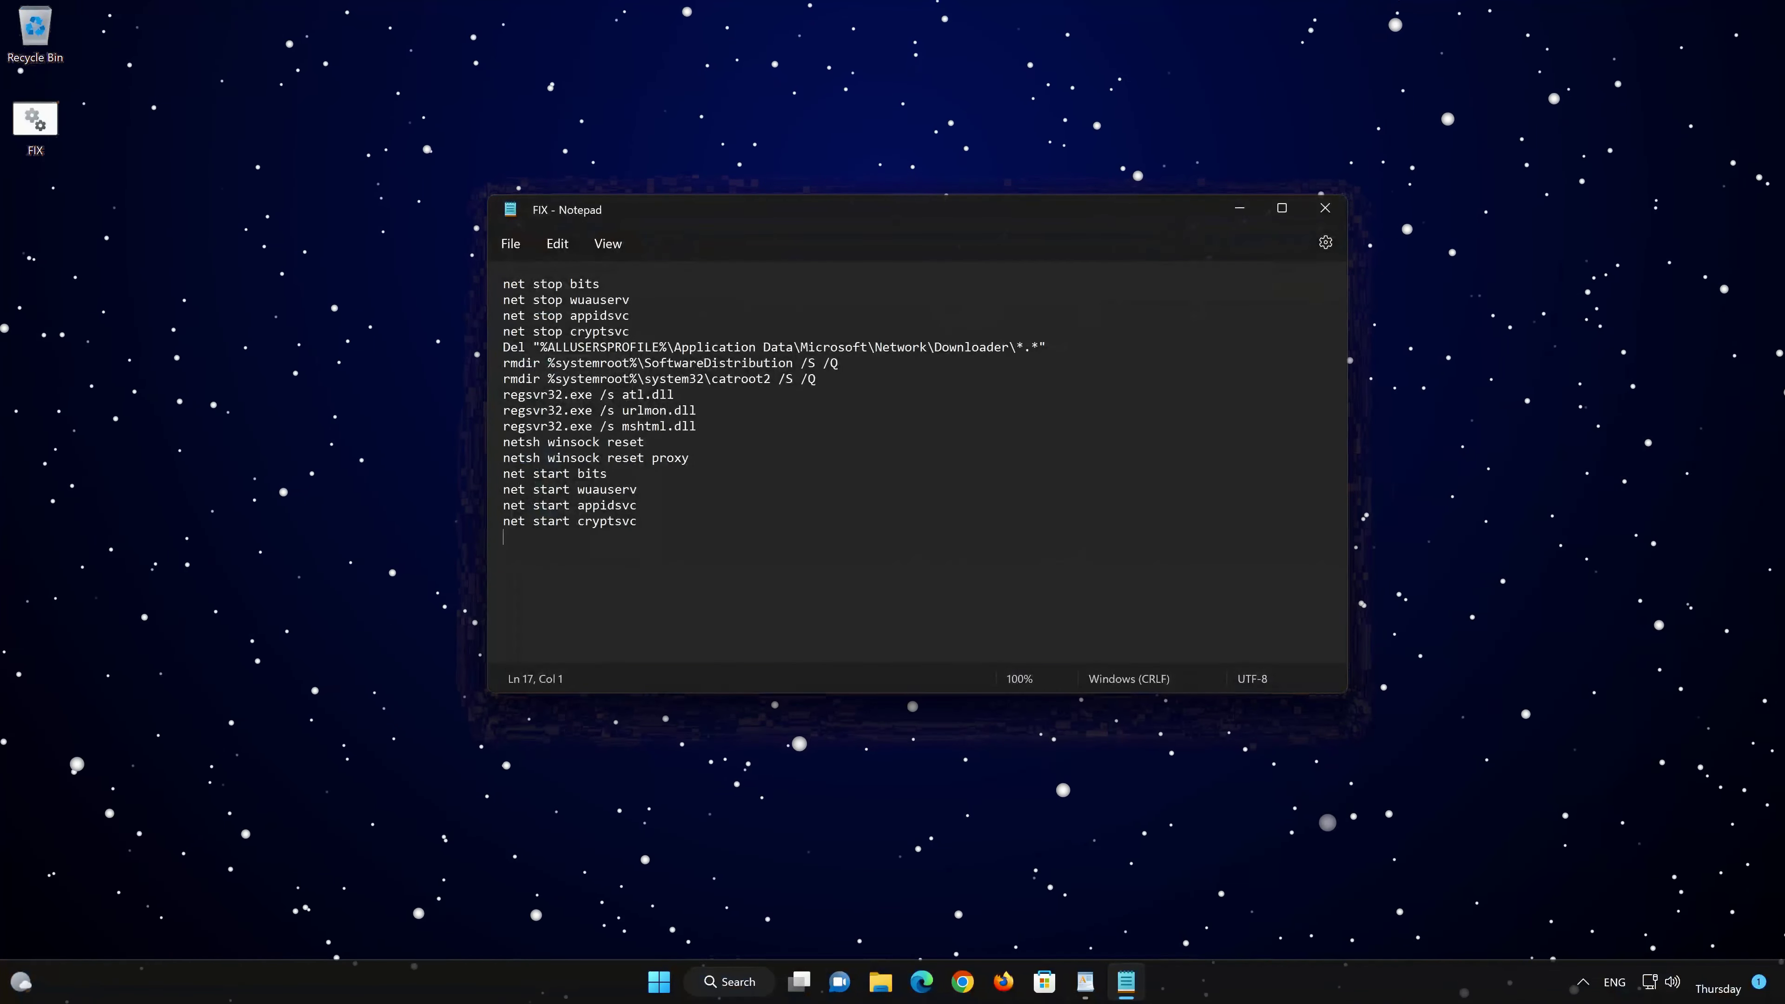
left_click(1319, 210)
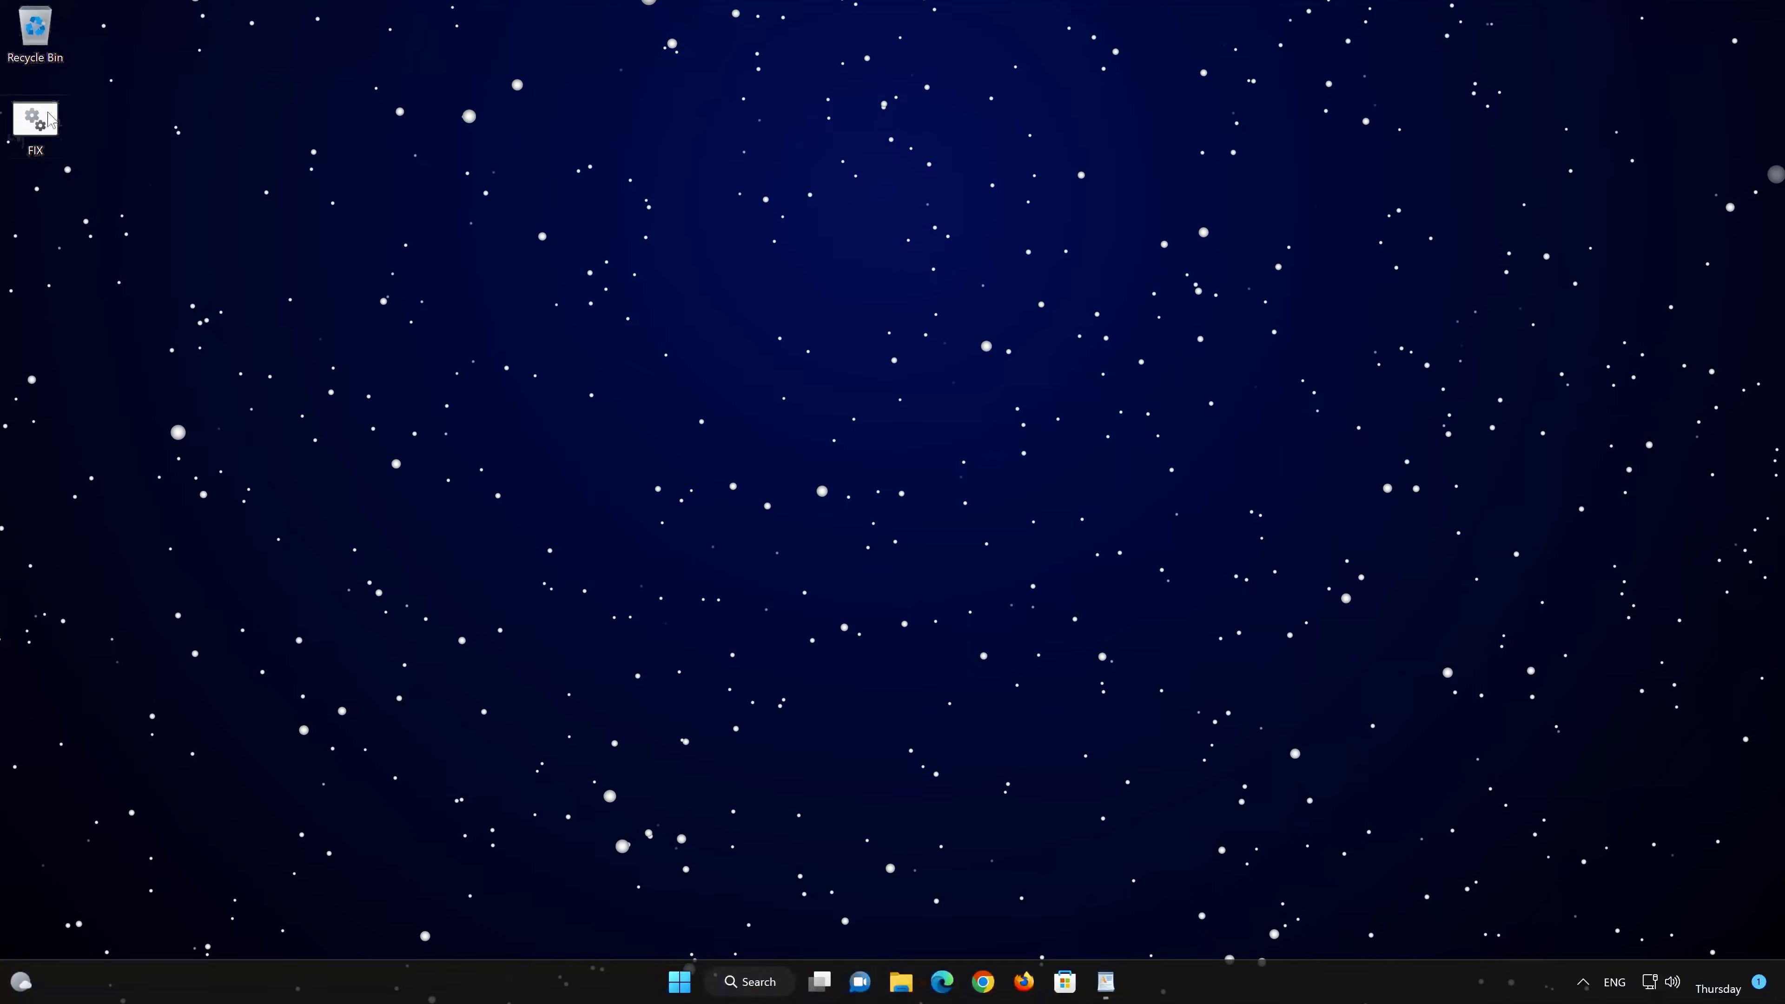
Run the FIX batch file on the desktop as administrator and allow it to make changes to the device
right_click(40, 137)
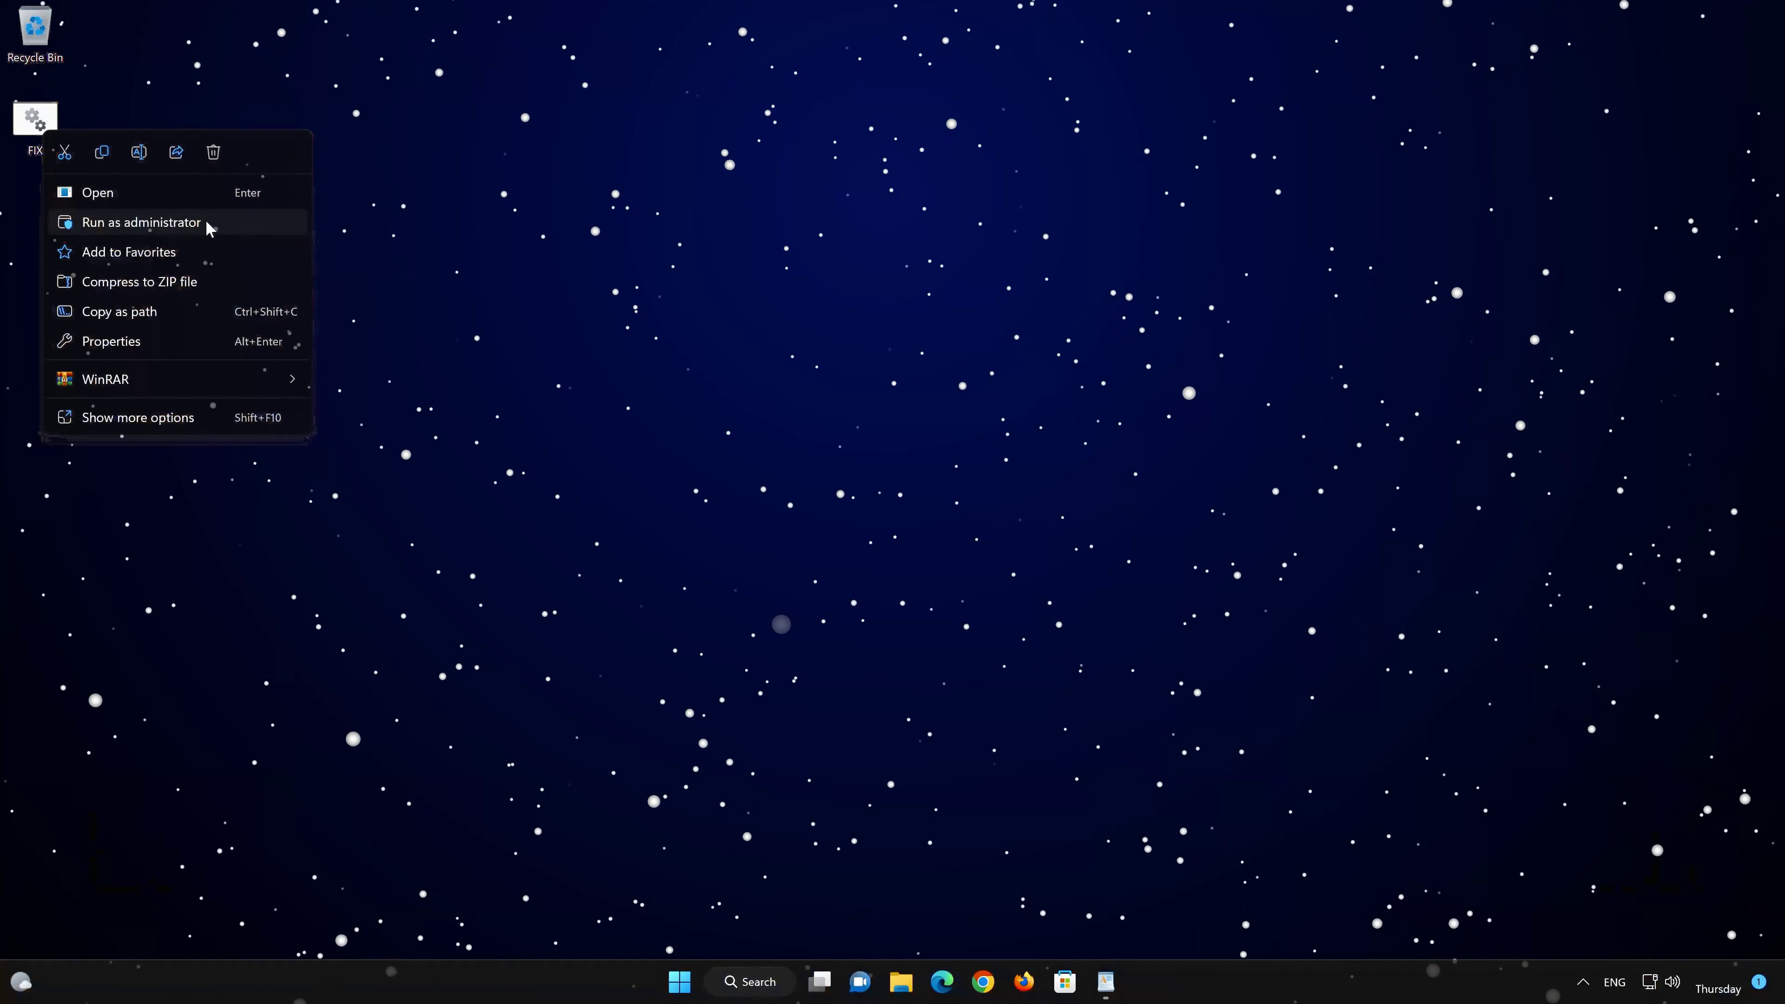
left_click(209, 224)
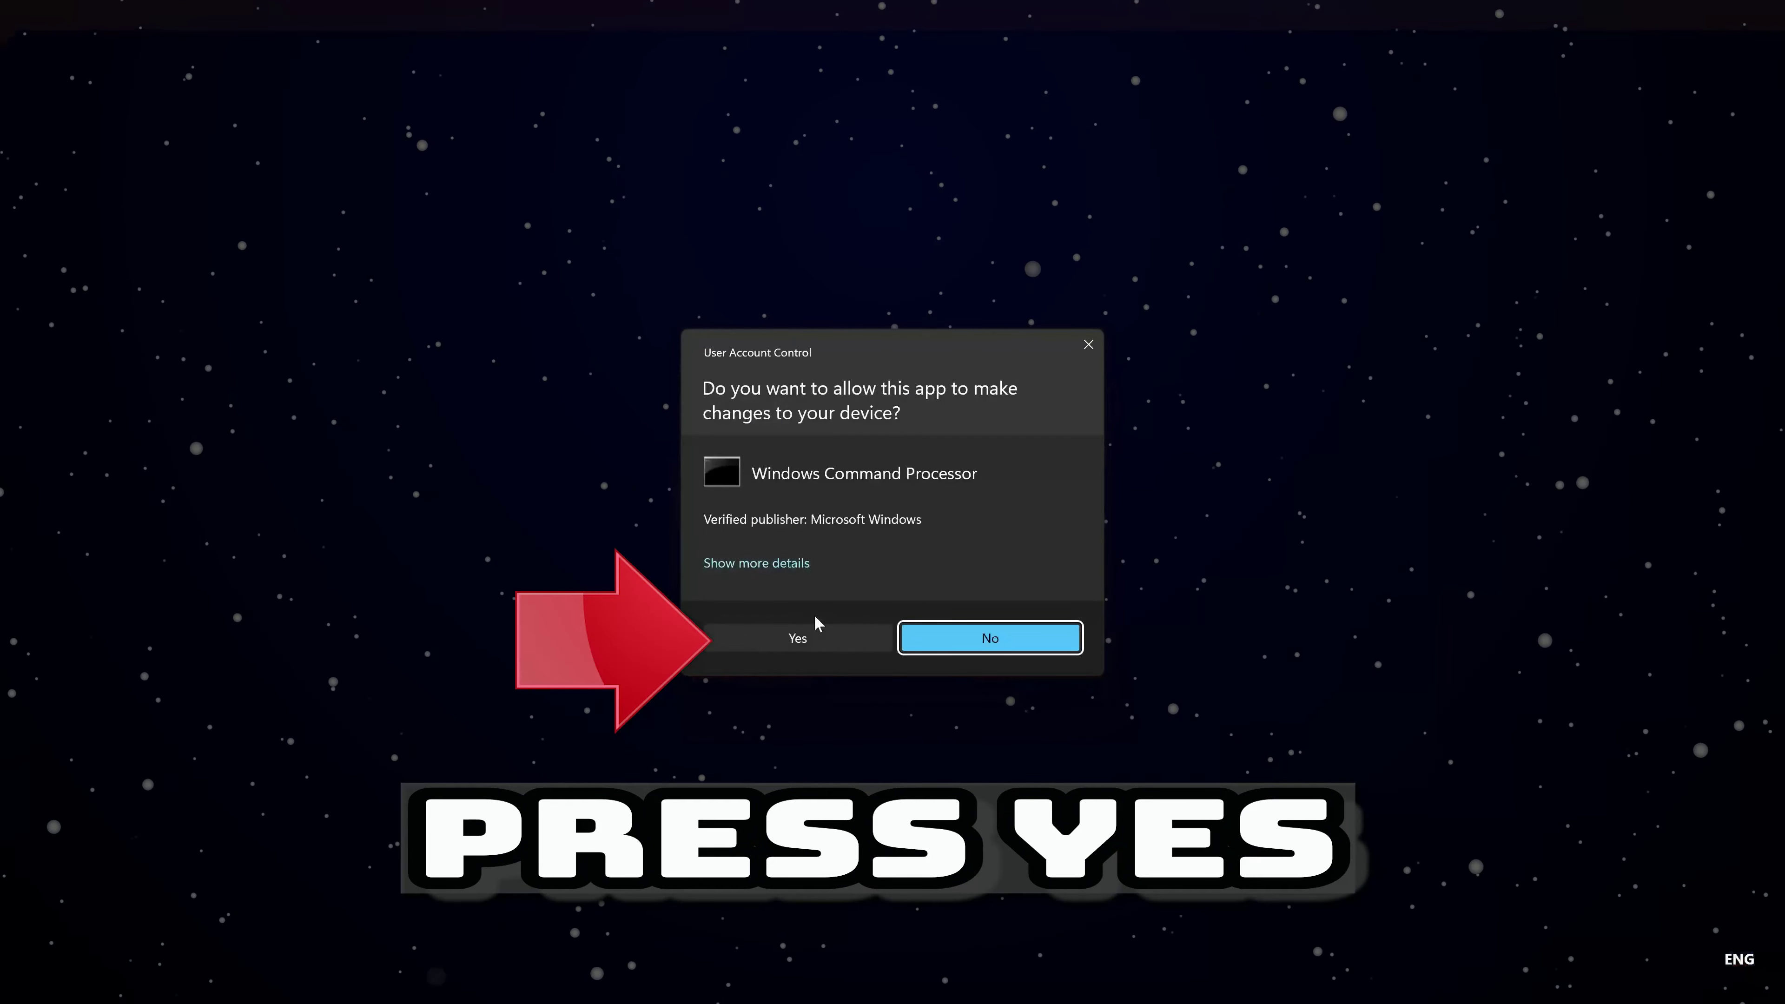
left_click(797, 639)
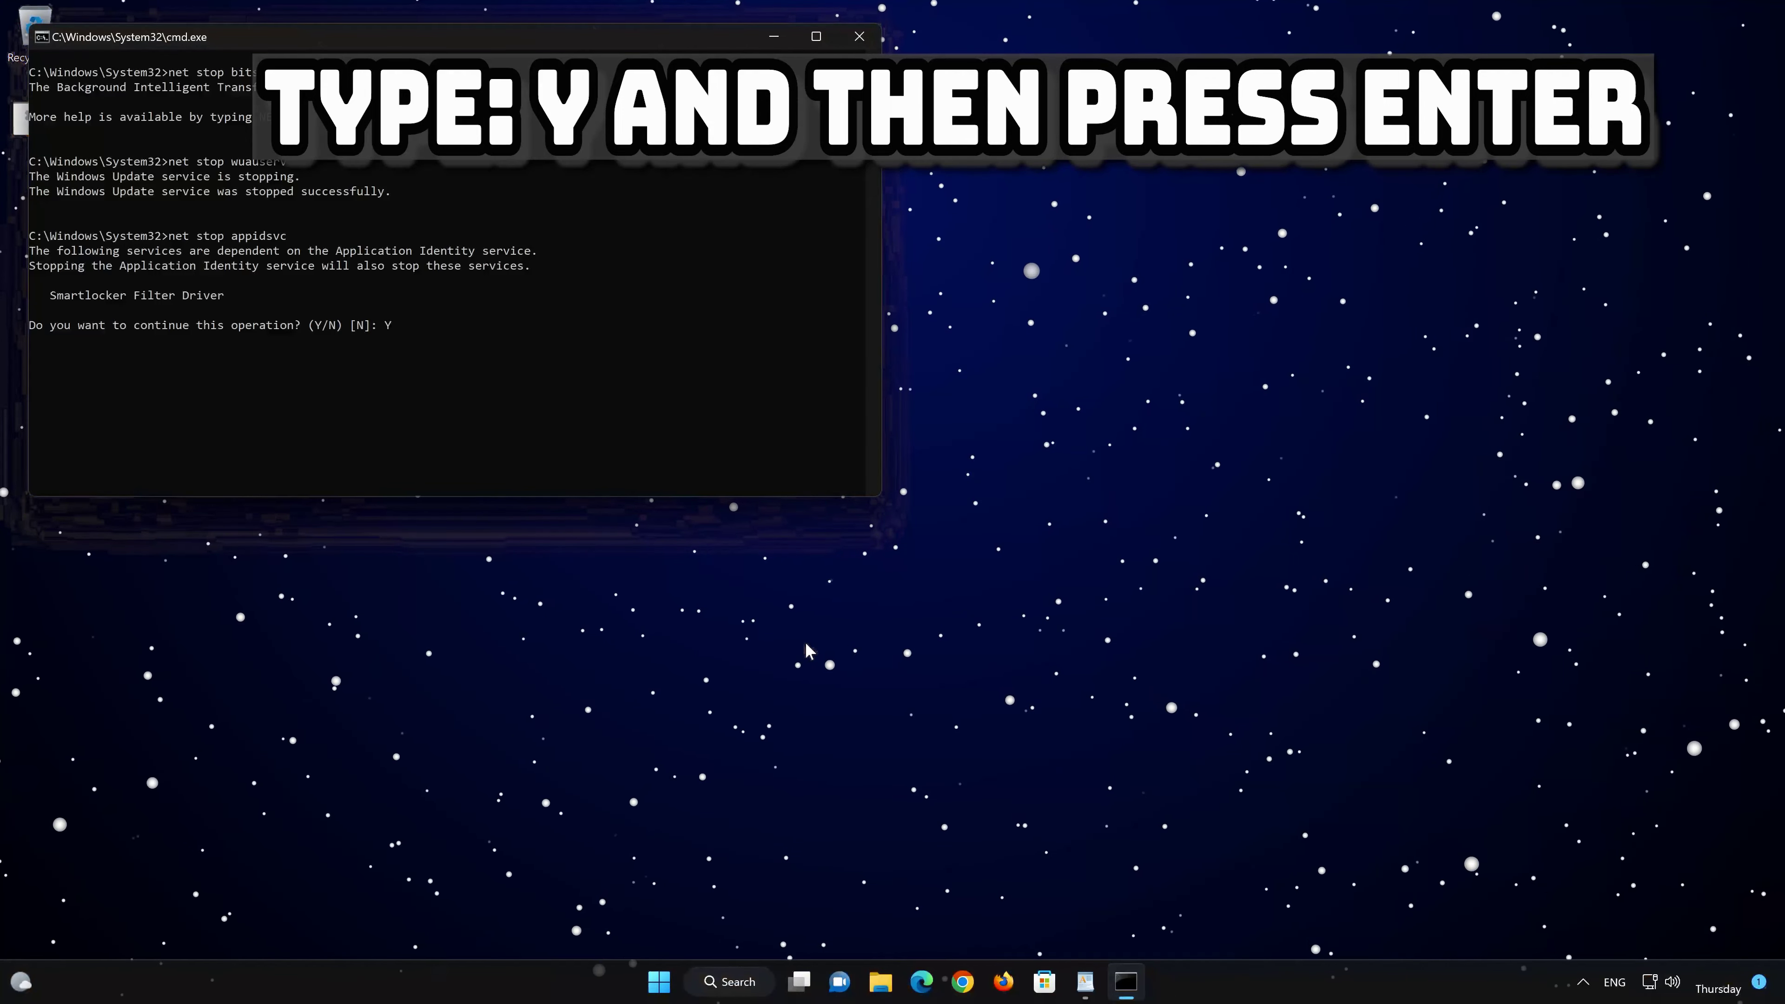
Answer Y to stopping the Application Identity service's dependents and to deleting the files in the Network\Downloader folder
type("Y")
key("Return")
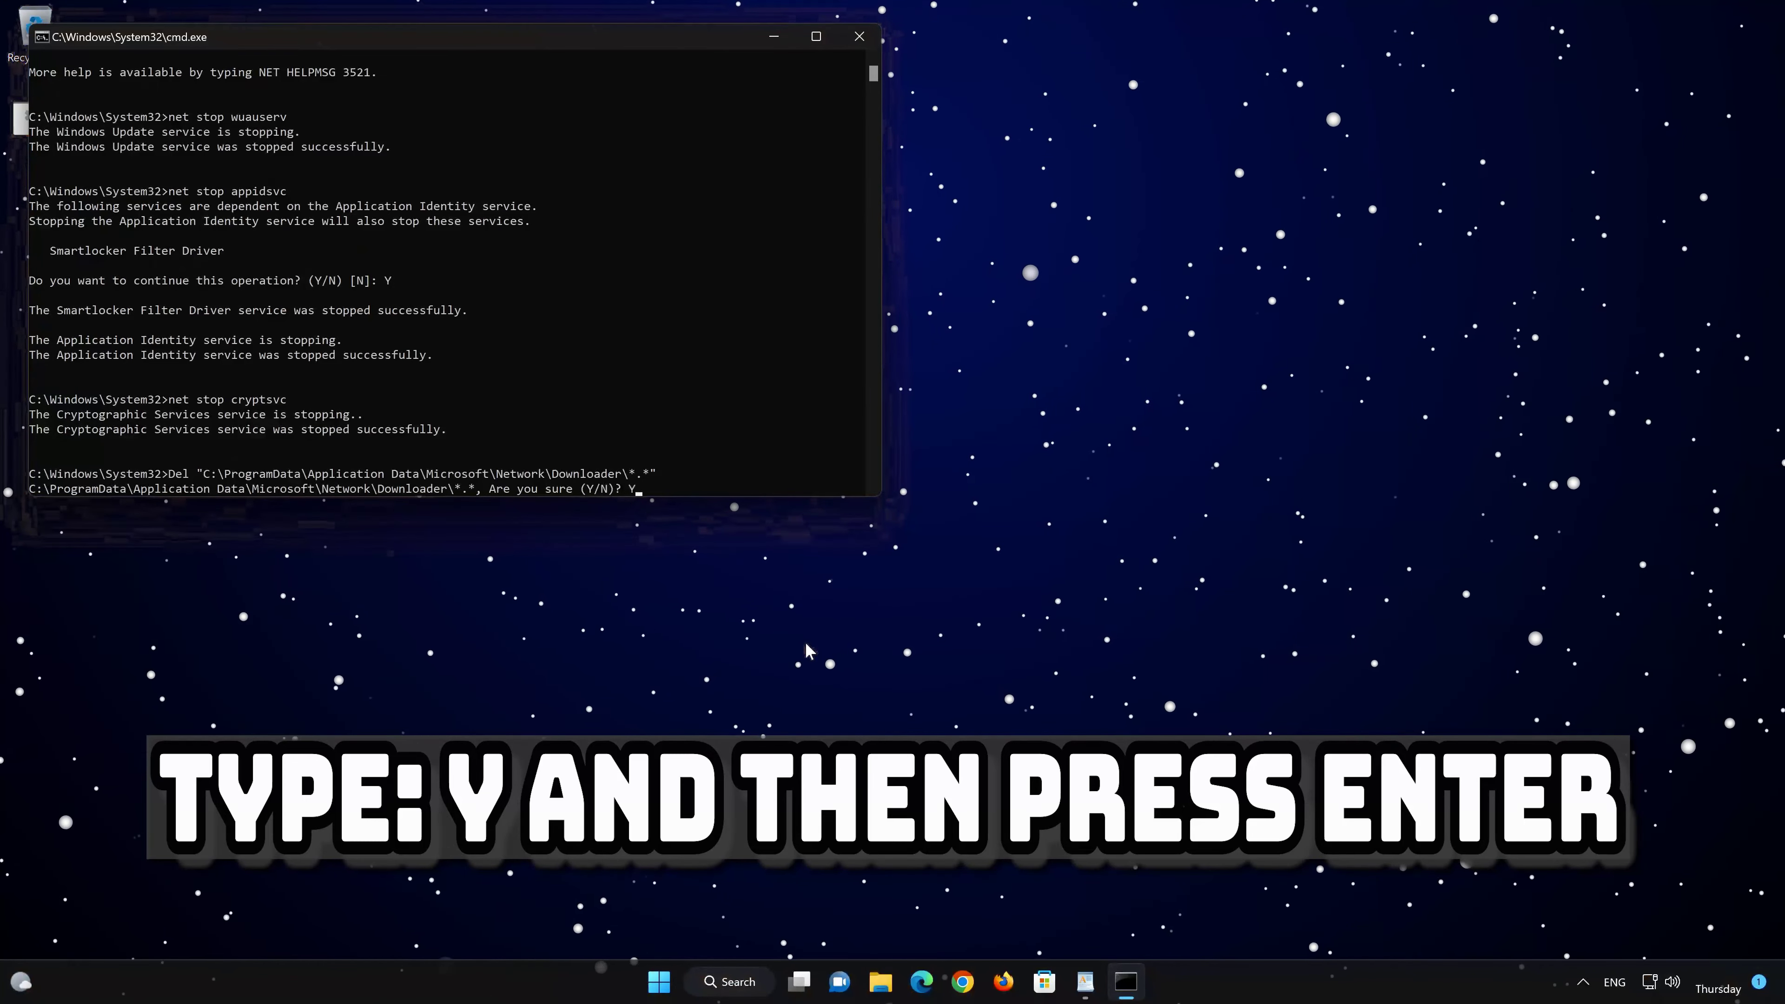
type("Y")
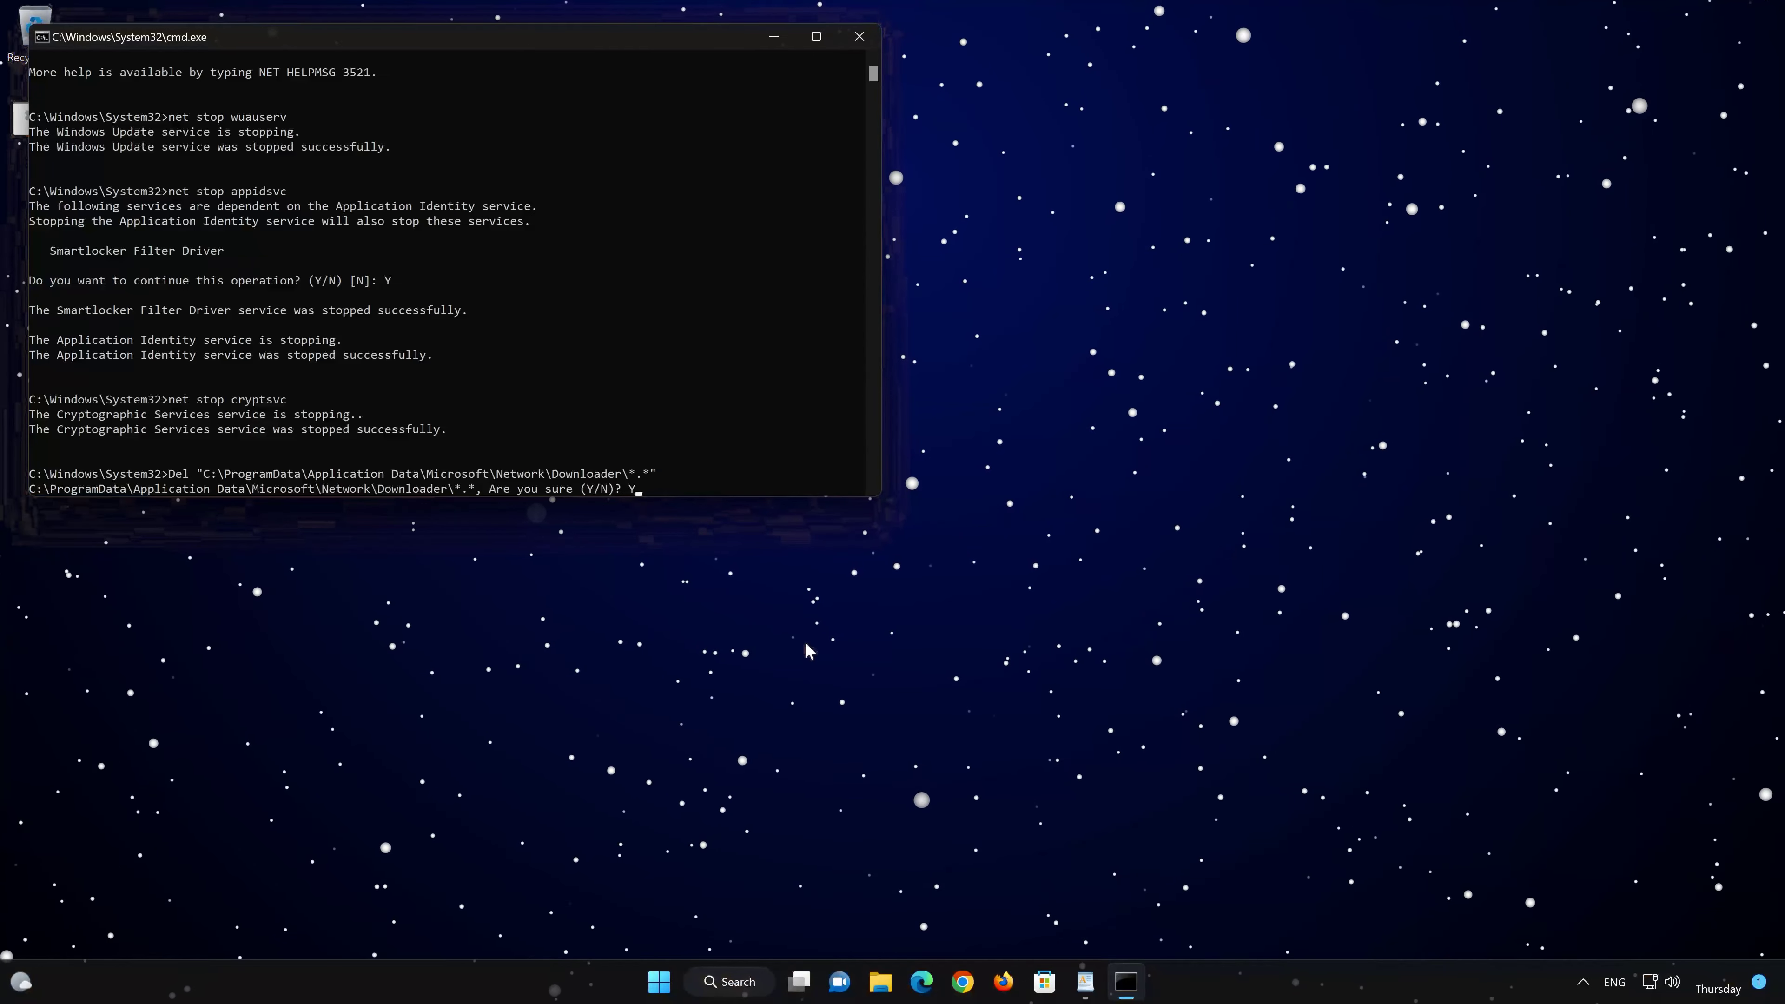
key("Return")
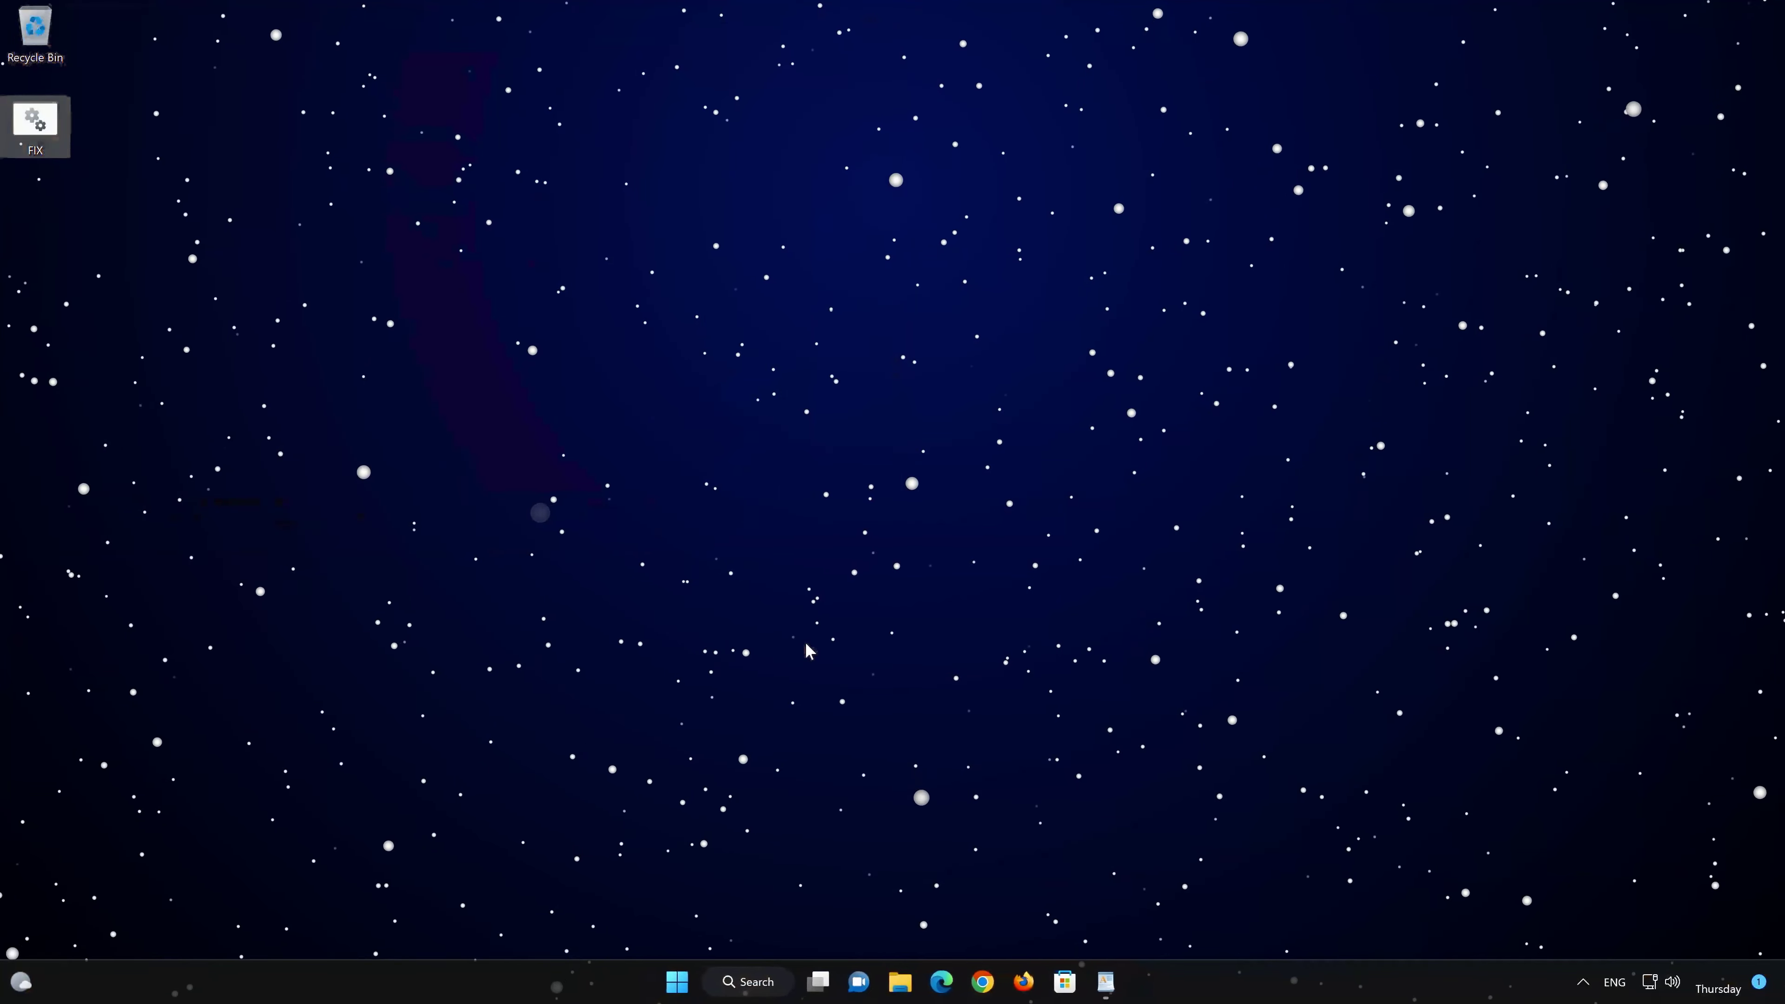
Switch to the WordPad document and close it without saving the changes
left_click(1116, 983)
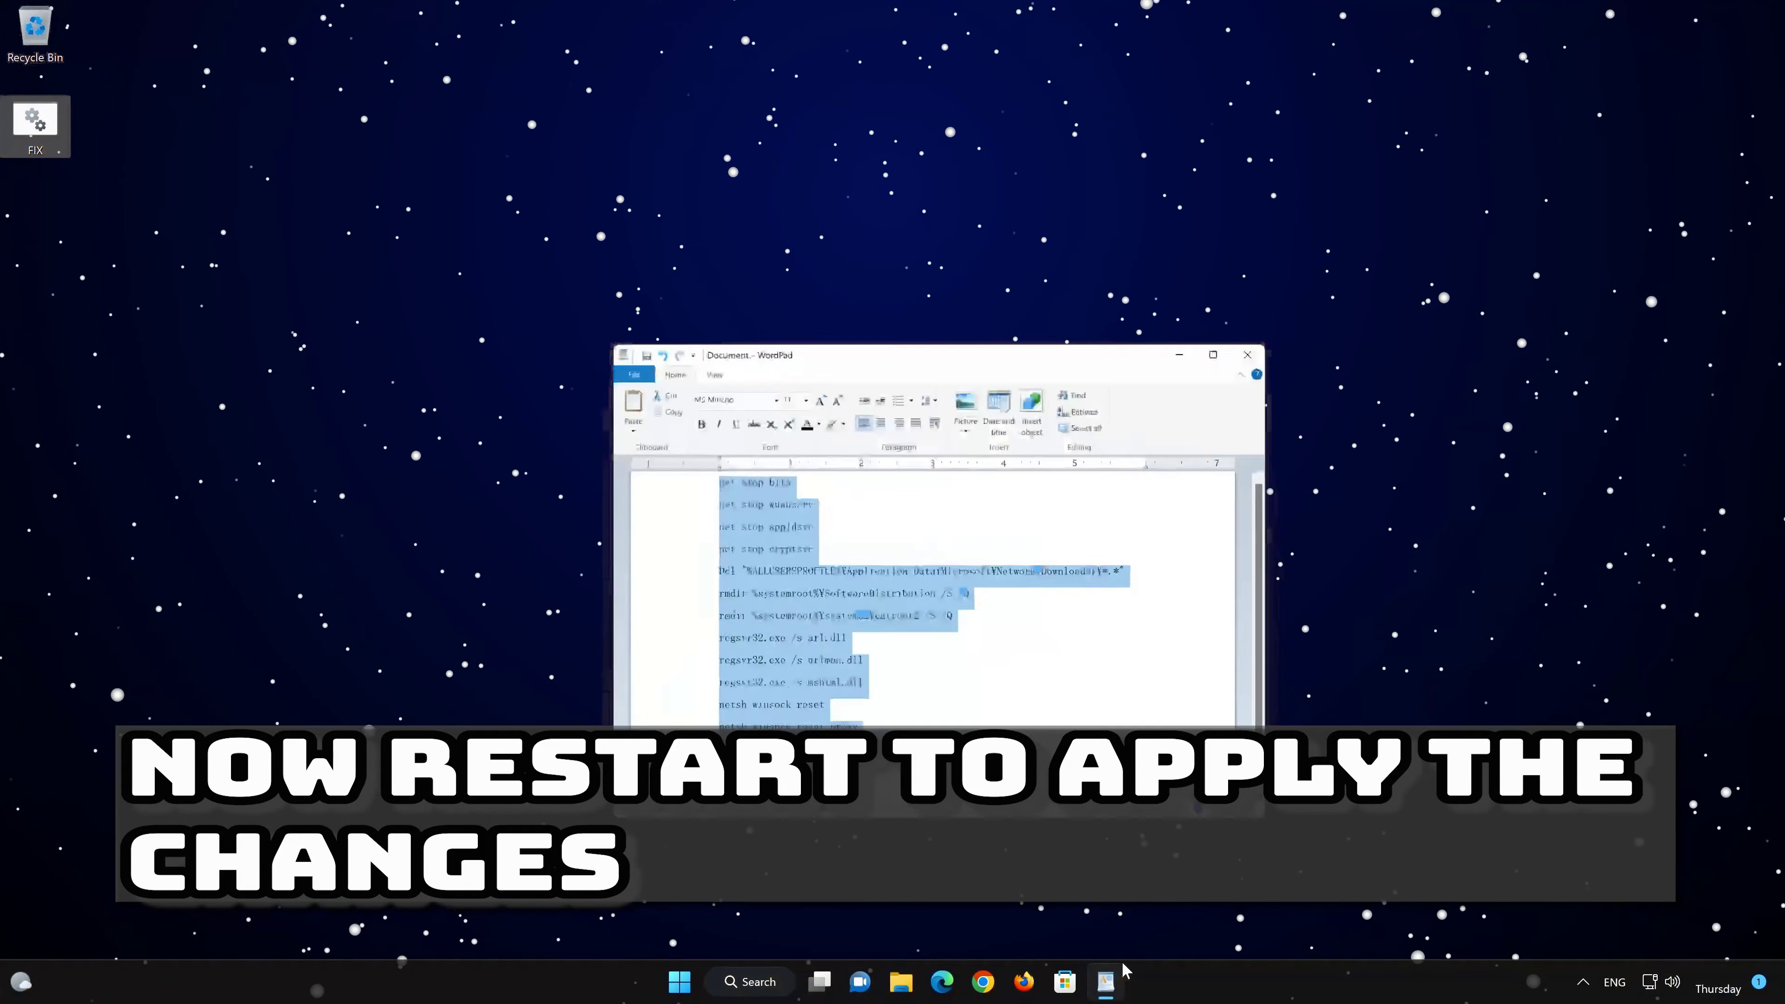
left_click(1287, 201)
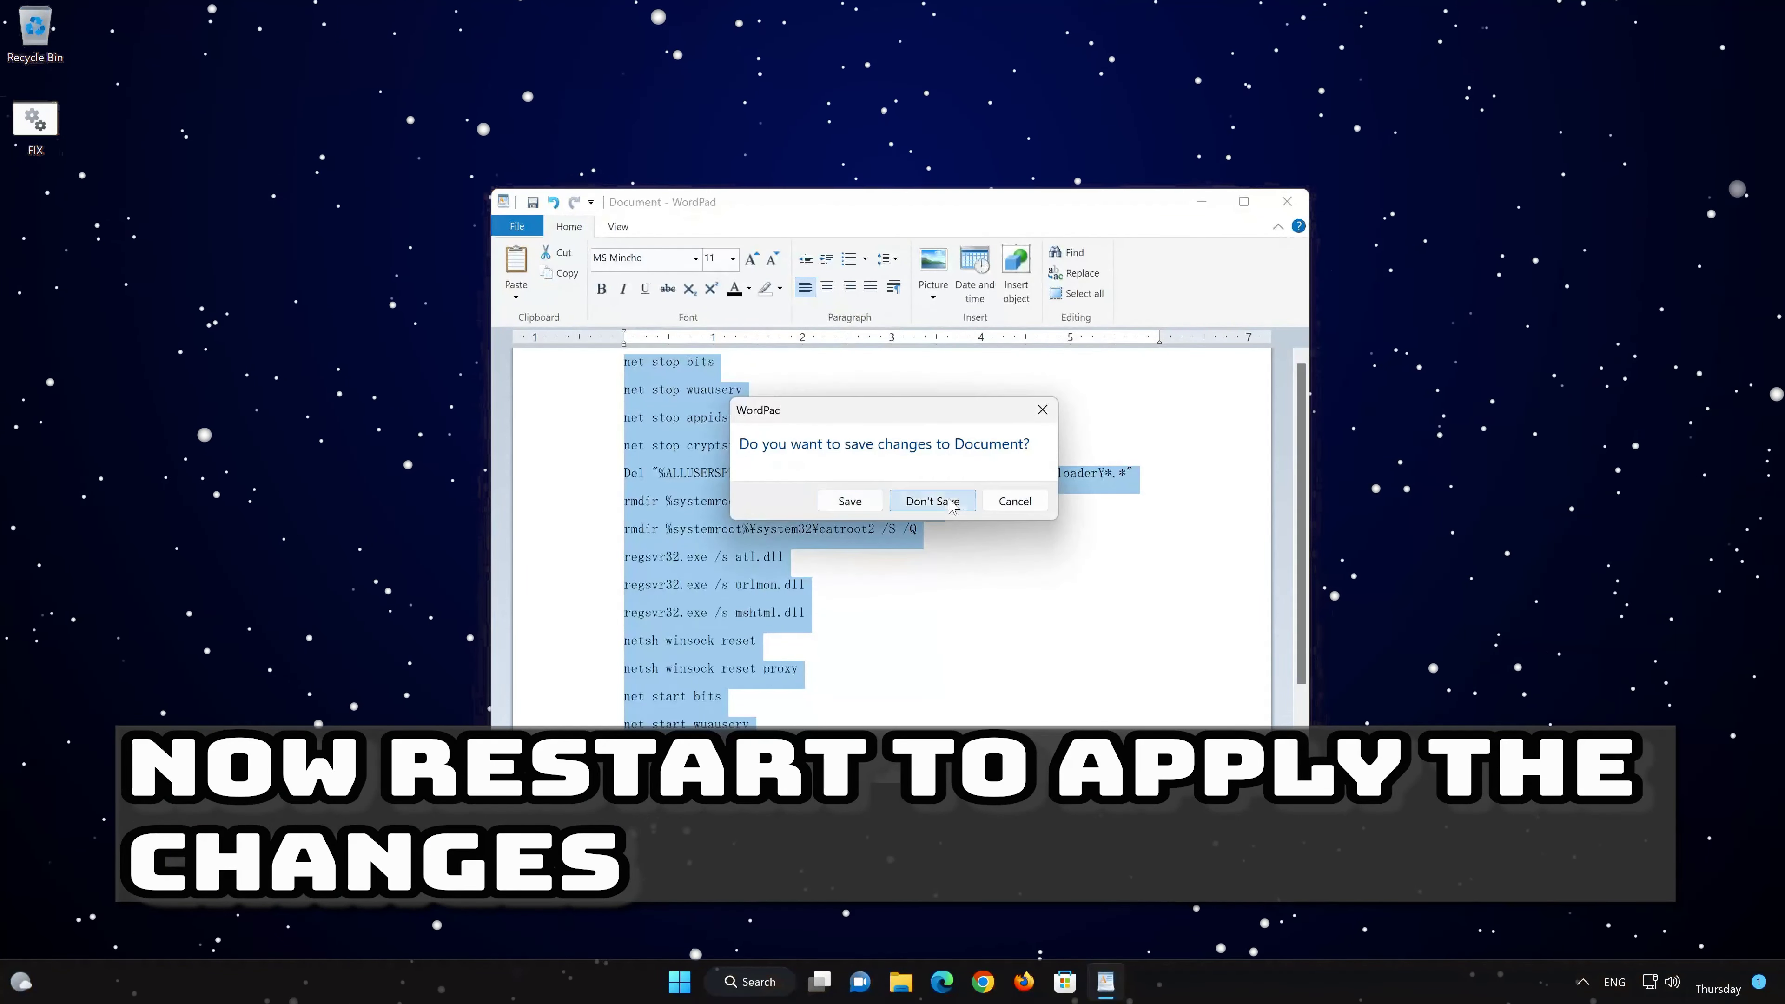
left_click(932, 500)
Restart the computer to apply the changes
left_click(698, 983)
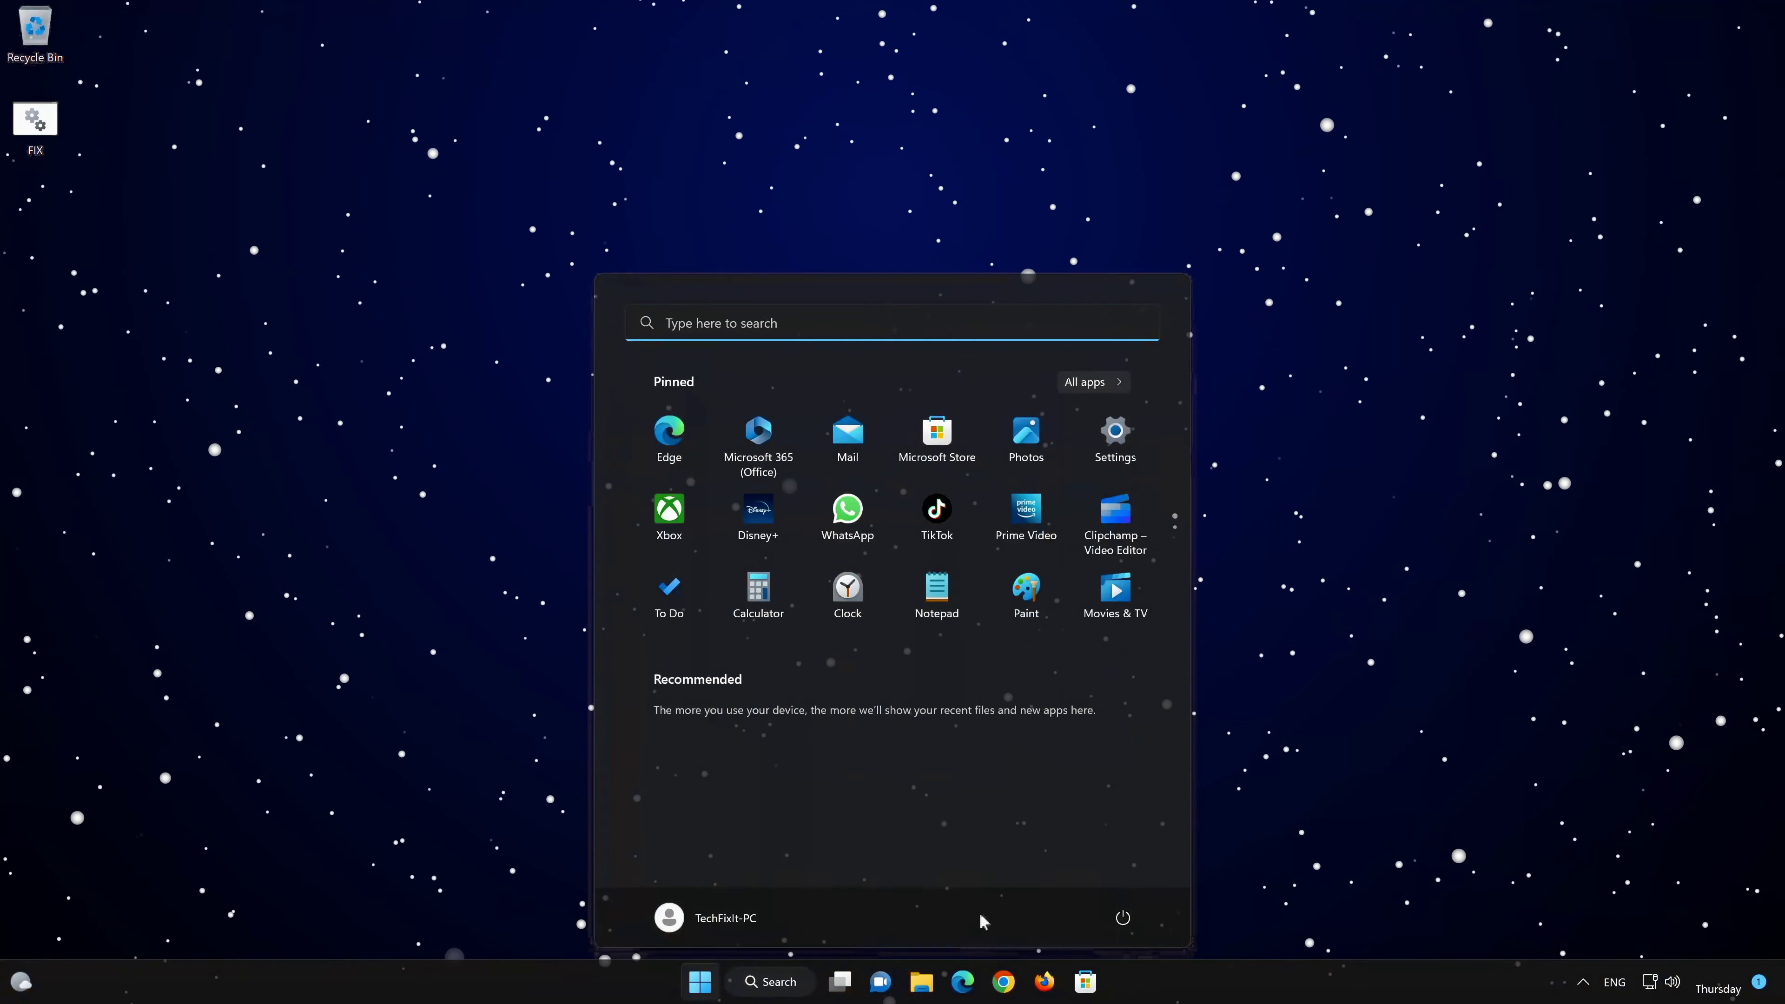
left_click(1122, 918)
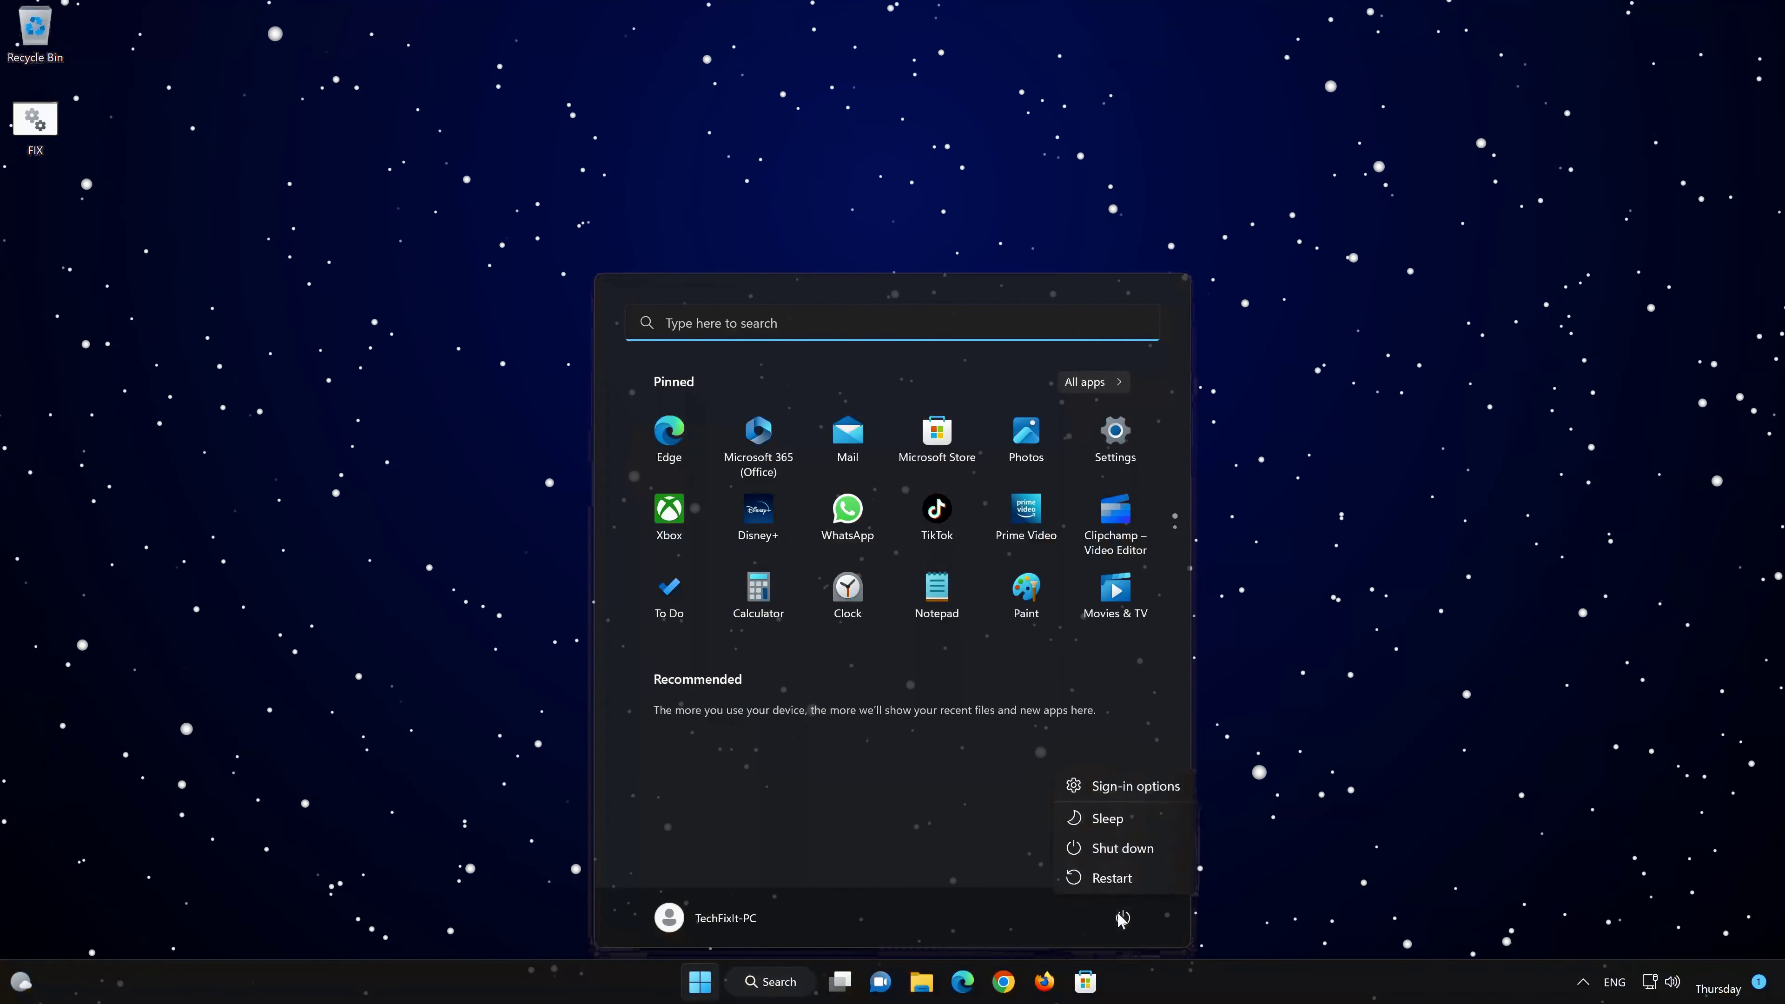
left_click(1114, 879)
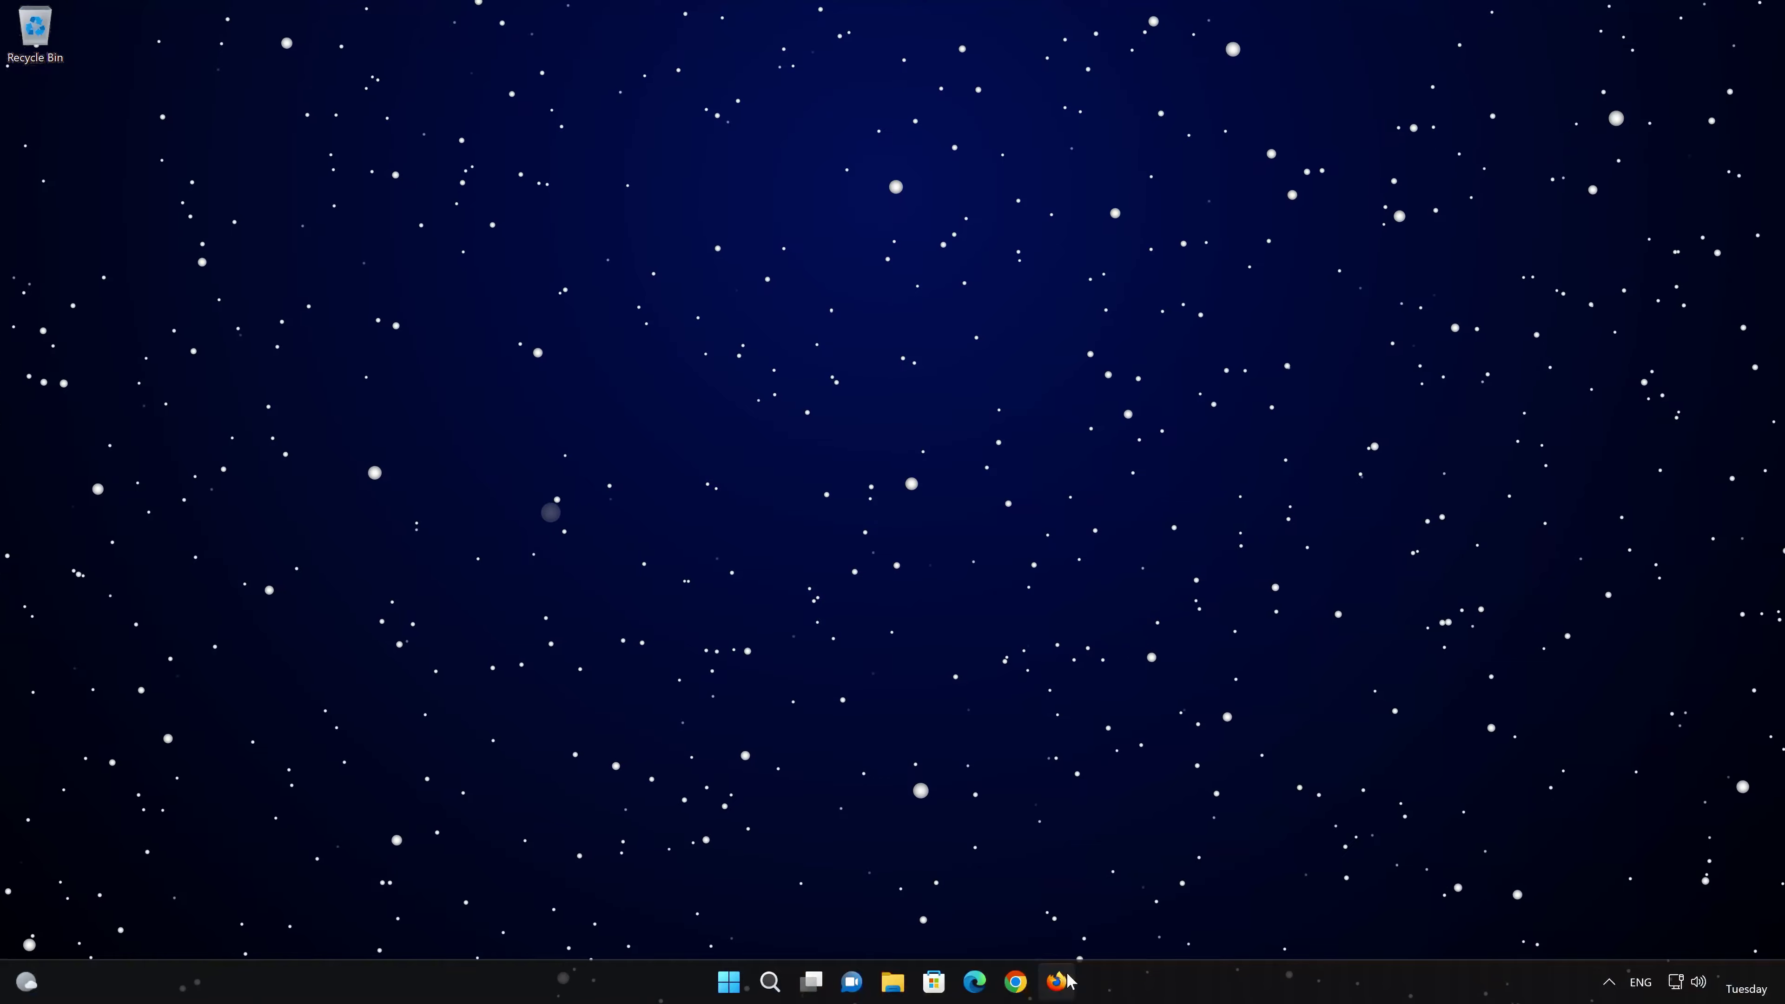
left_click(1056, 981)
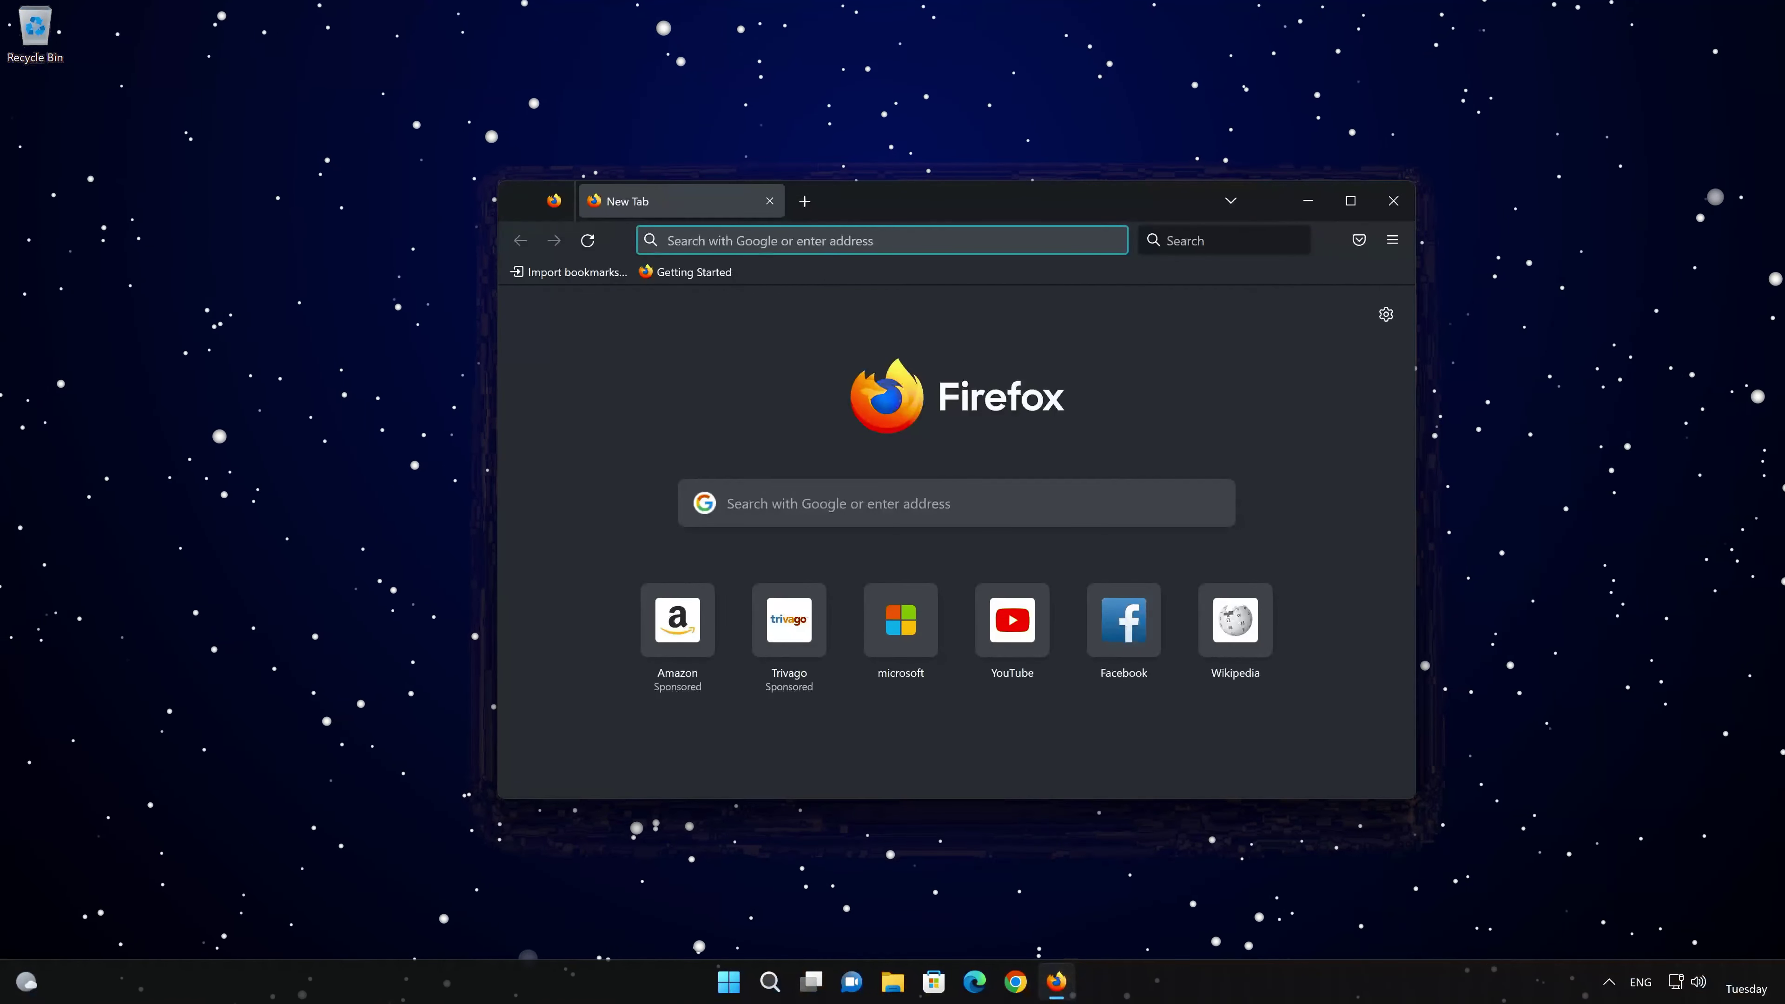
right_click(833, 239)
left_click(883, 398)
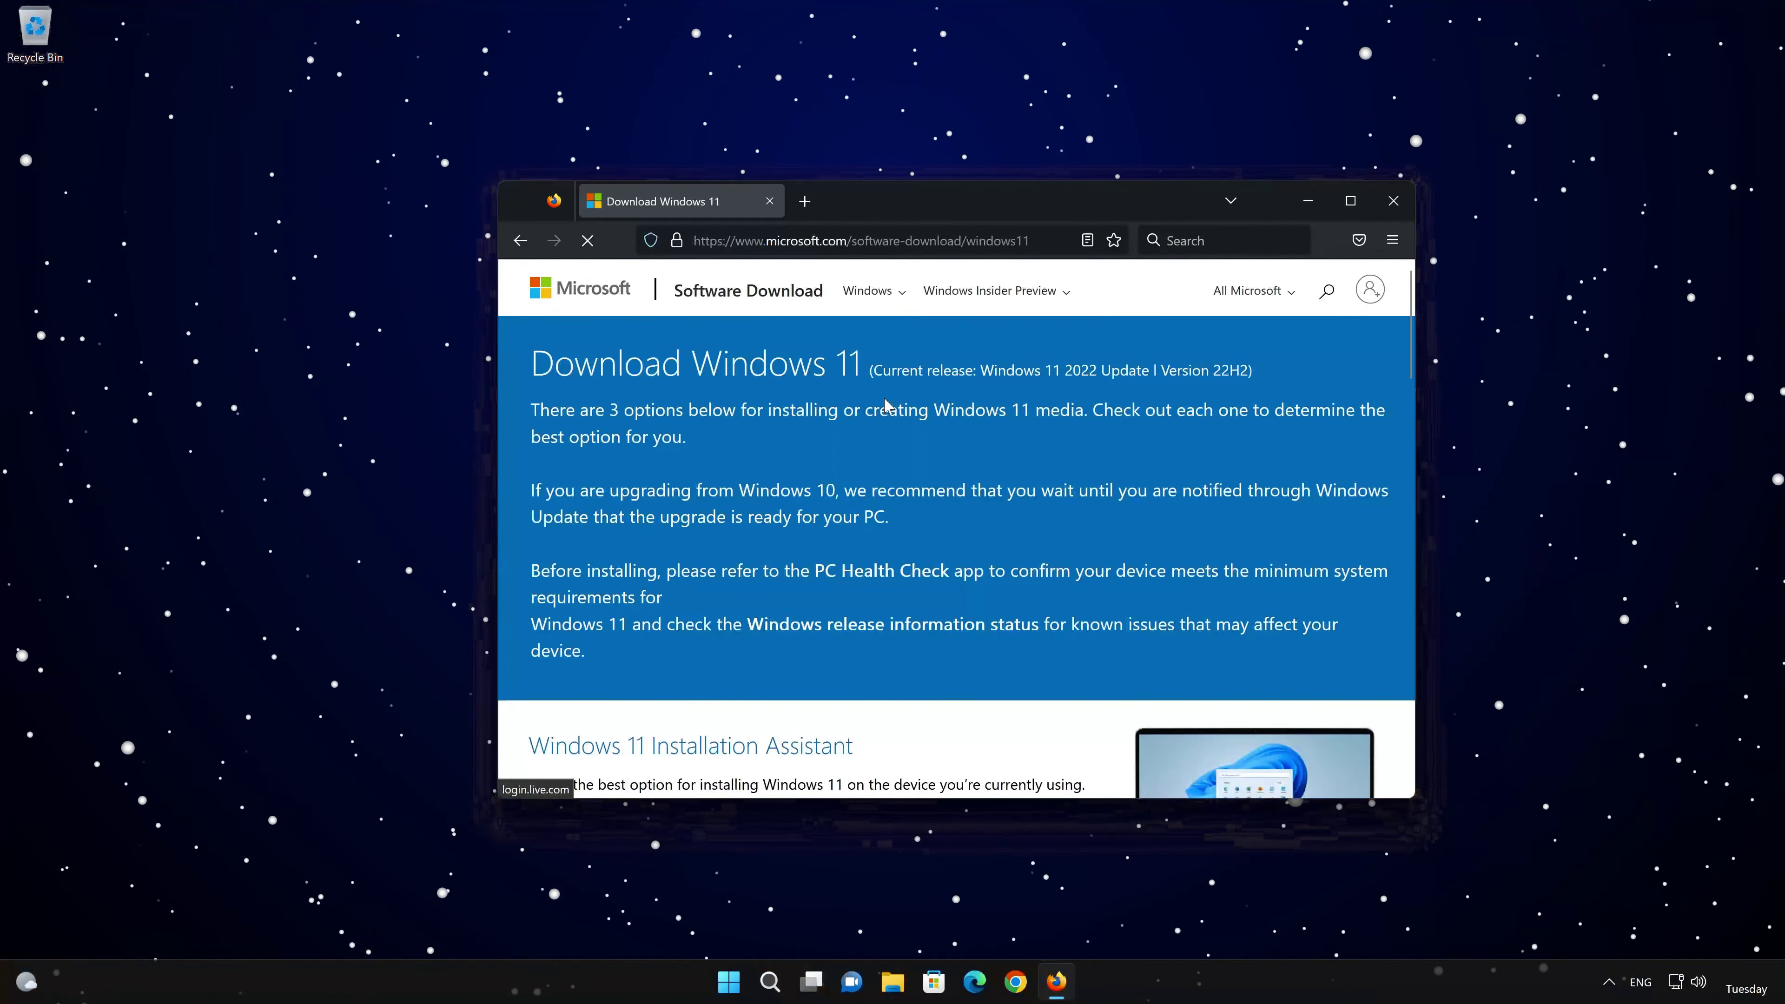
scroll(886, 407, "down", 10)
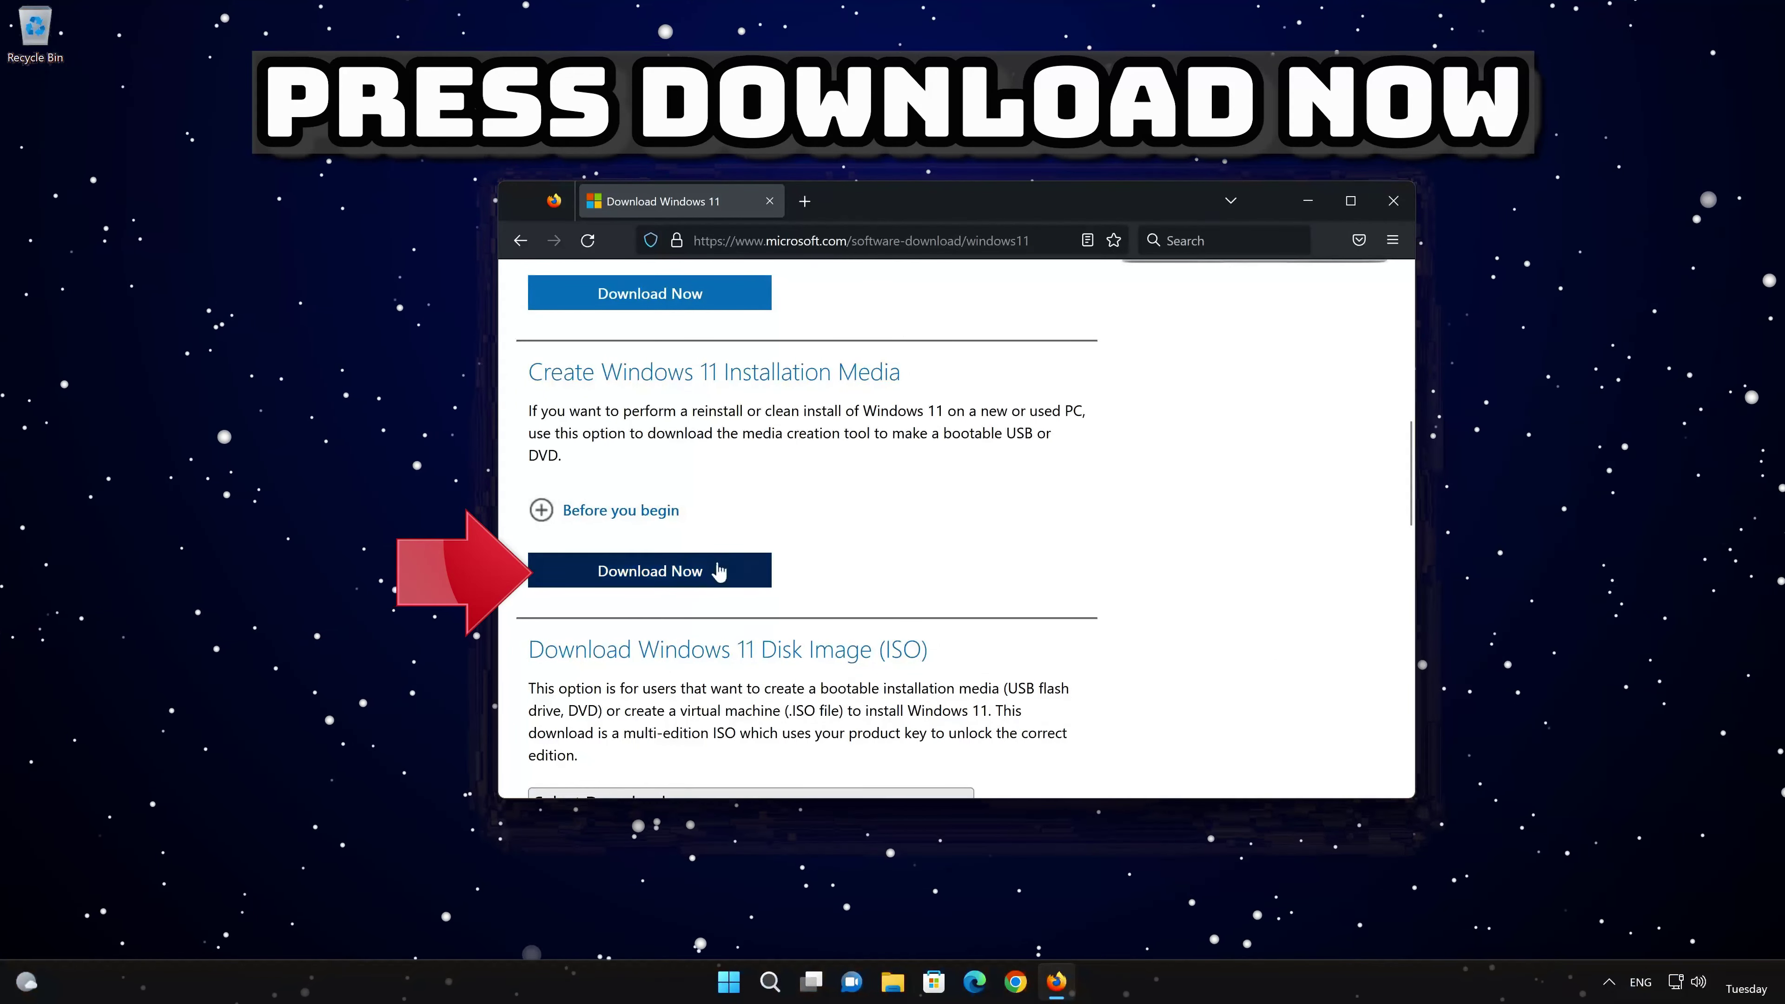
left_click(683, 574)
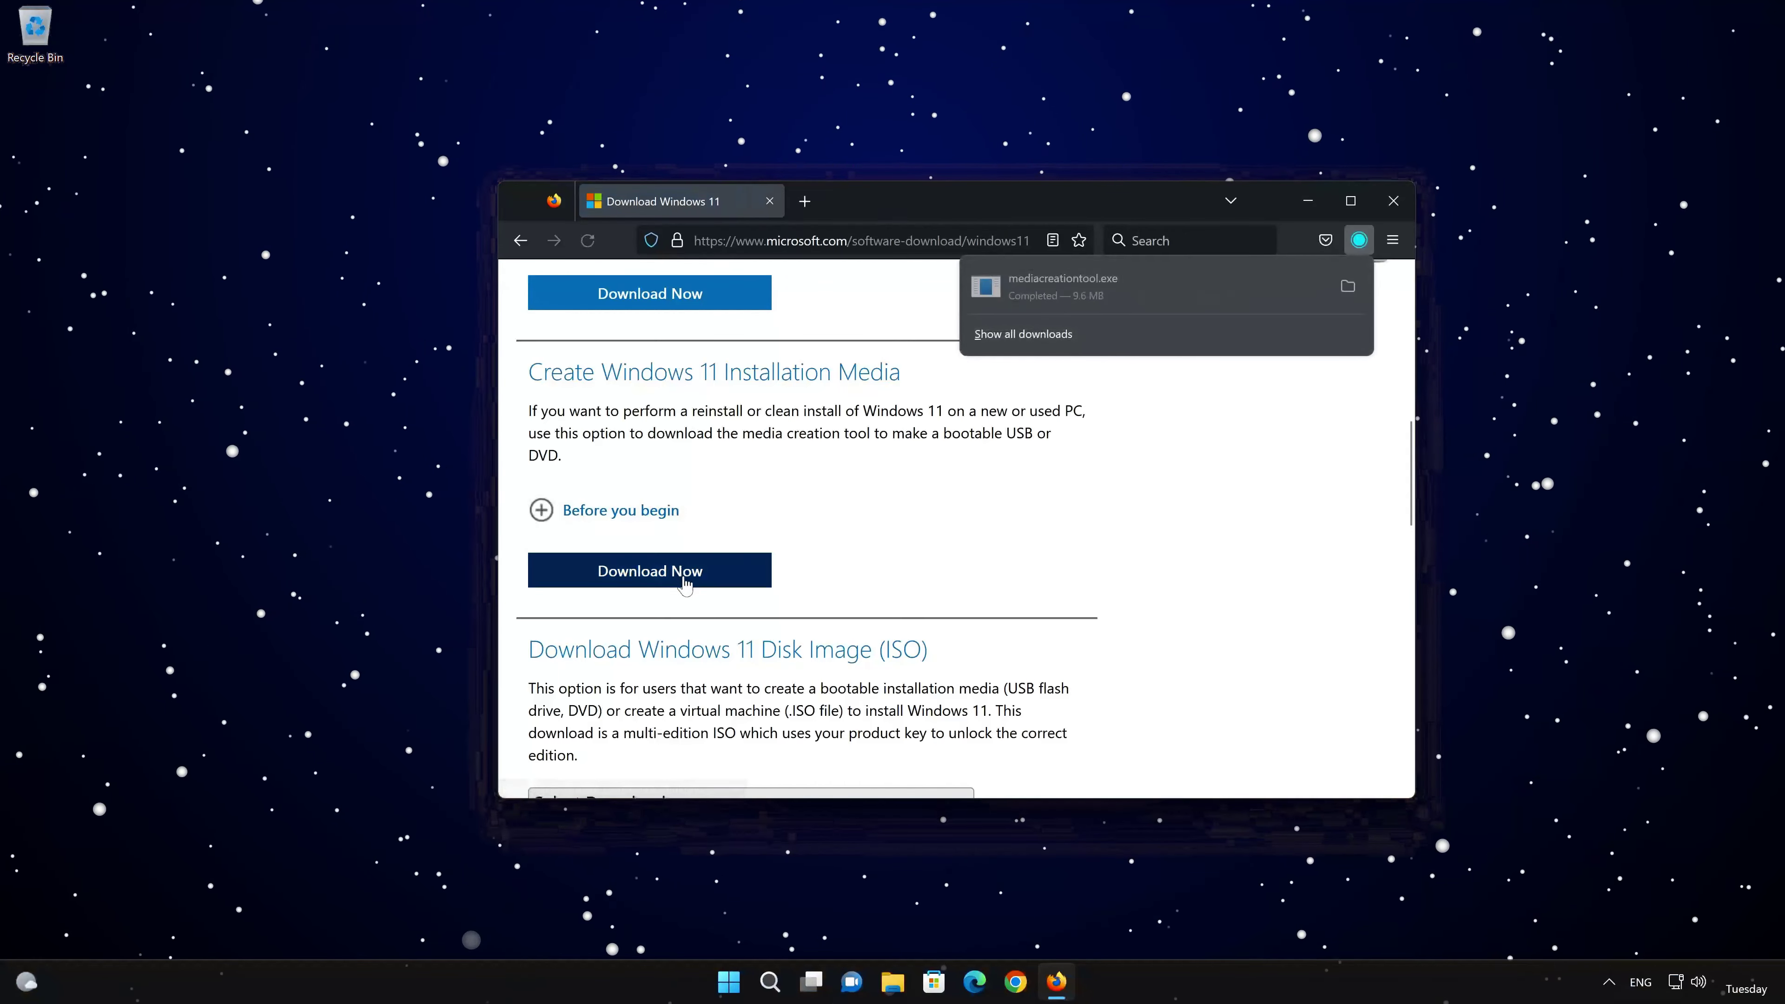
Close the browser, run the downloaded mediacreationtool from the desktop with permission to make changes, and accept its license terms
left_click(1391, 203)
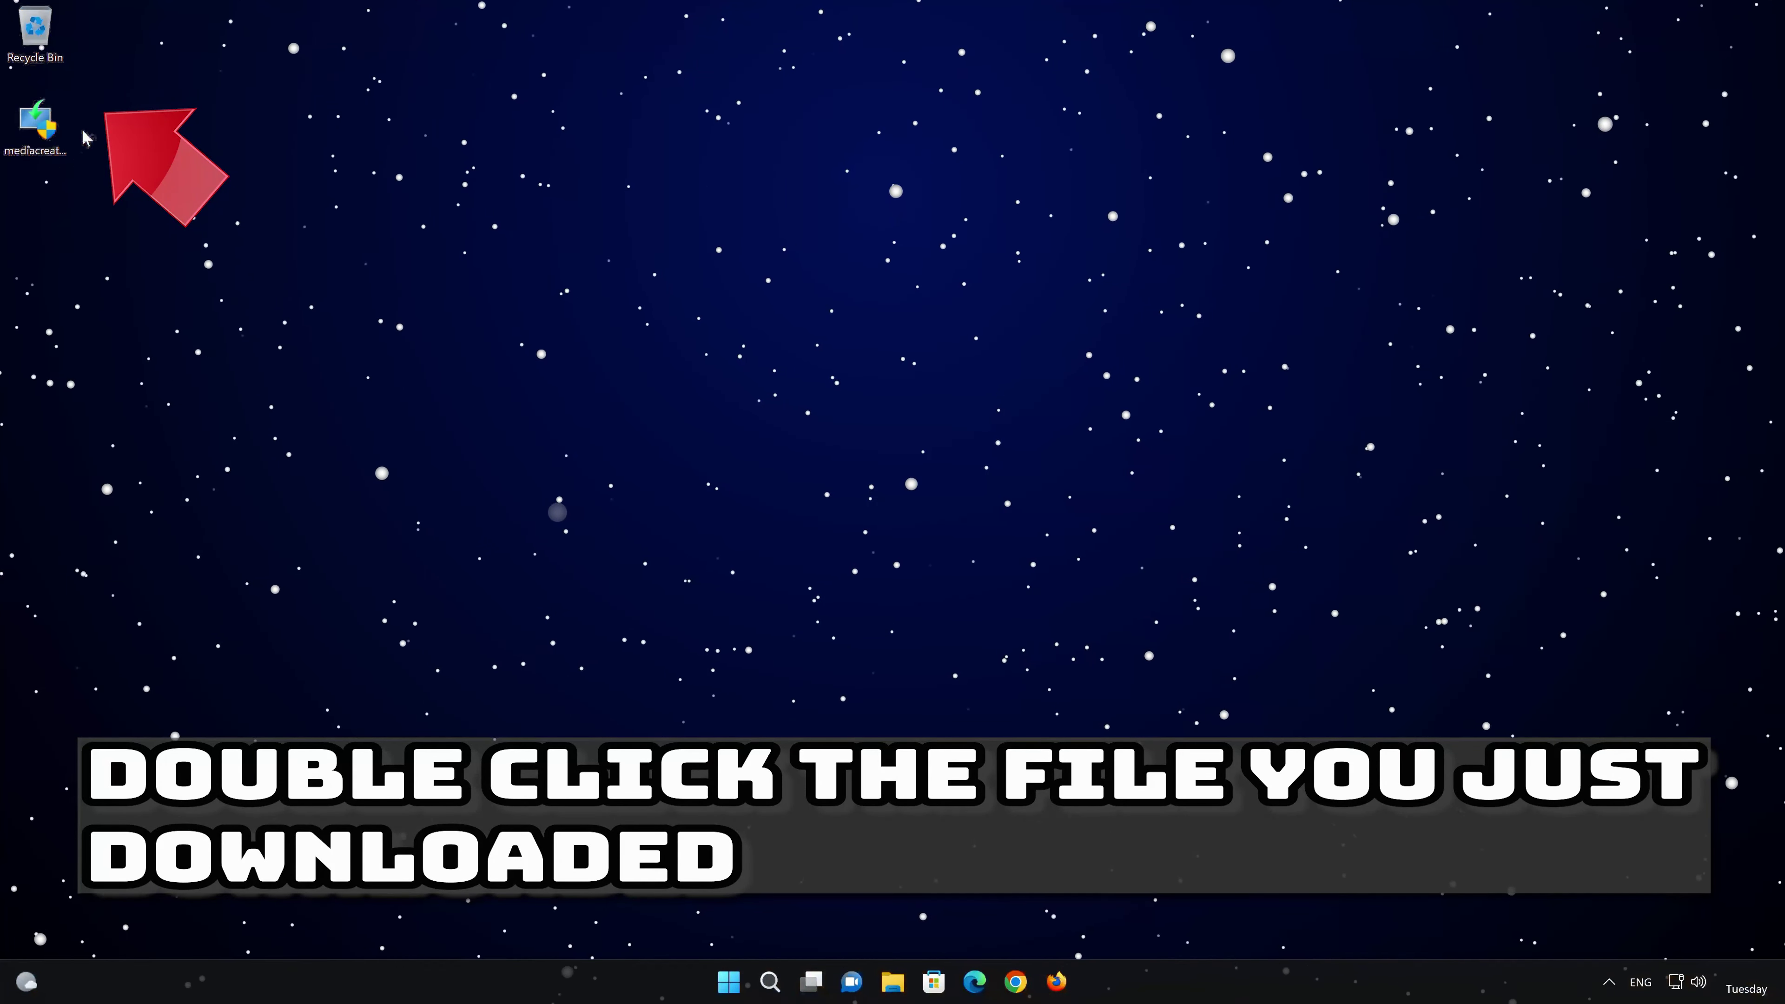
double_click(37, 149)
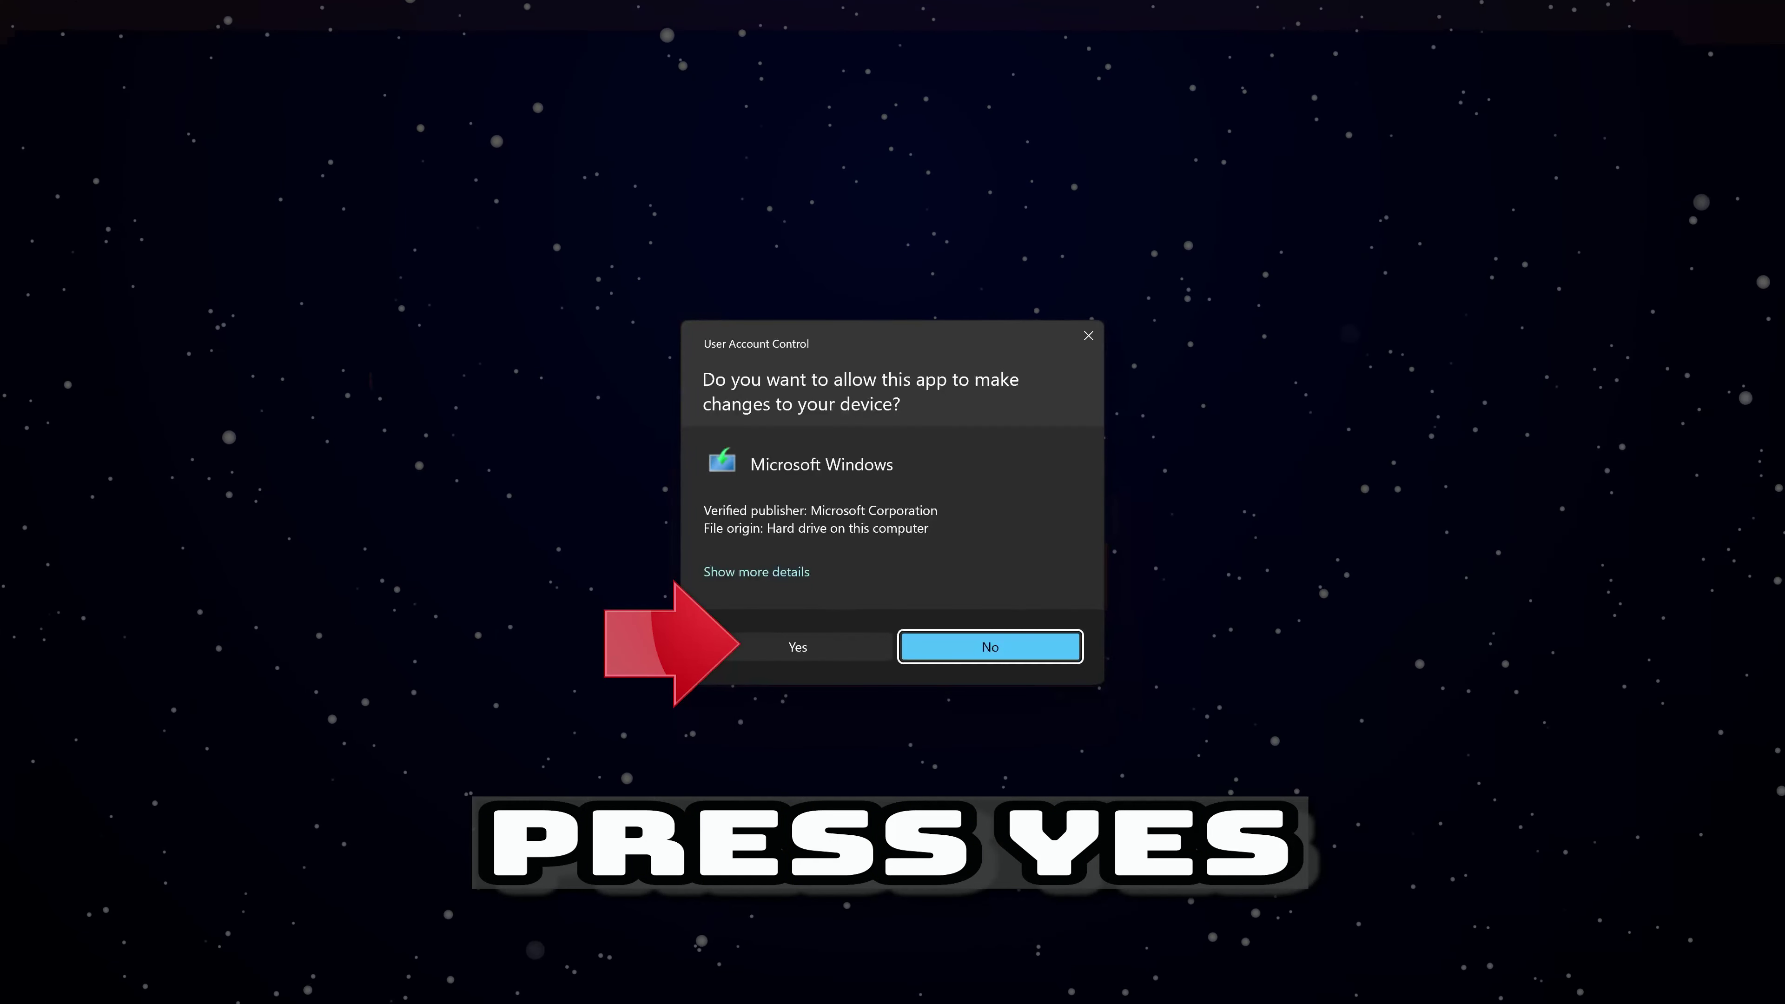
left_click(787, 649)
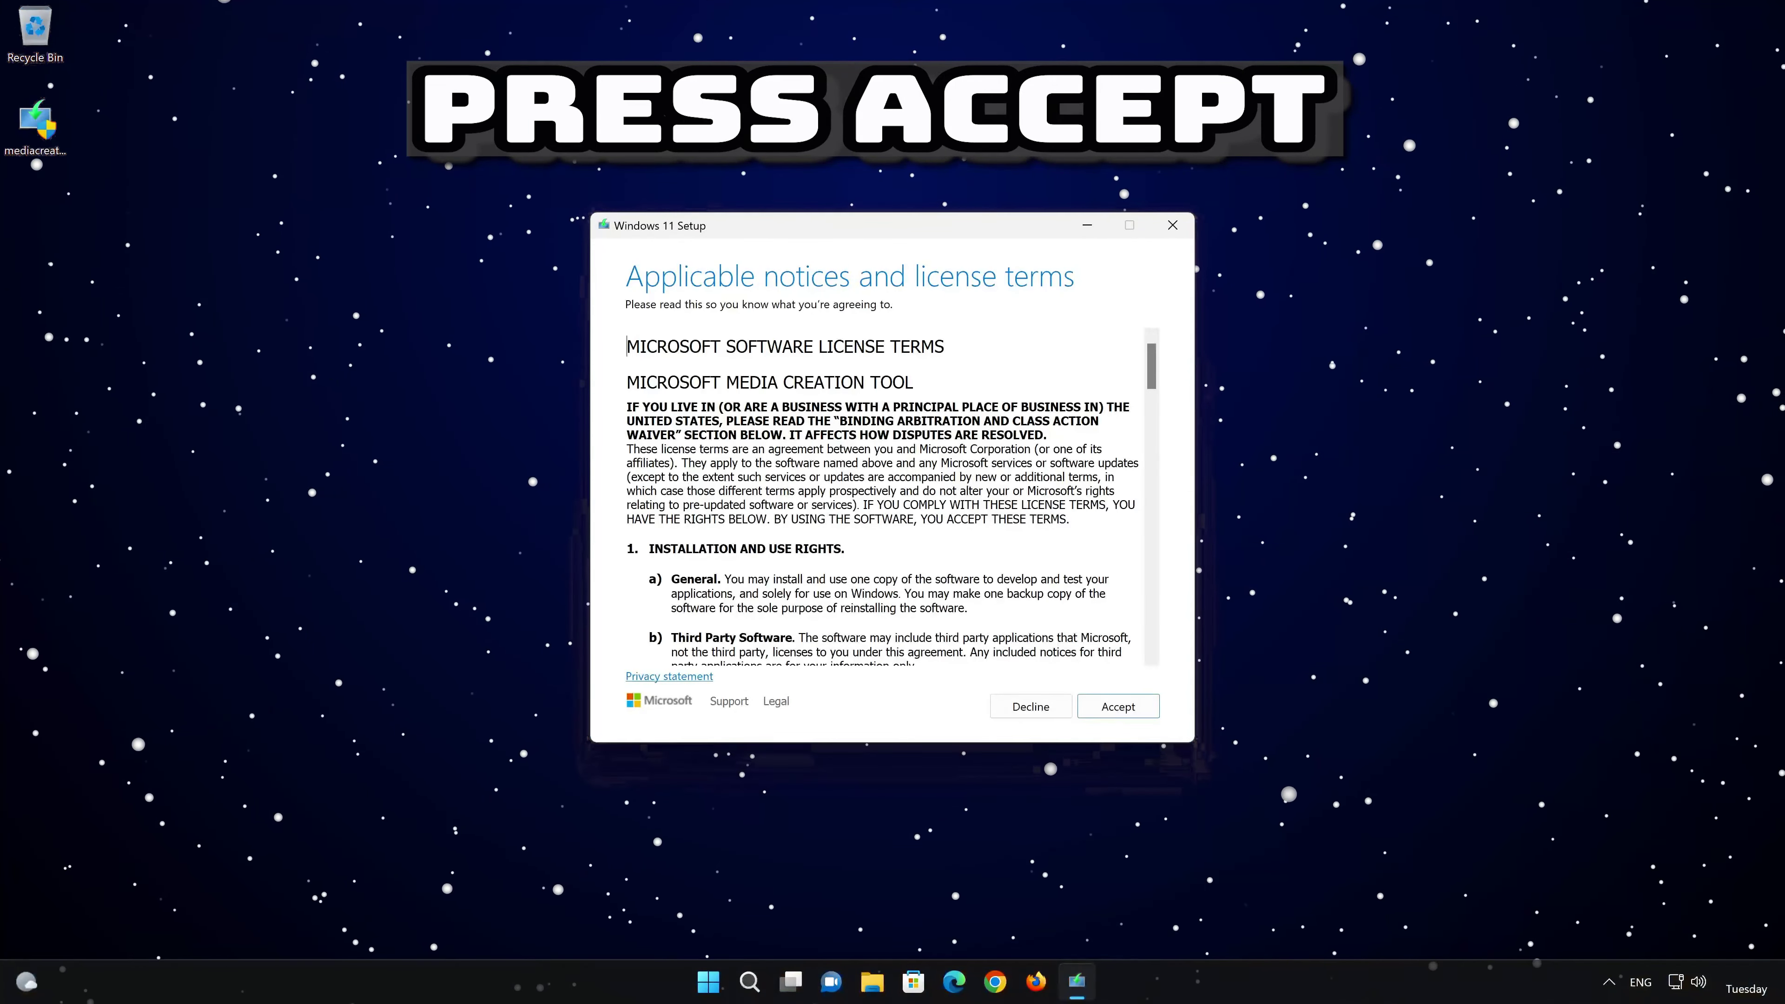
left_click(1127, 712)
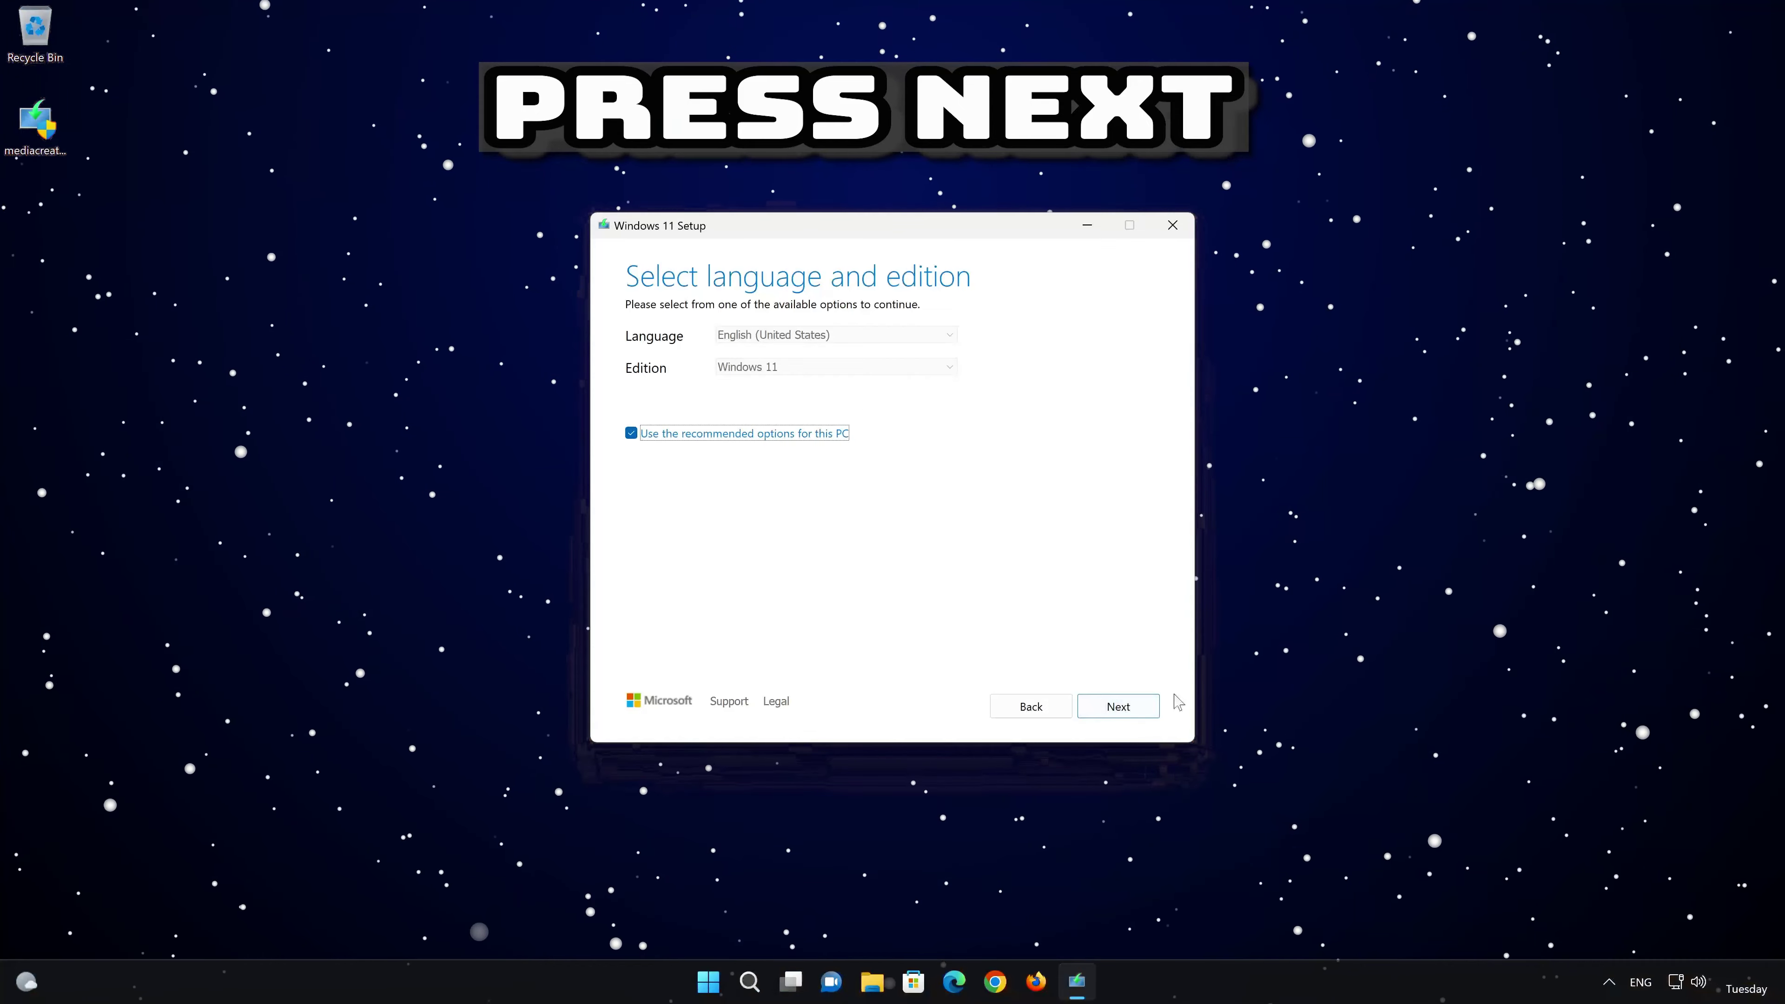
Keep the recommended language and edition for this PC and choose ISO file as the media to use
left_click(1143, 717)
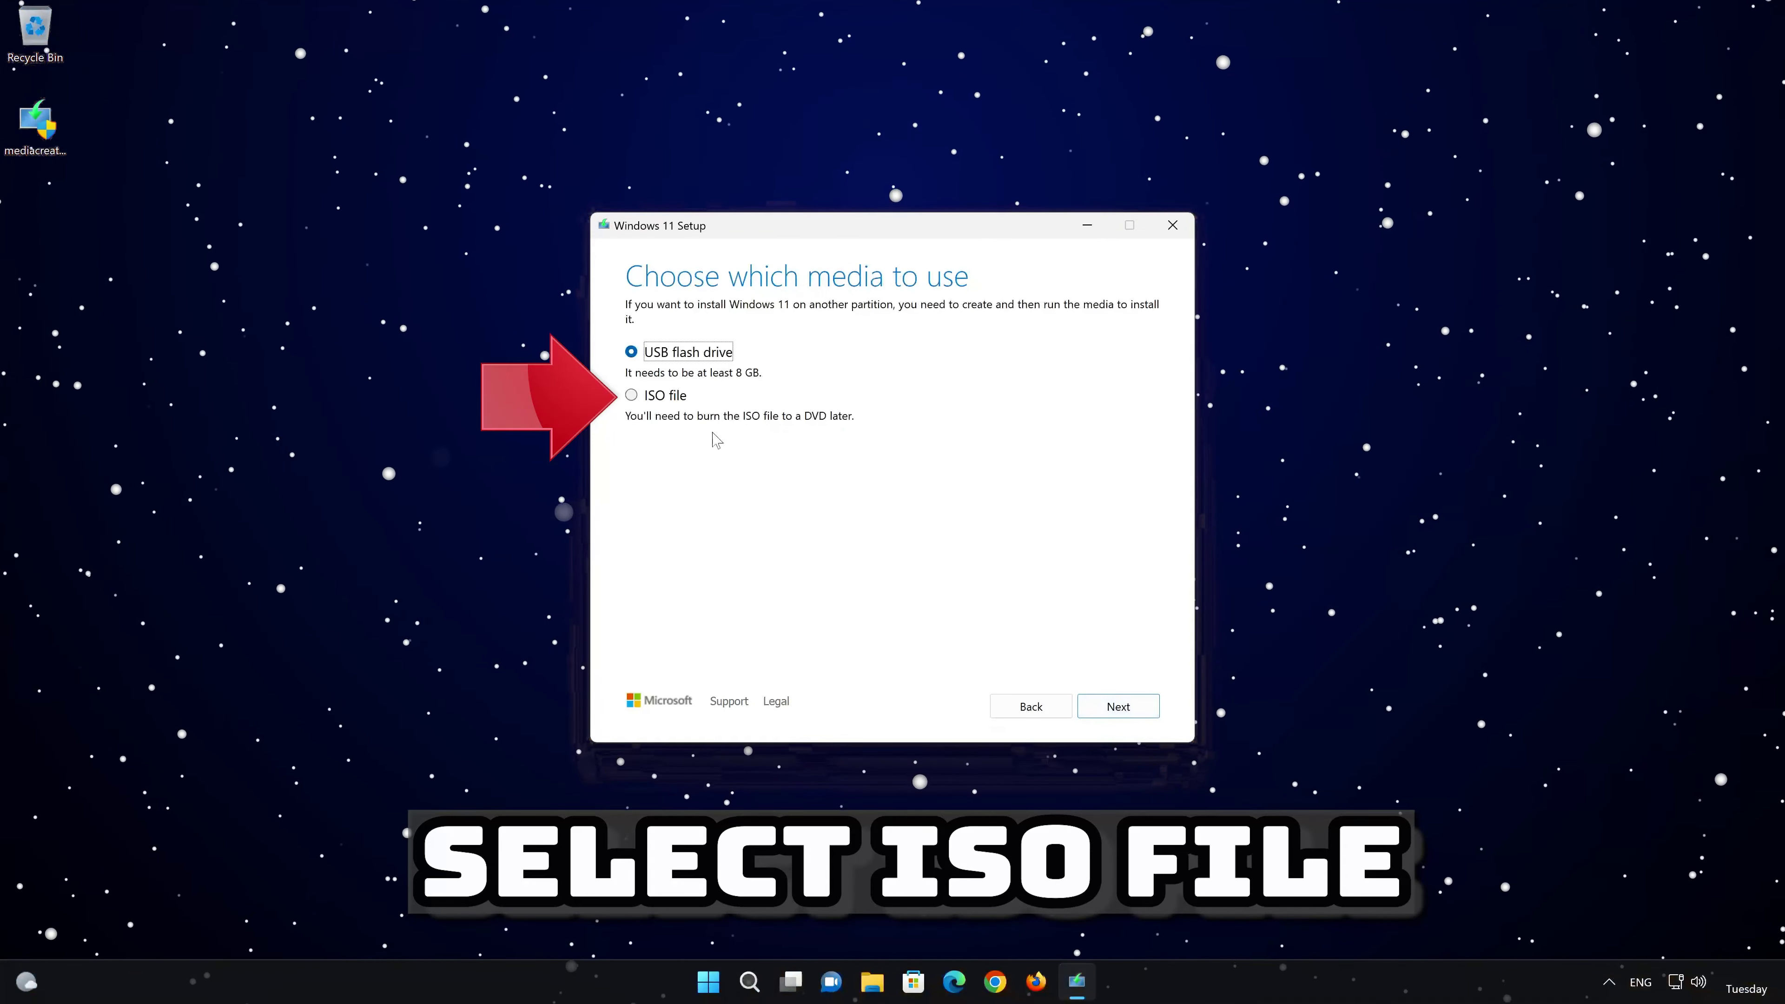
left_click(644, 398)
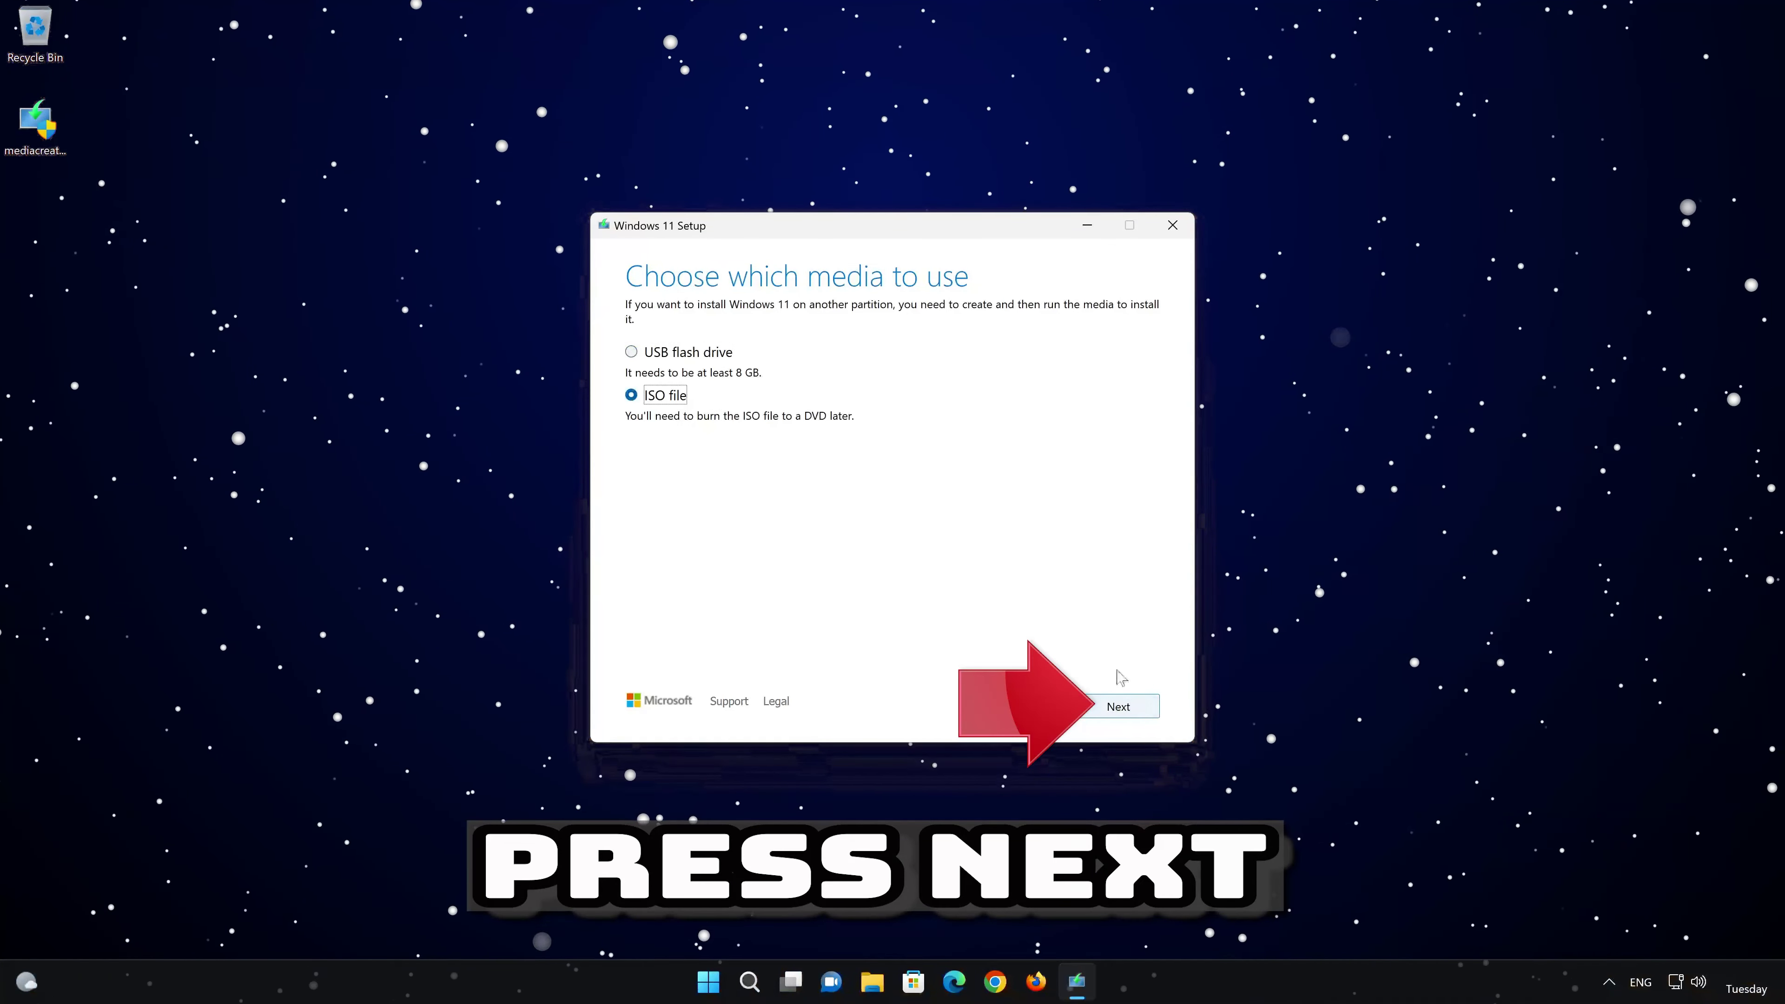
left_click(1118, 706)
Save the ISO file as Windows 11 on the Desktop and finish the media creation once the download is done
left_click(836, 637)
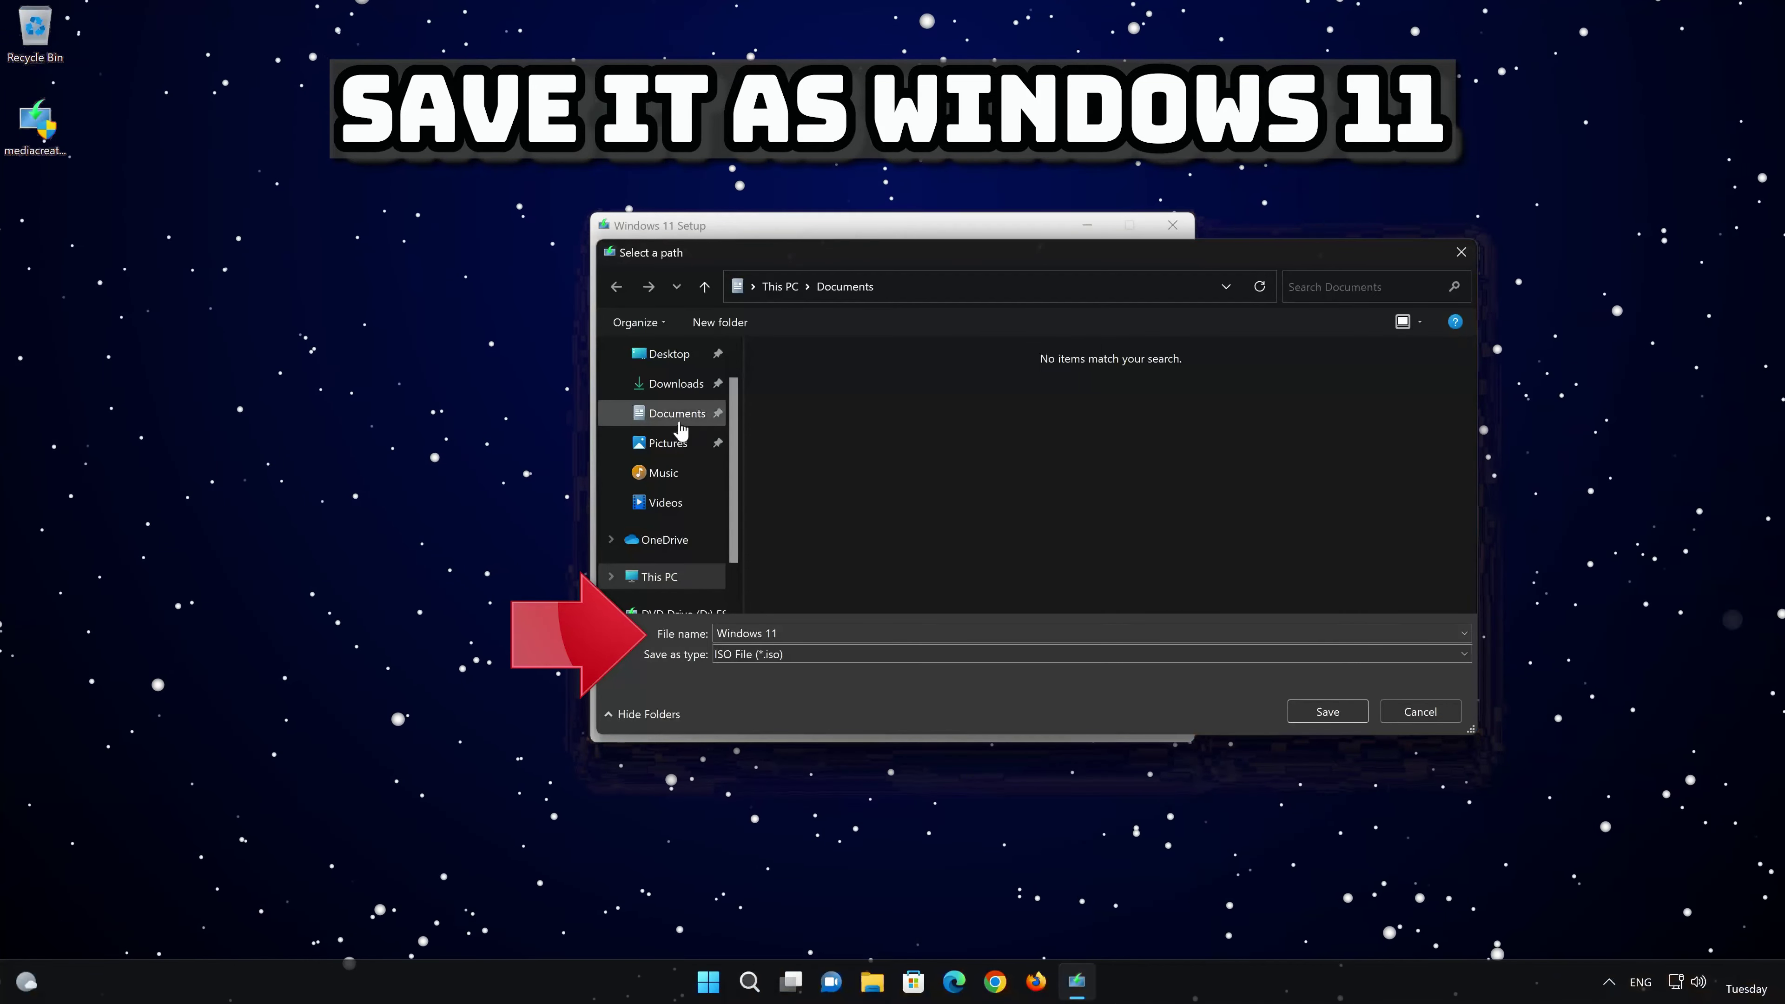
left_click(669, 354)
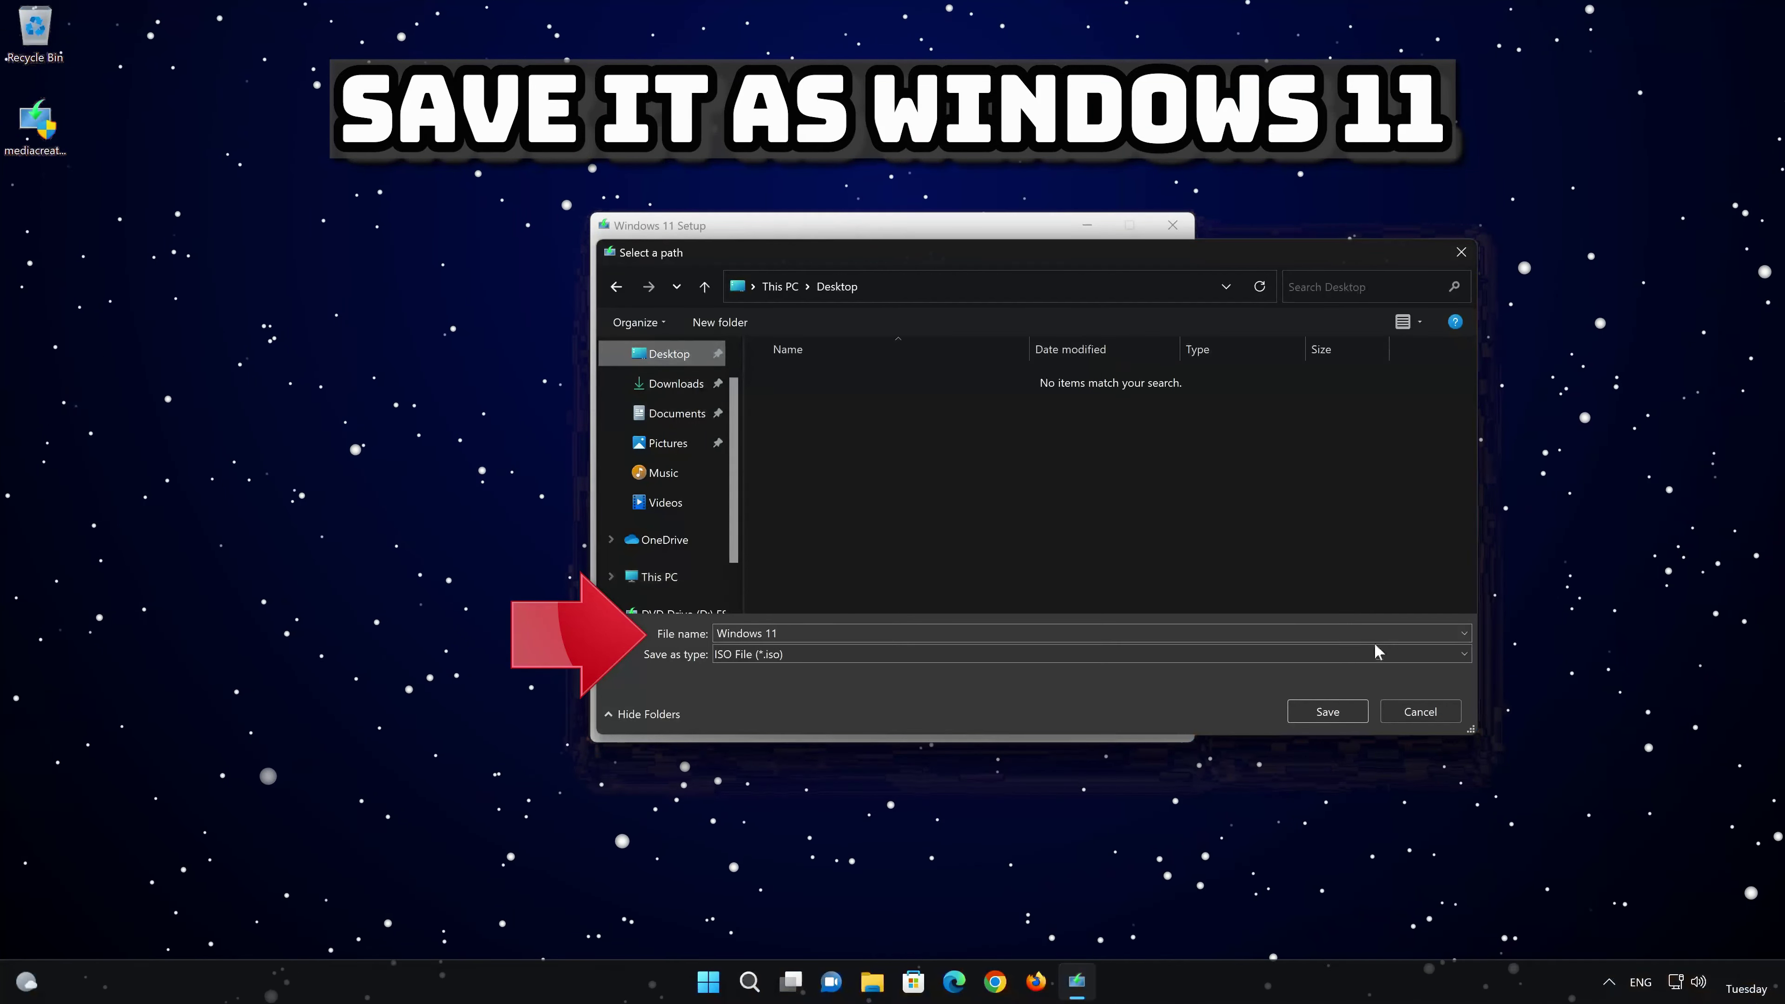
left_click(1343, 710)
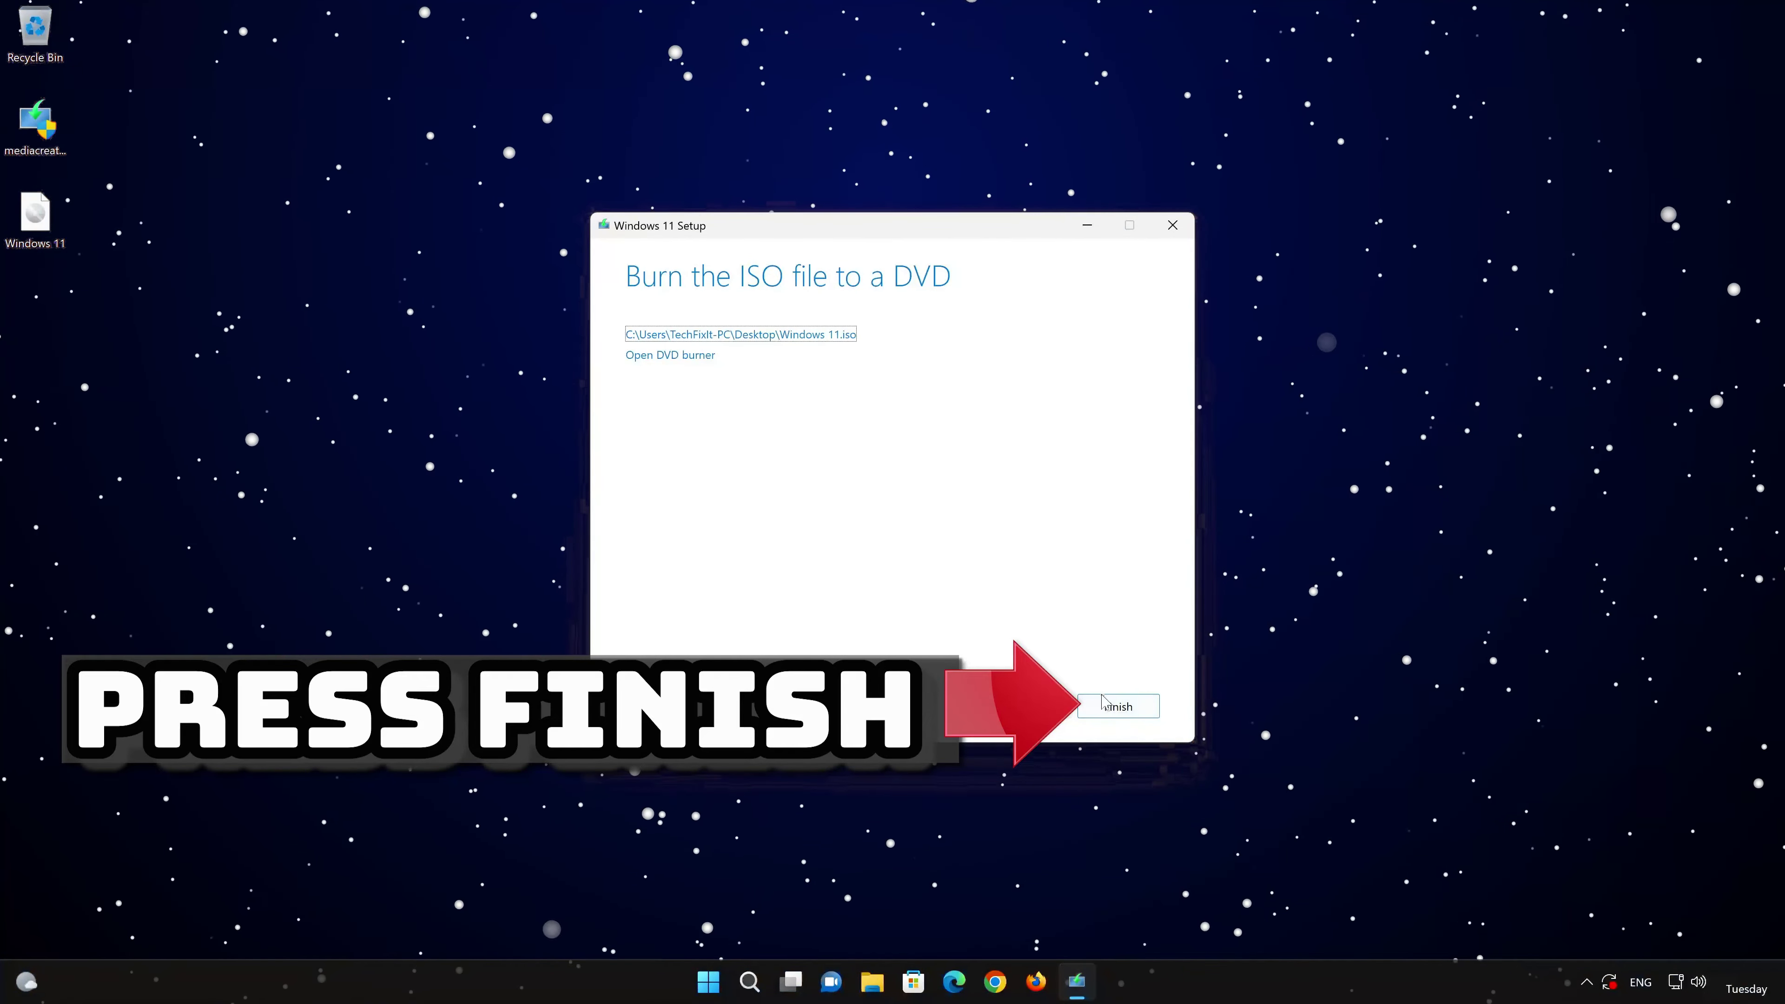
left_click(1117, 709)
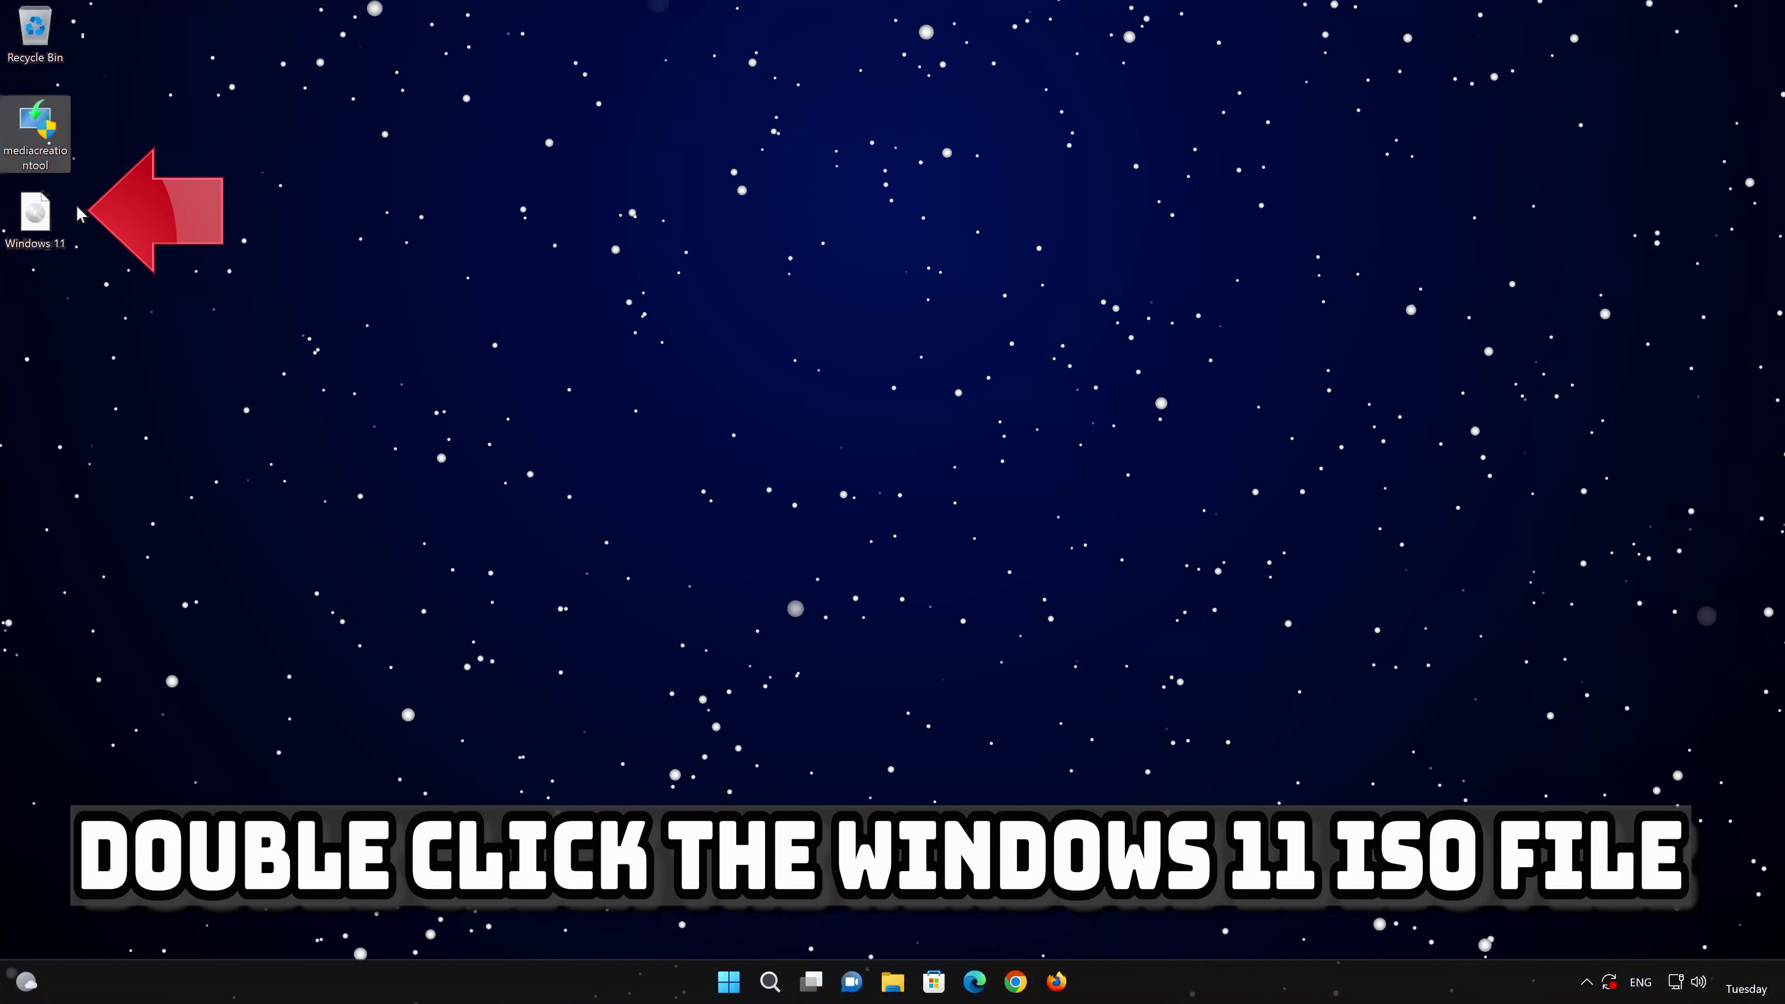
Mount the Windows 11 ISO from the desktop, run its setup application with permission to make changes, and close the drive's folder window
double_click(33, 228)
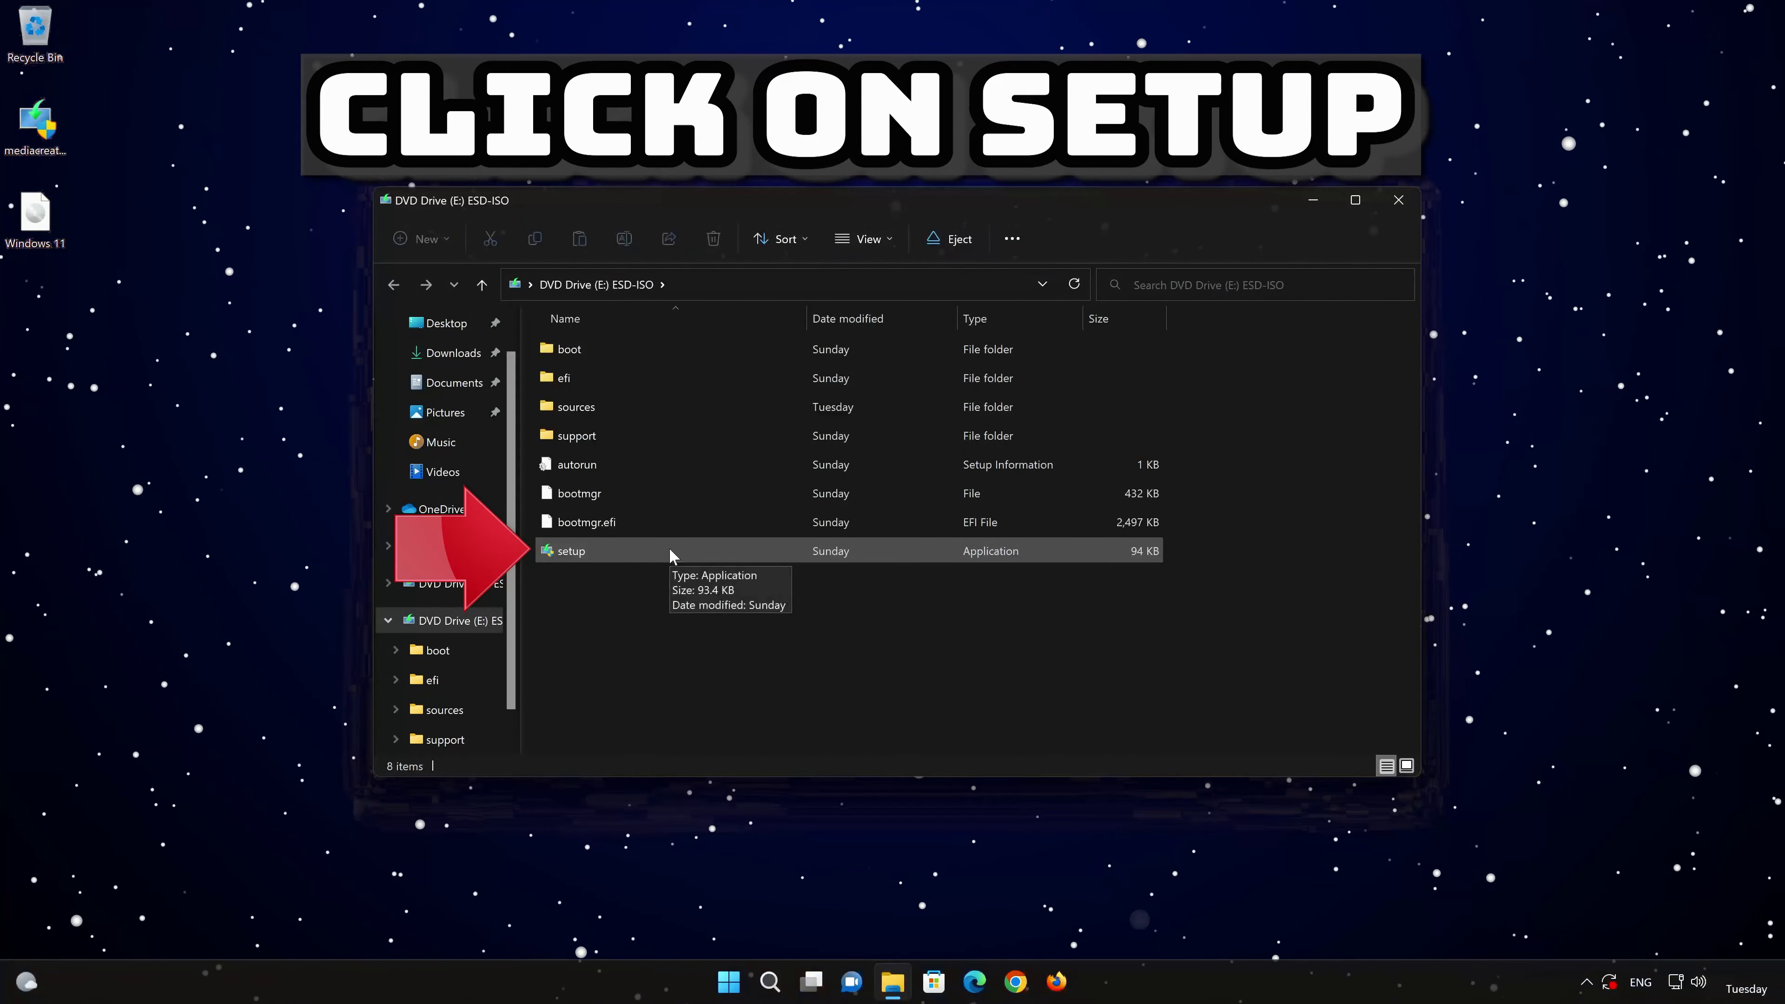
double_click(669, 547)
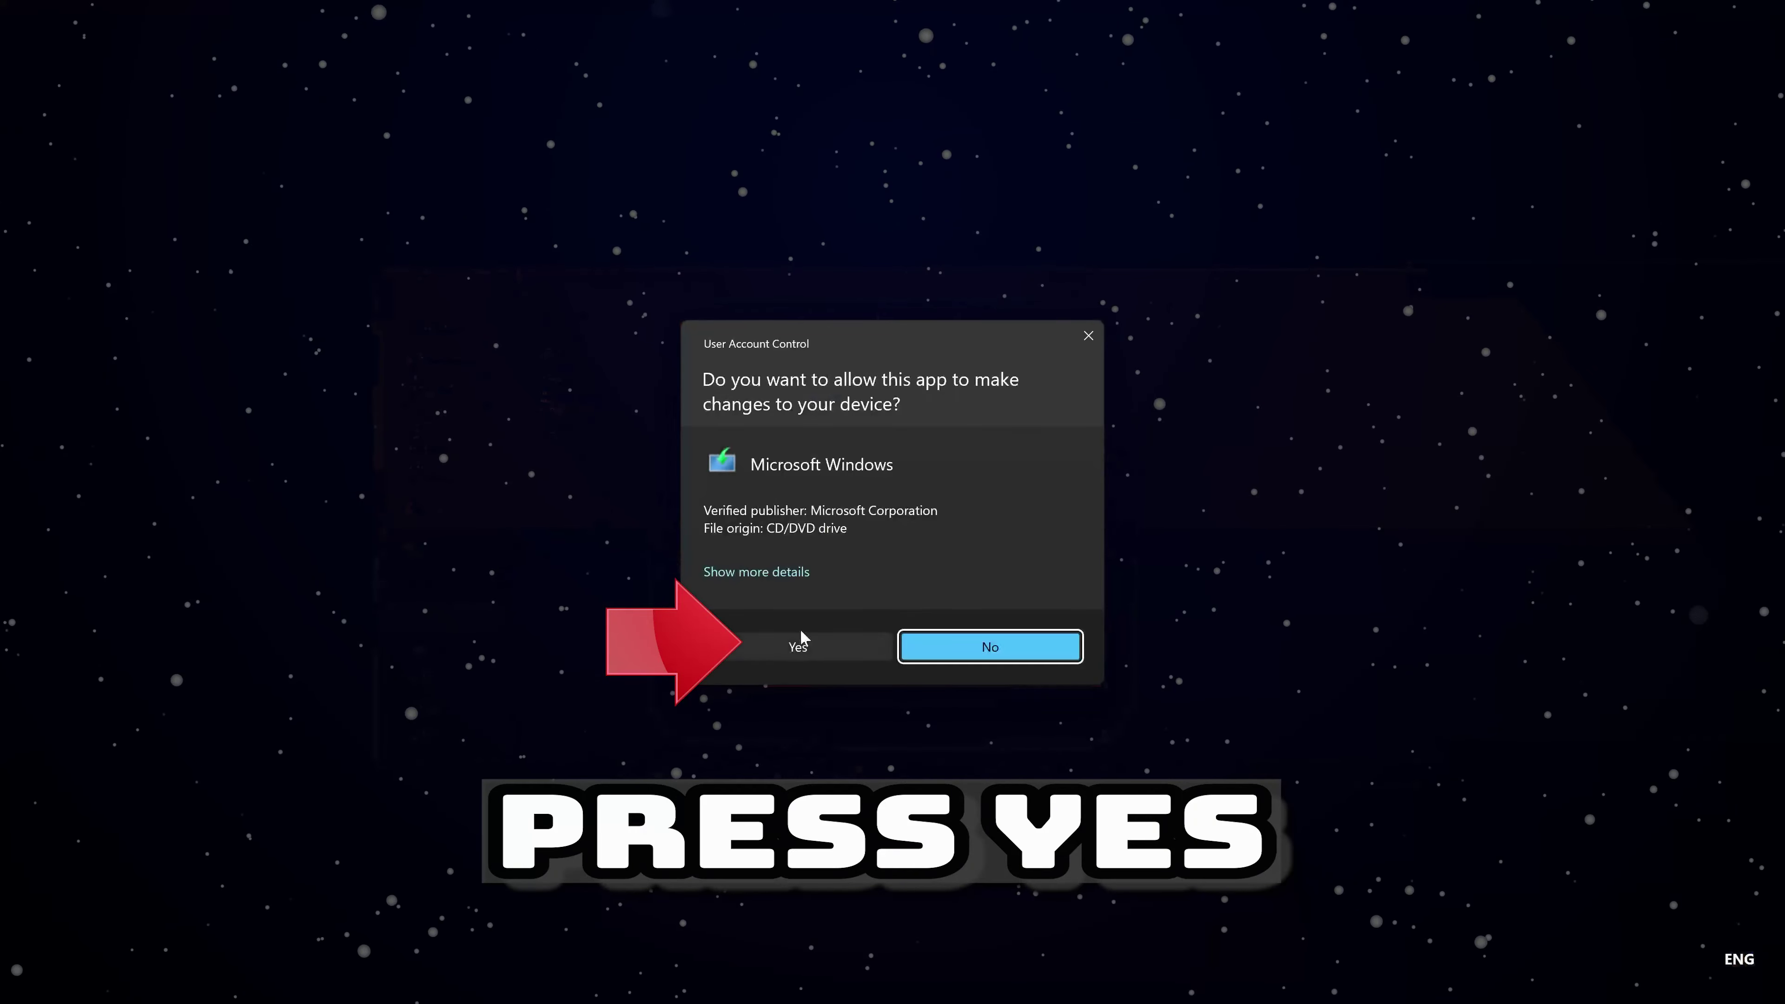
left_click(797, 642)
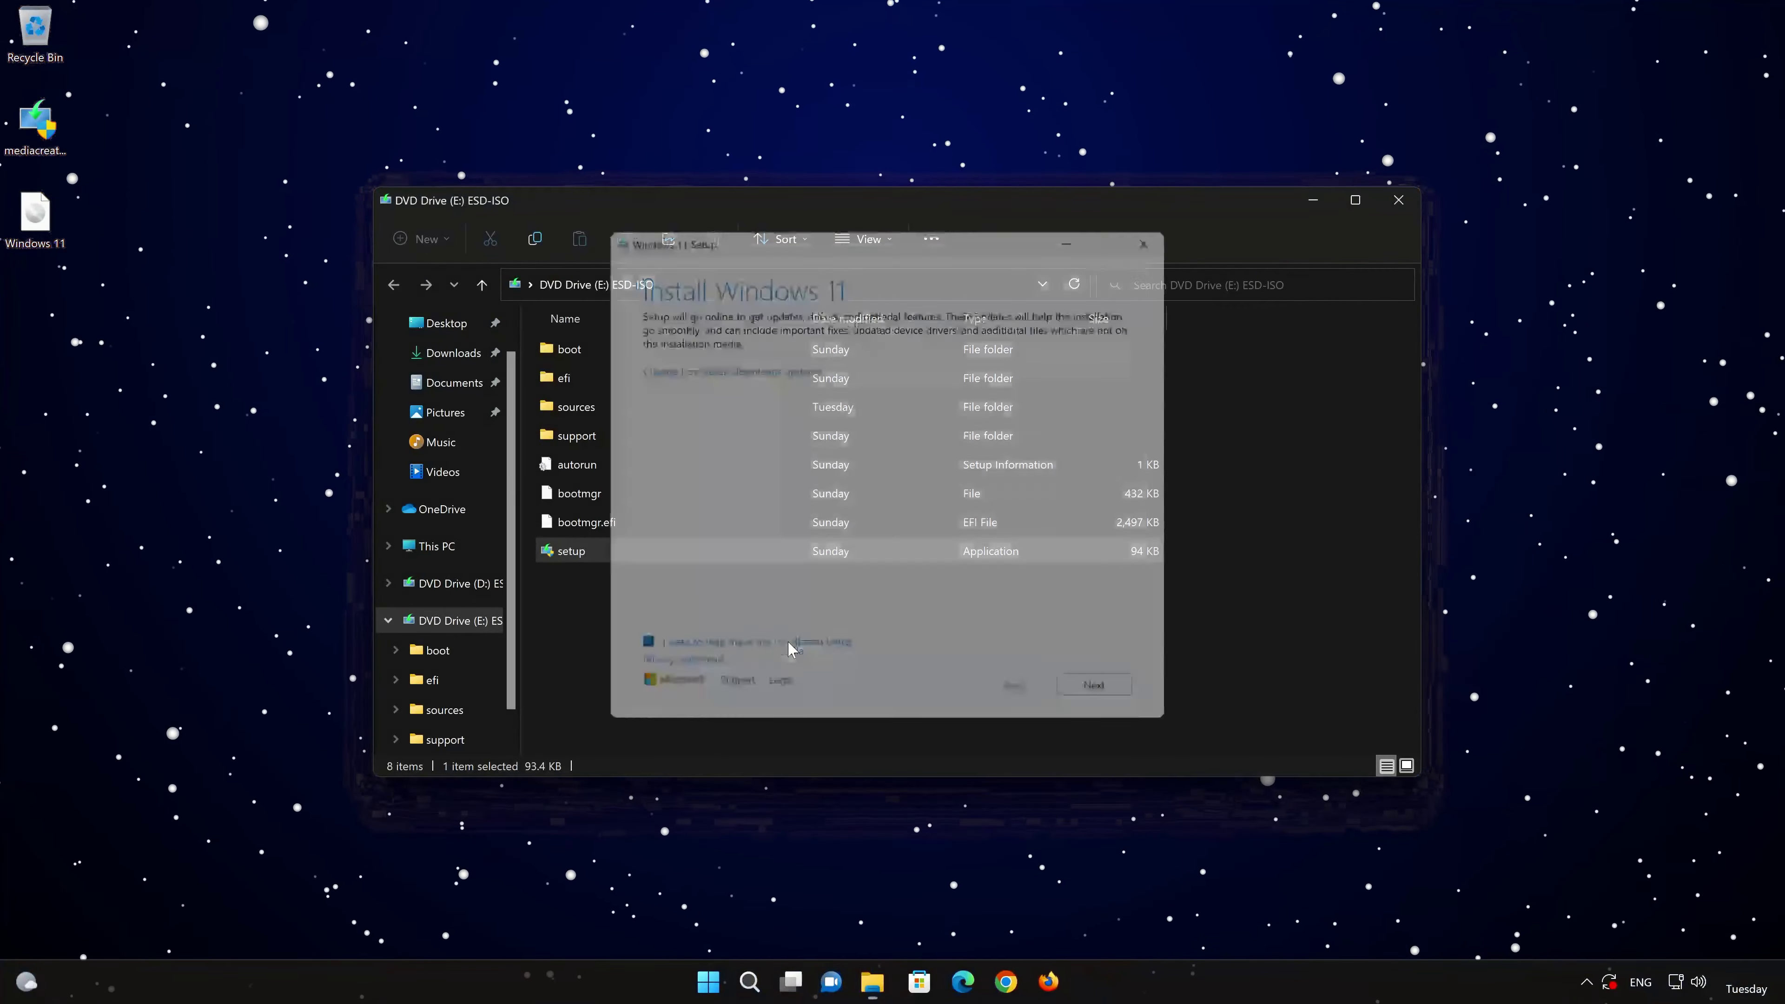
left_click(1397, 201)
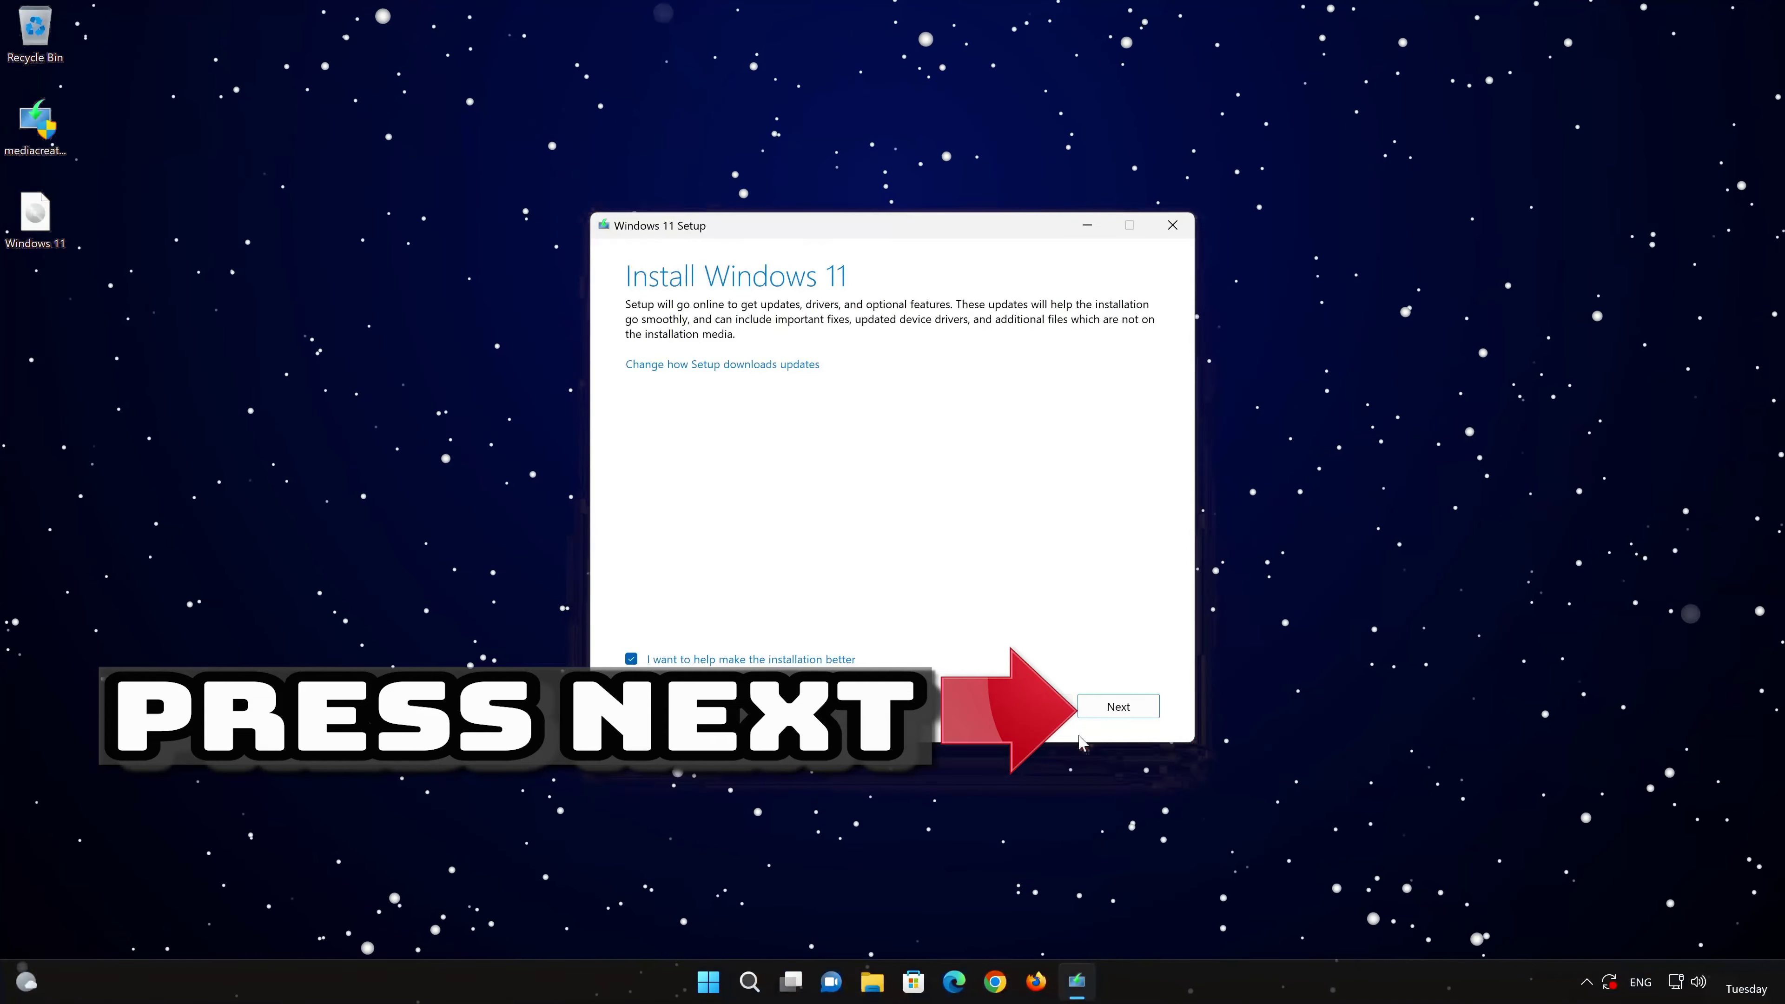
Proceed through Windows 11 Setup, accept the license terms, and start installing Windows 11 Pro while keeping personal files and apps
left_click(1121, 706)
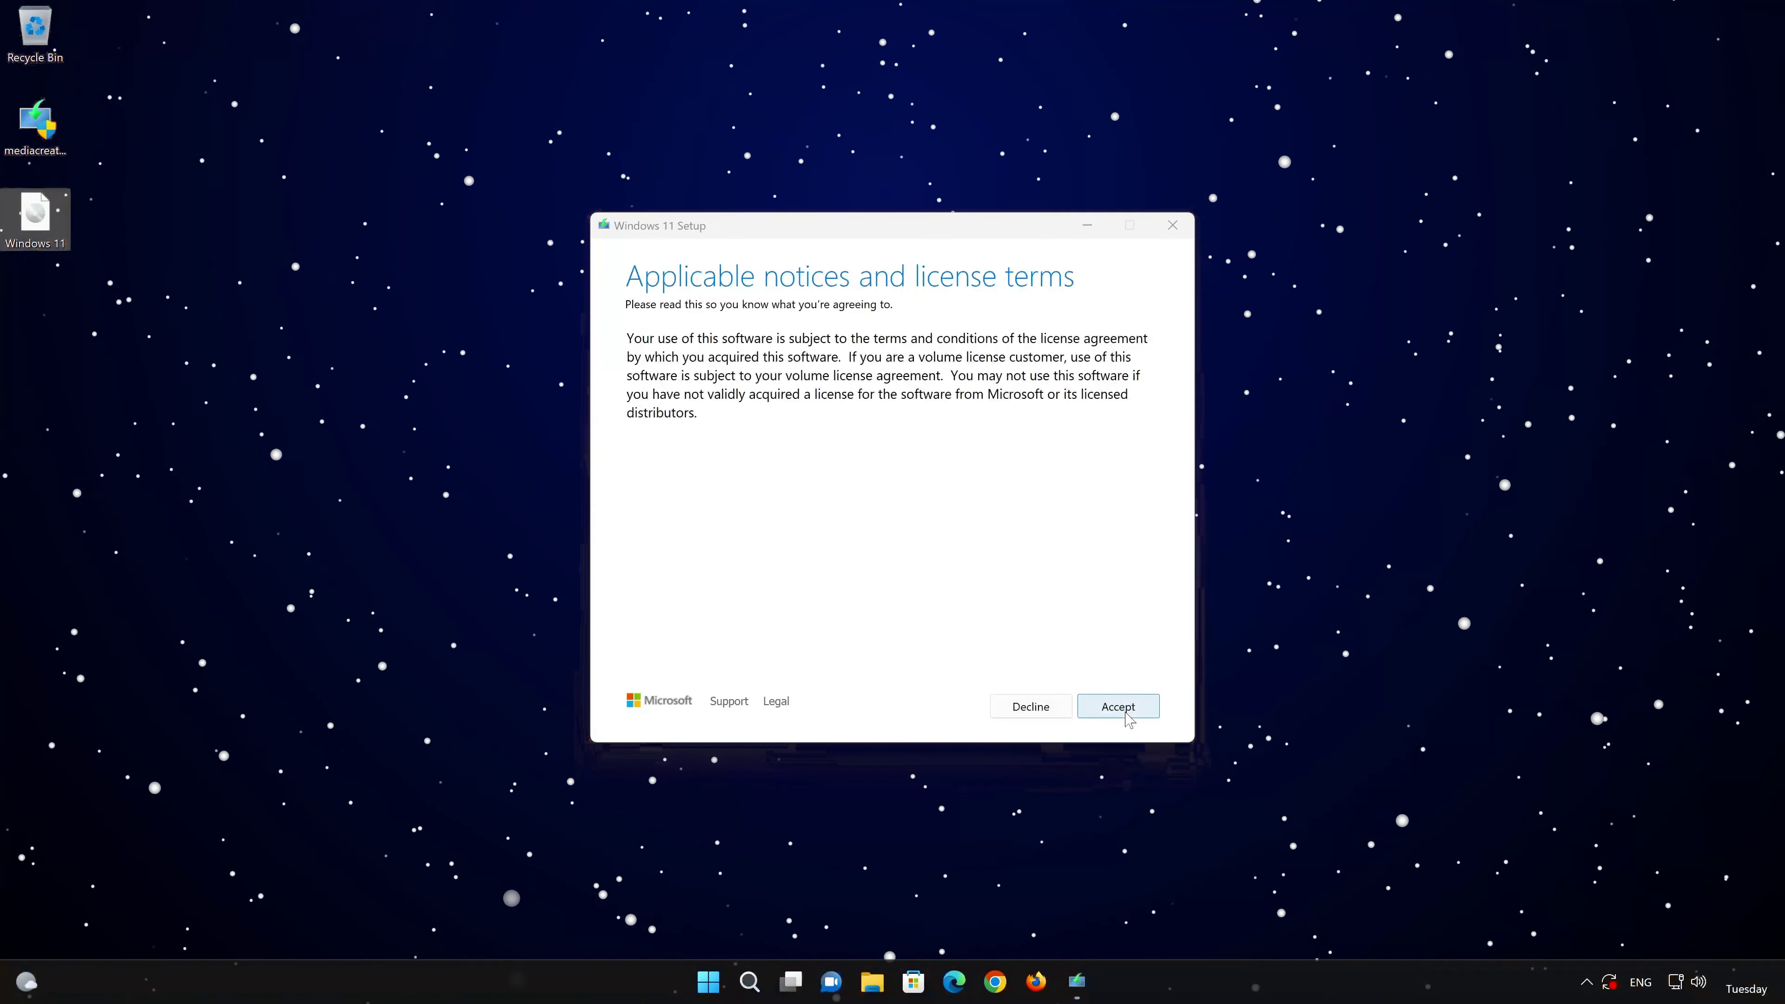
left_click(1123, 709)
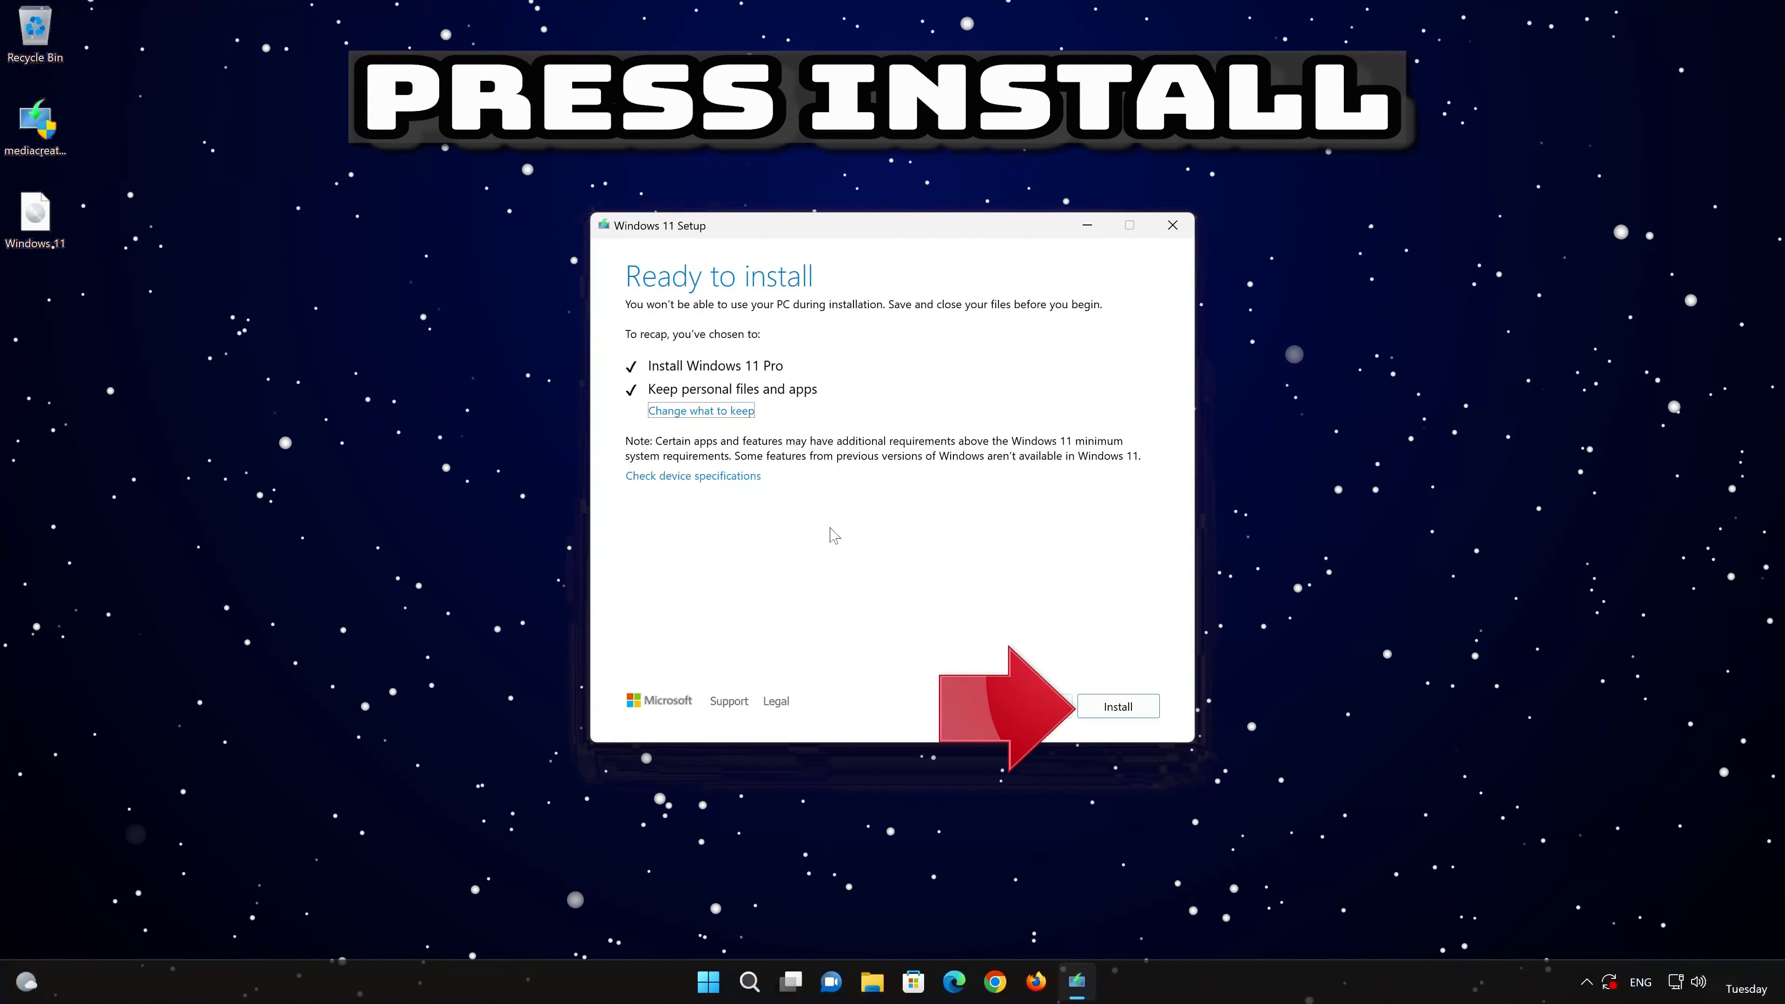
left_click(1139, 711)
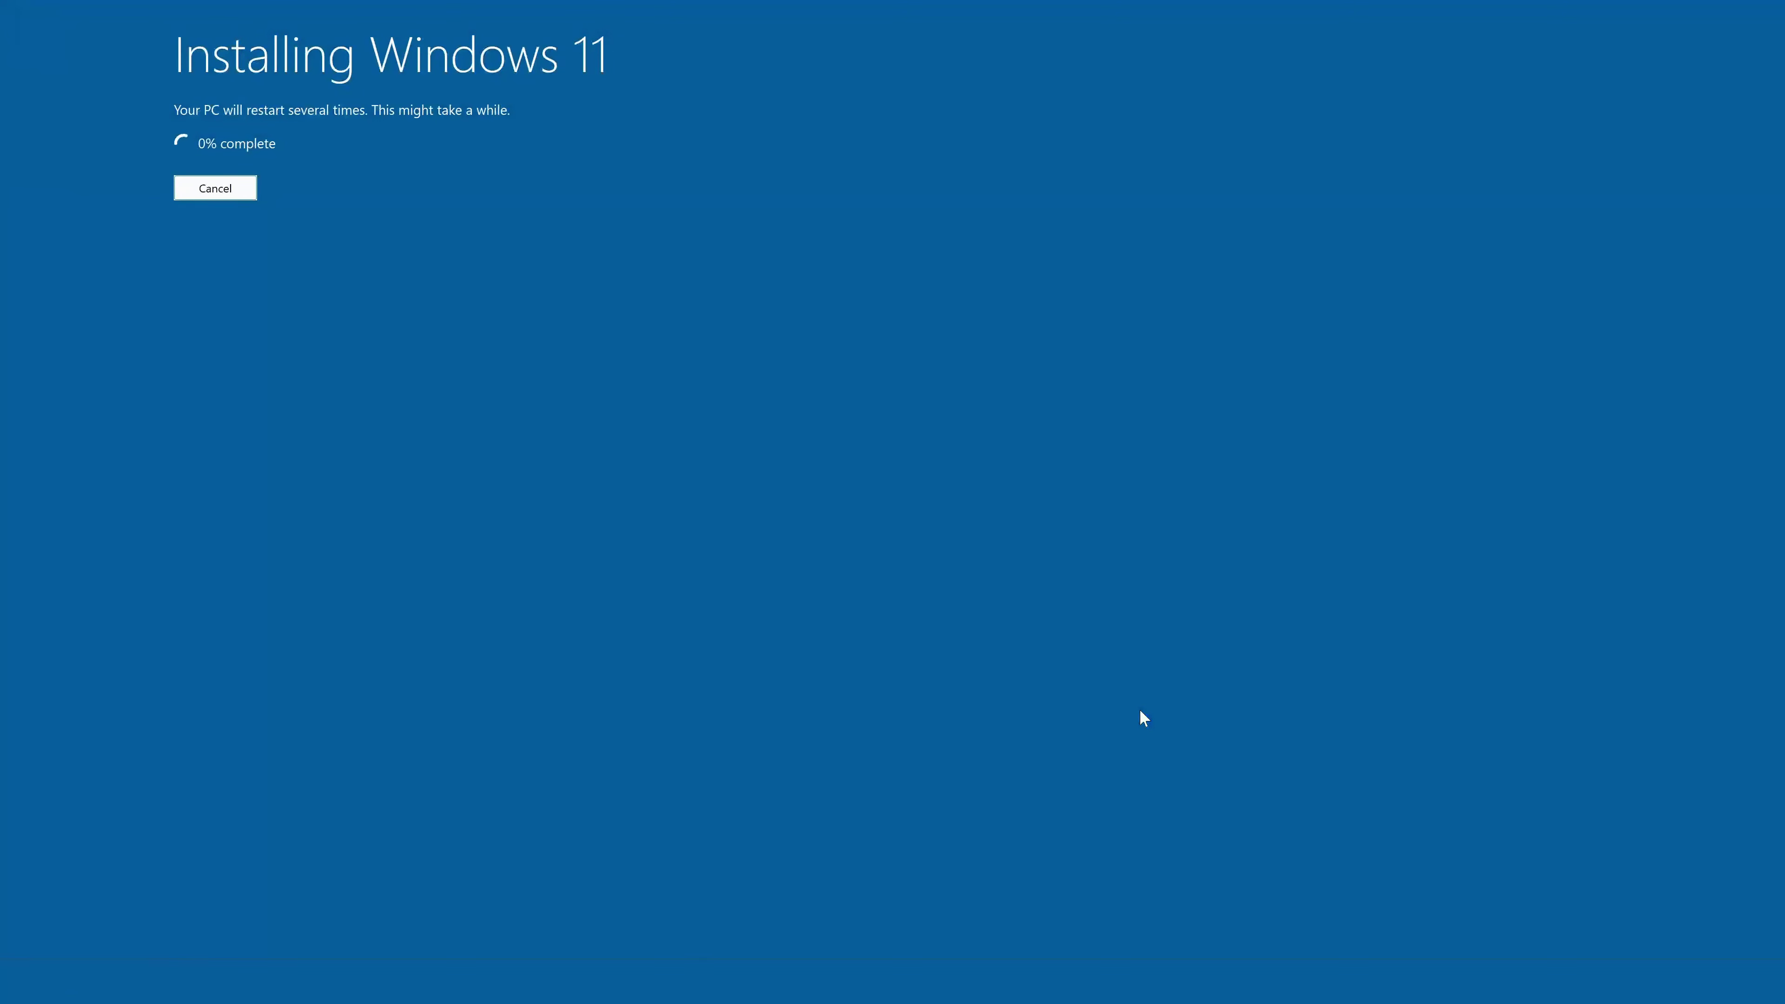